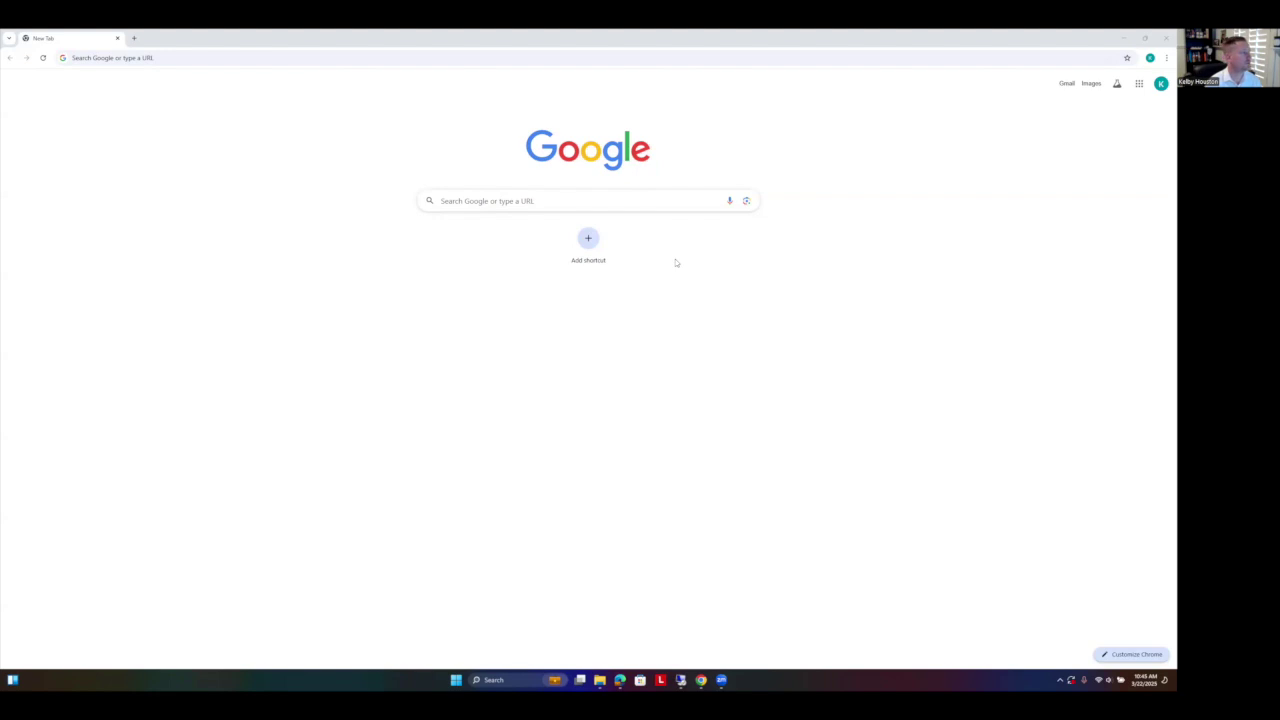
Step: Load irs.gov and open Direct Pay's bank-account individual tax payment form
{"action": "left_click", "coordinate": [259, 58]}
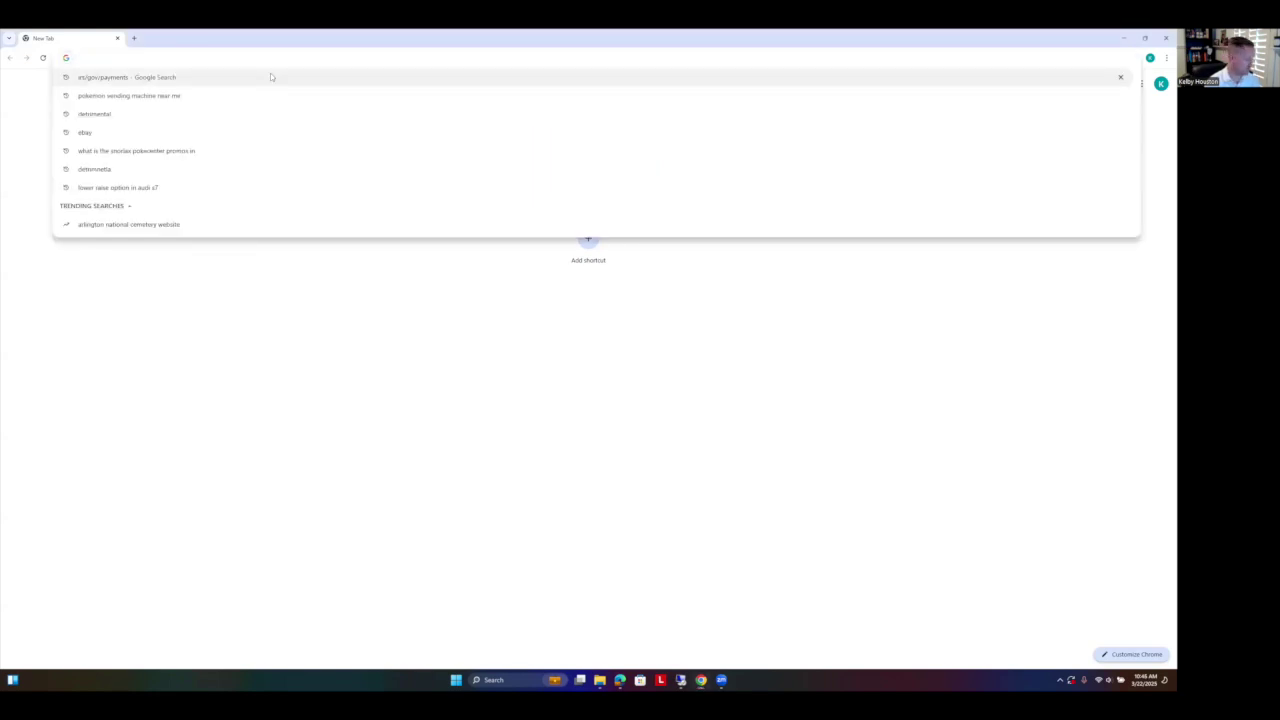
{"action": "type", "text": "irs."}
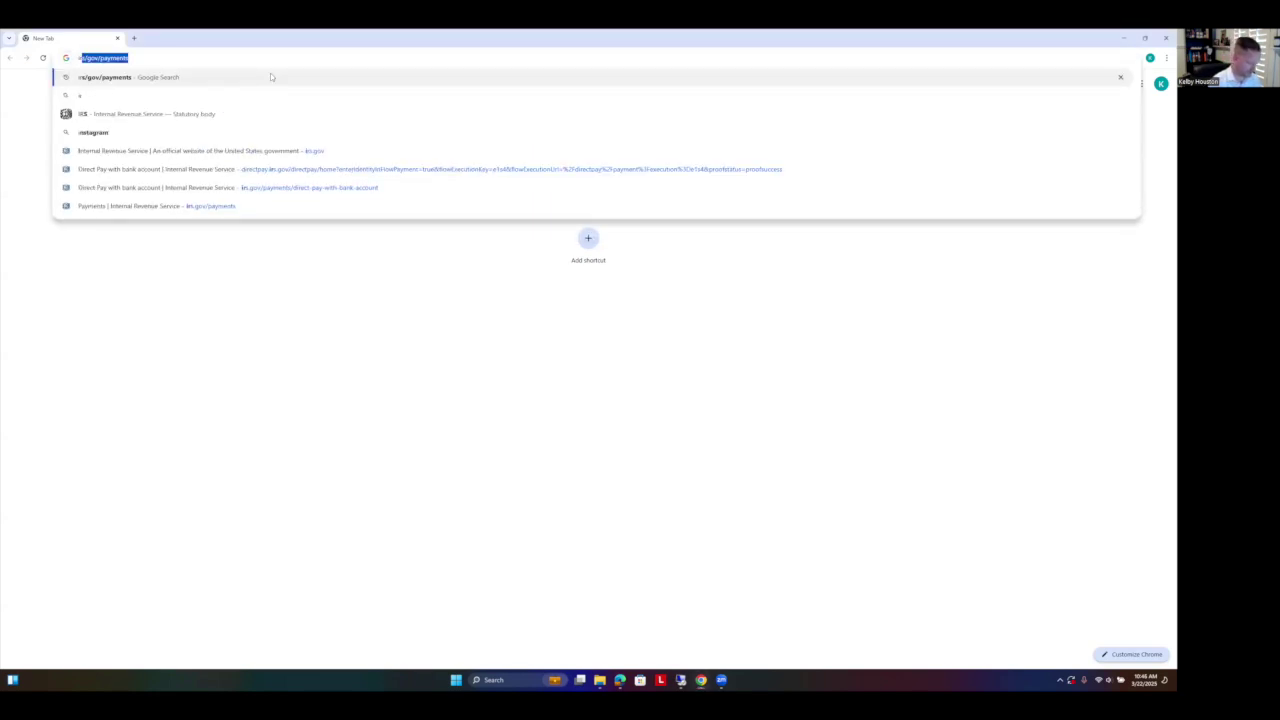
{"action": "type", "text": "gov"}
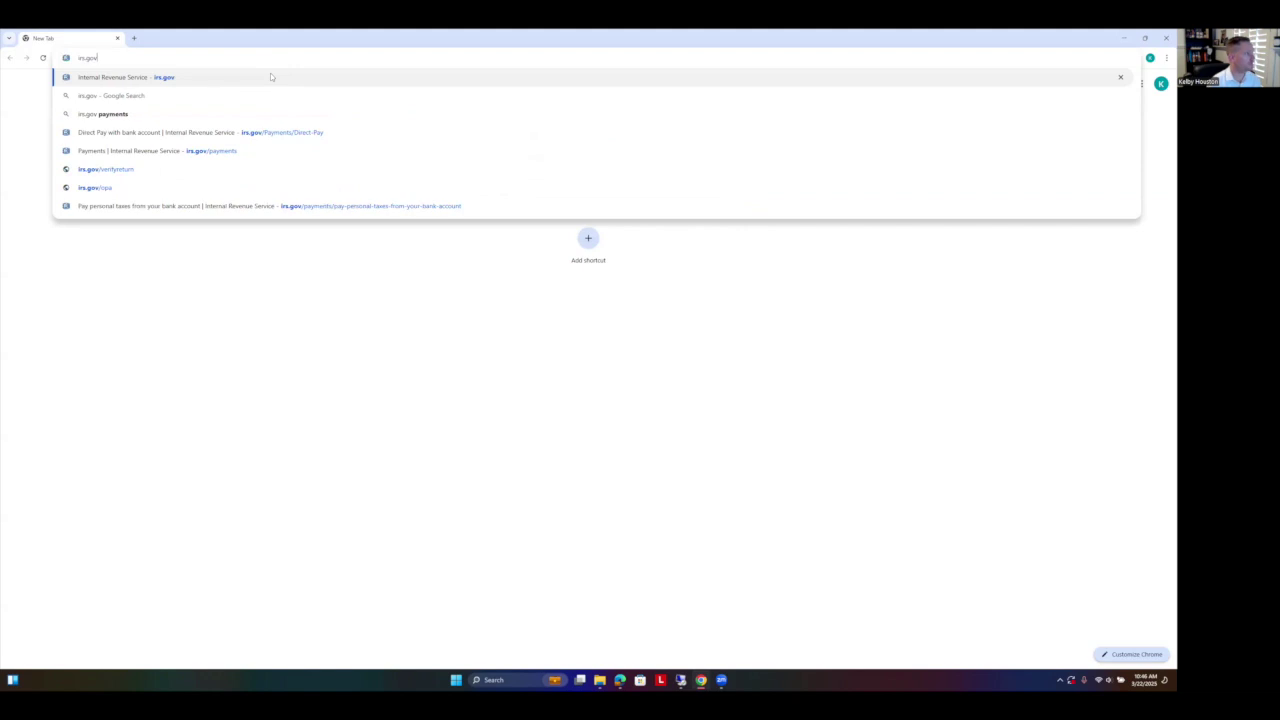
{"action": "key", "text": "Return"}
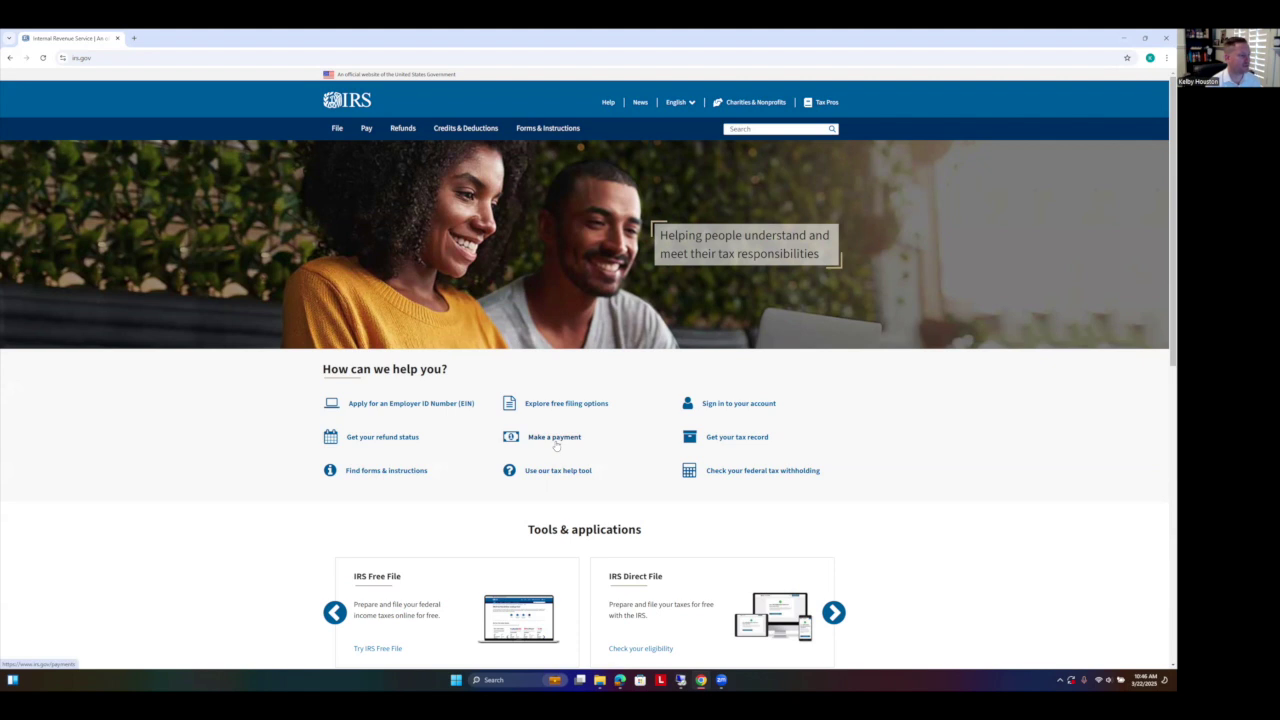
{"action": "left_click", "coordinate": [556, 440]}
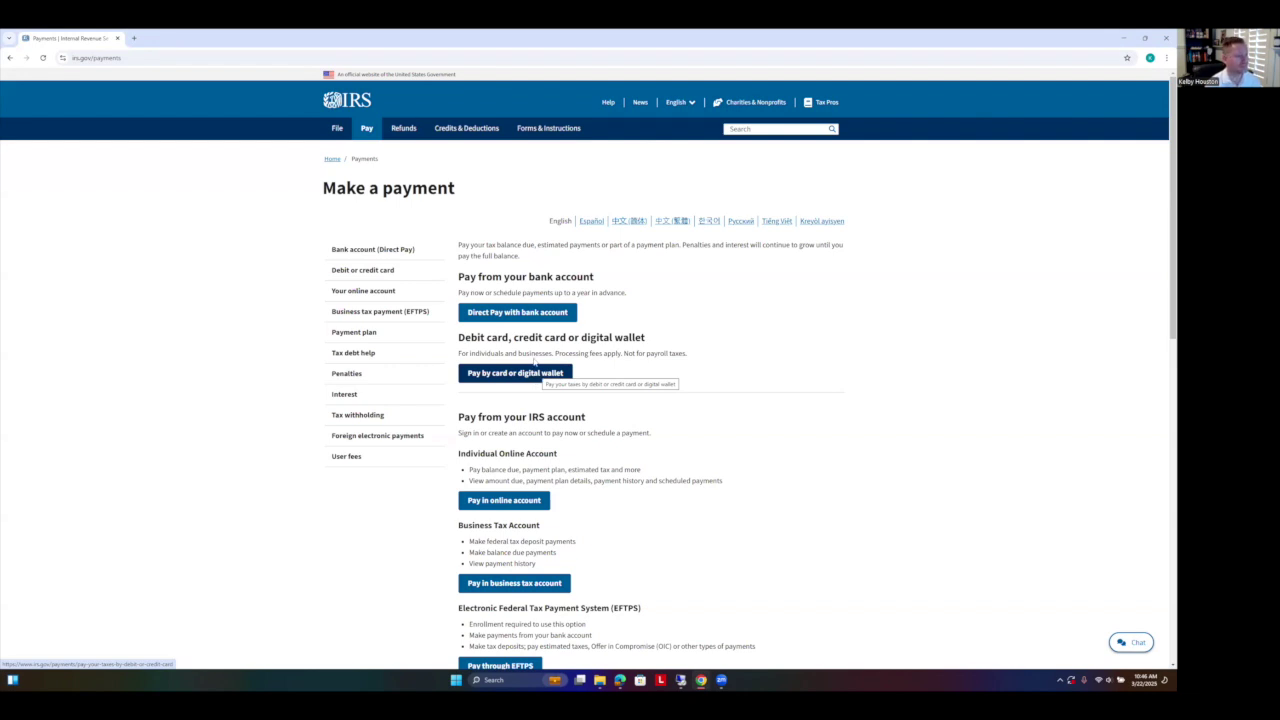
{"action": "left_click", "coordinate": [523, 313]}
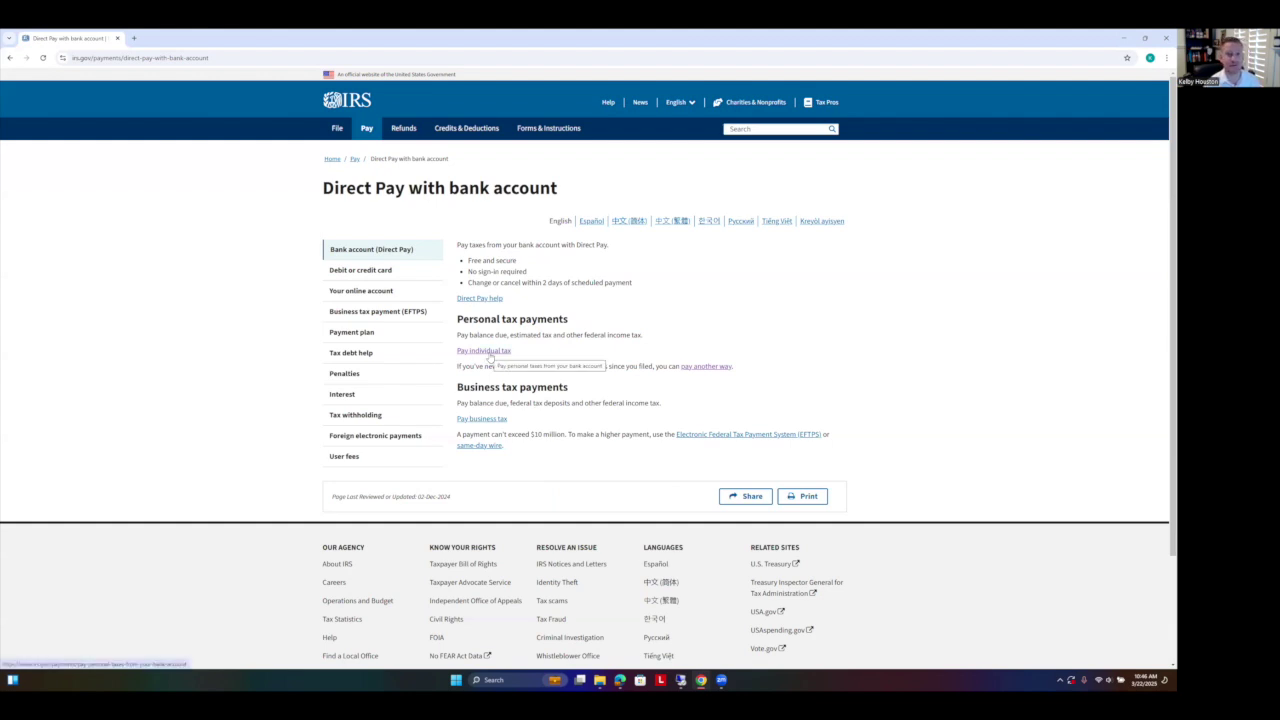
{"action": "left_click", "coordinate": [485, 351]}
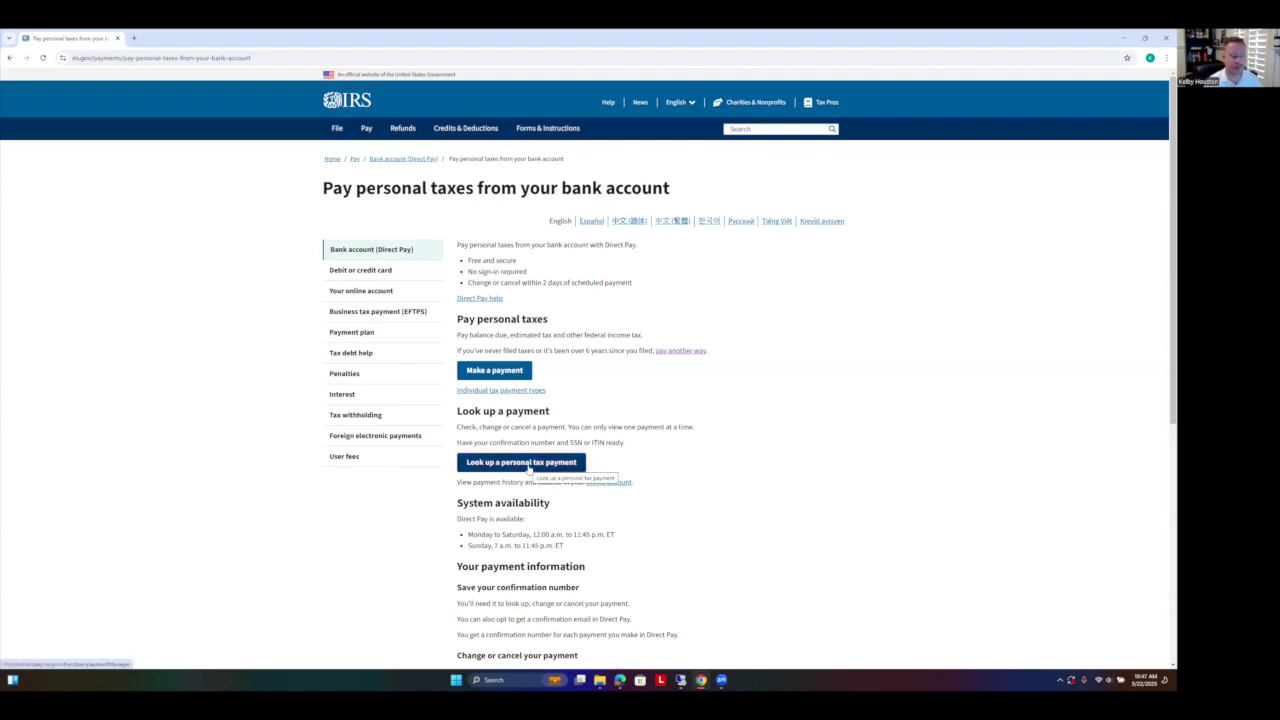
{"action": "left_click", "coordinate": [497, 374]}
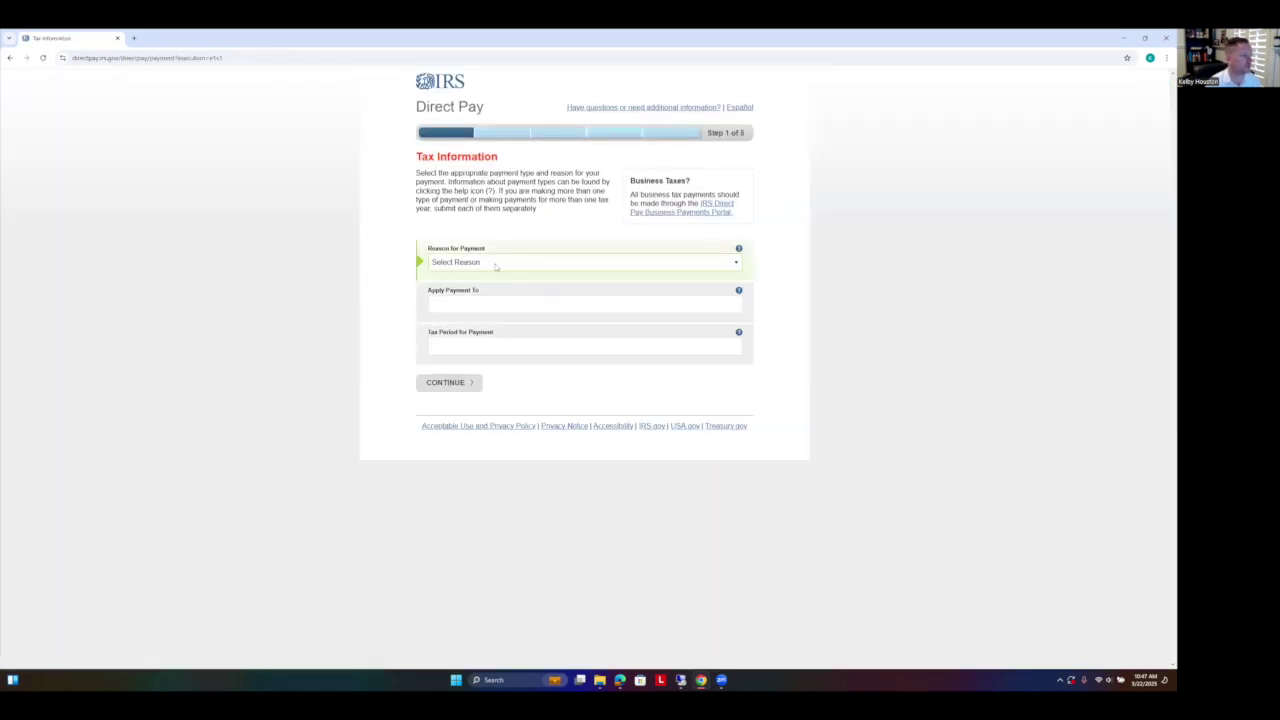
Step: Choose Estimated Tax with 1040ES and 2025, then confirm to reach Verify Identity
{"action": "left_click", "coordinate": [495, 264]}
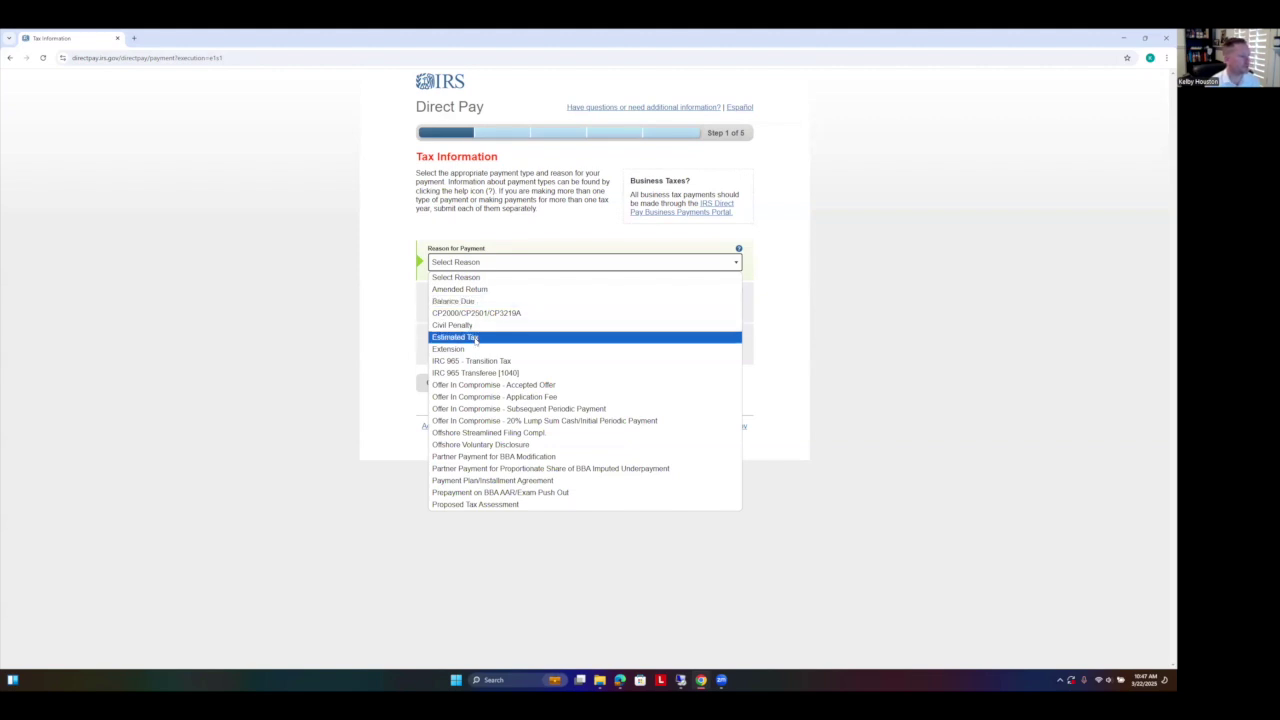
{"action": "left_click", "coordinate": [477, 338]}
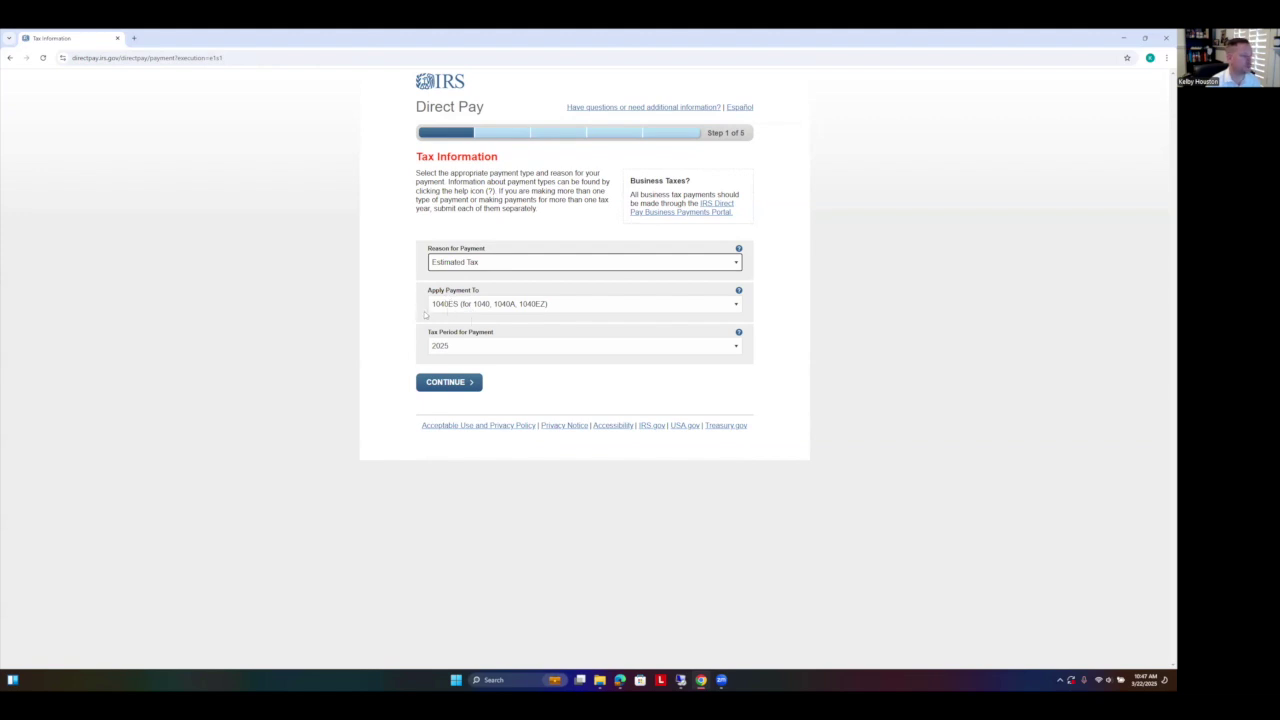
{"action": "left_click", "coordinate": [454, 389]}
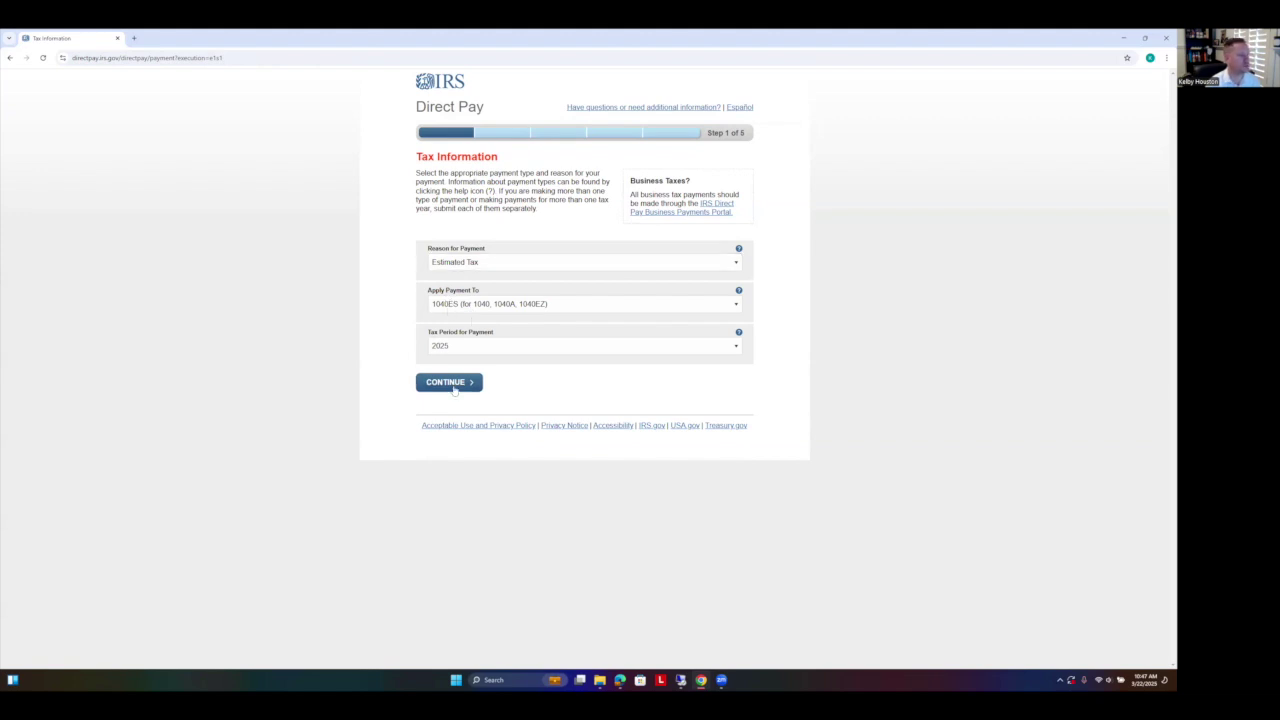
{"action": "left_click", "coordinate": [494, 396]}
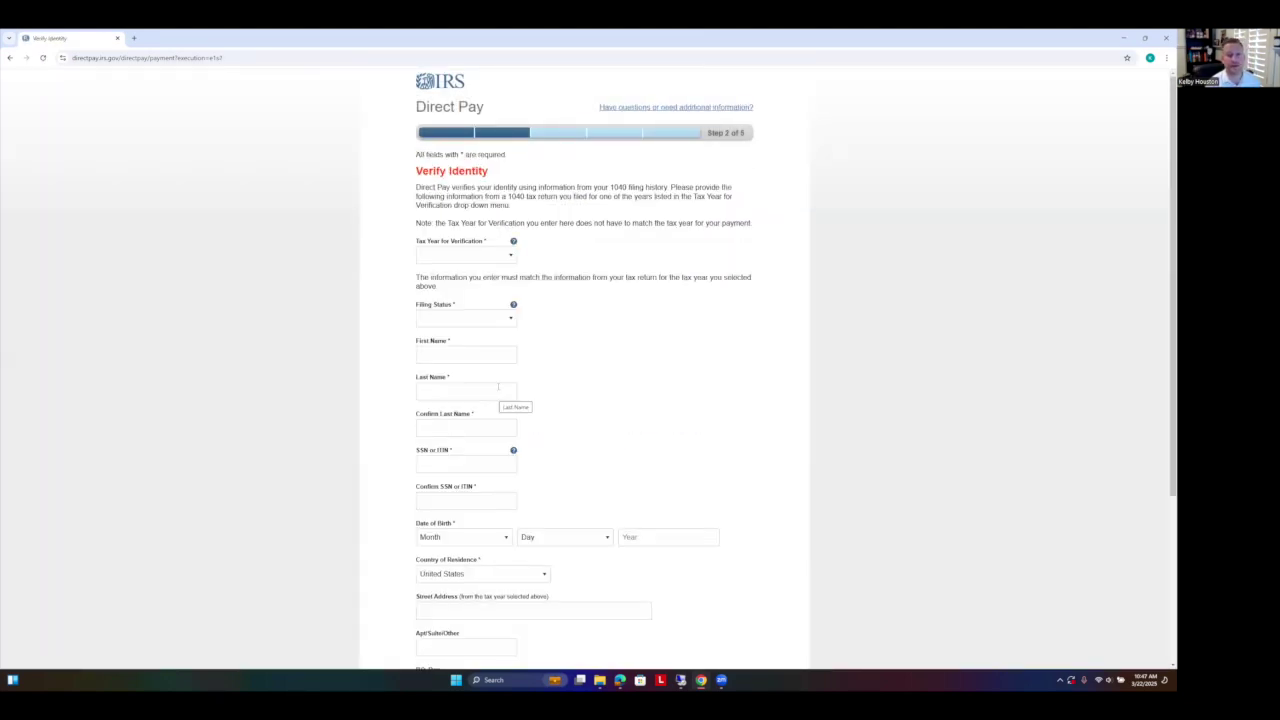
Step: Select 2023 as the verification tax year, then minimize the browser to the desktop
{"action": "left_click", "coordinate": [498, 257]}
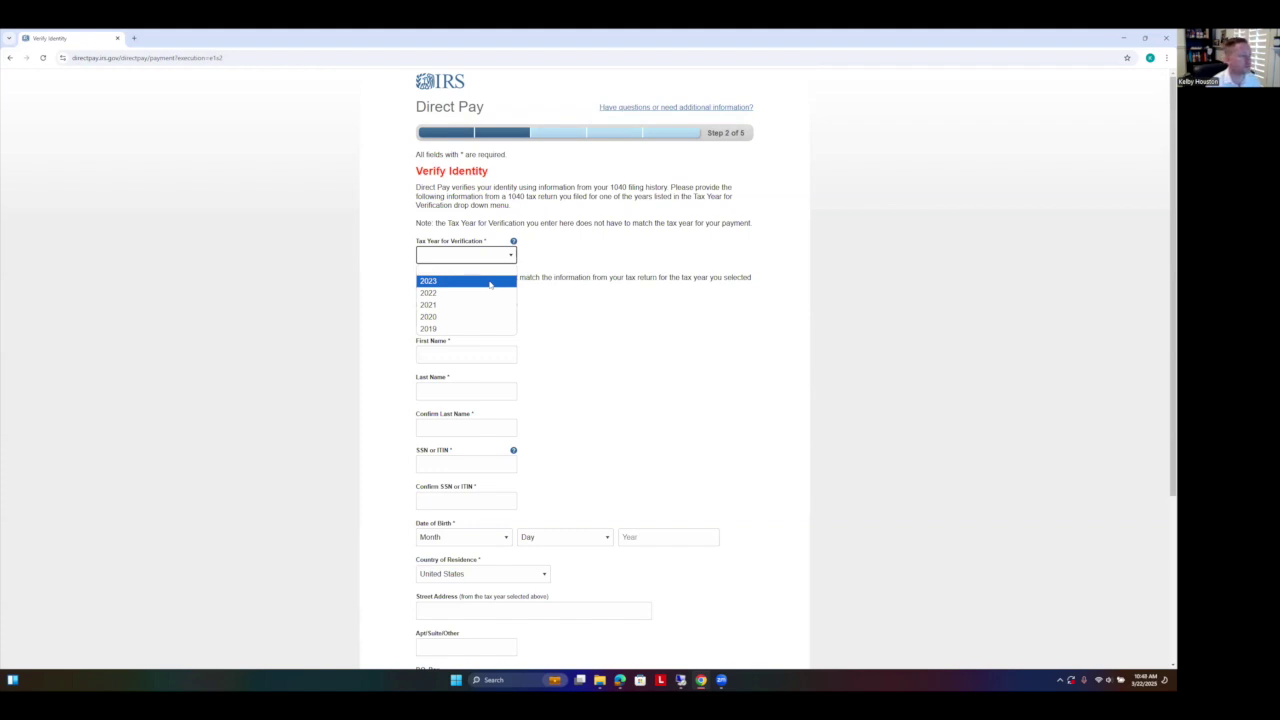
{"action": "left_click", "coordinate": [490, 283]}
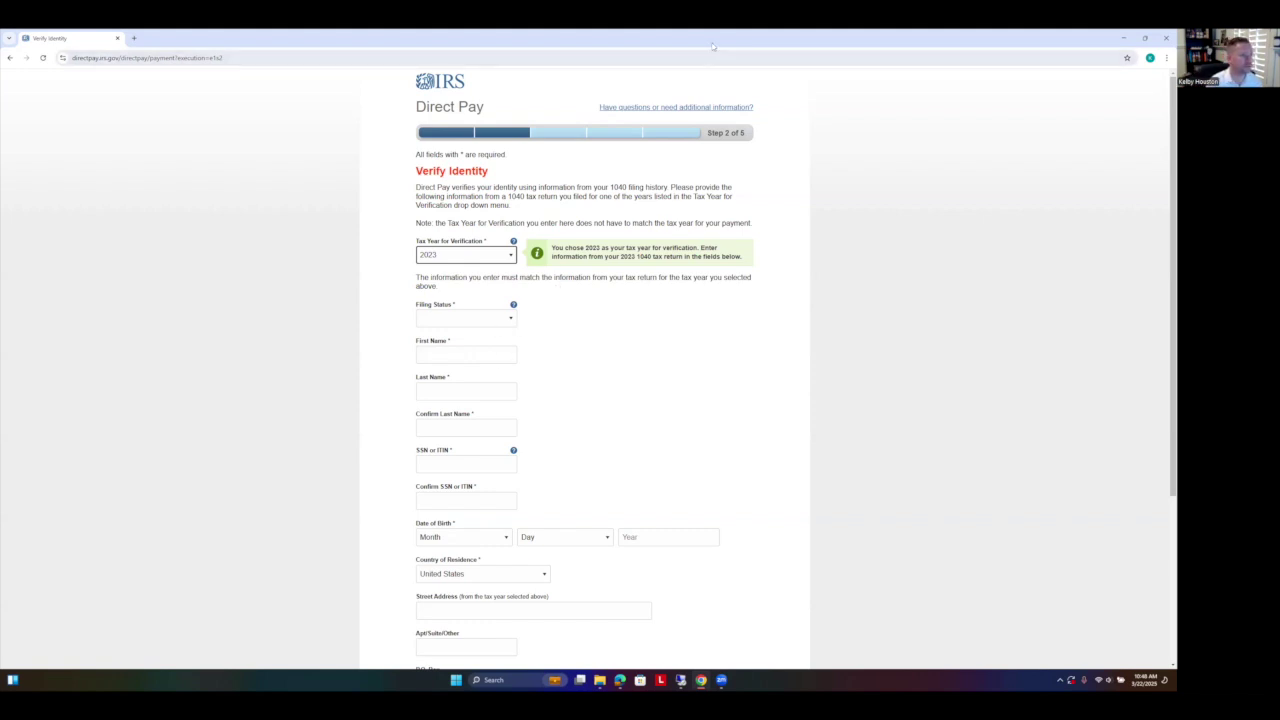
{"action": "key", "text": "super+d"}
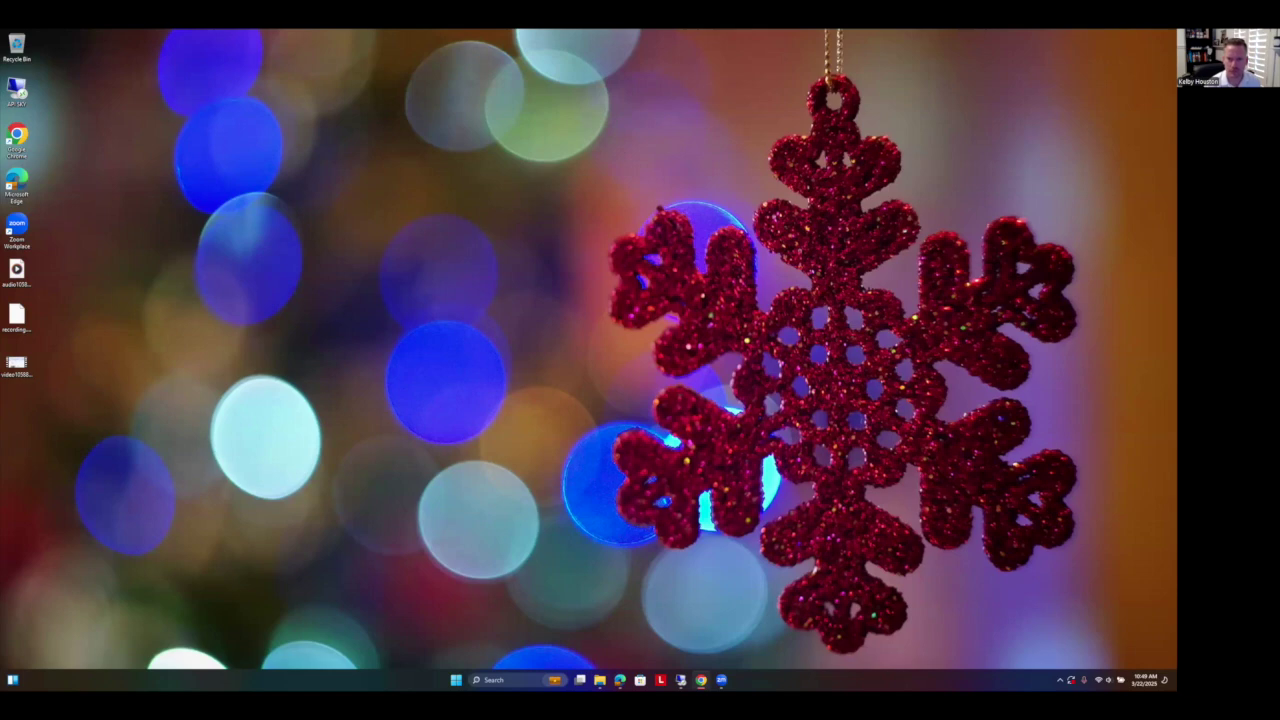
Step: Restore the maximized Direct Pay window and enter and confirm a $1.00 payment amount
{"action": "left_click_drag", "start_coordinate": [1176, 65], "coordinate": [686, 65]}
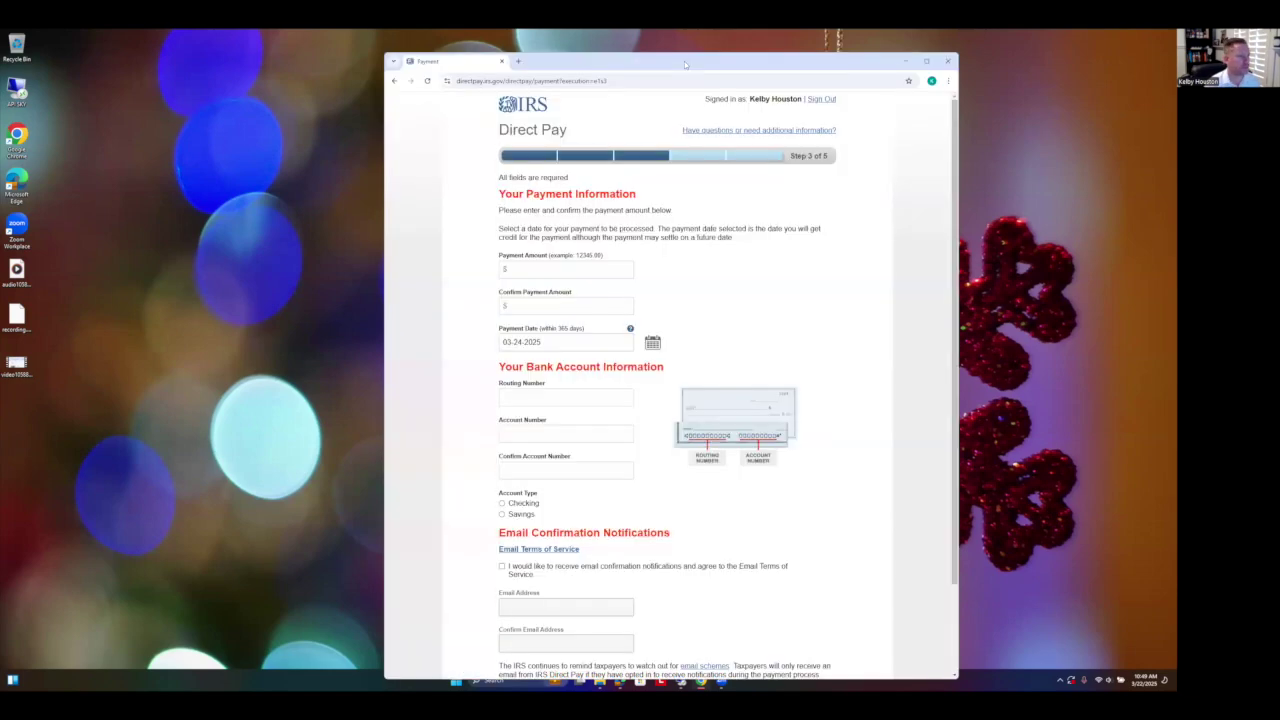
{"action": "left_click", "coordinate": [926, 61]}
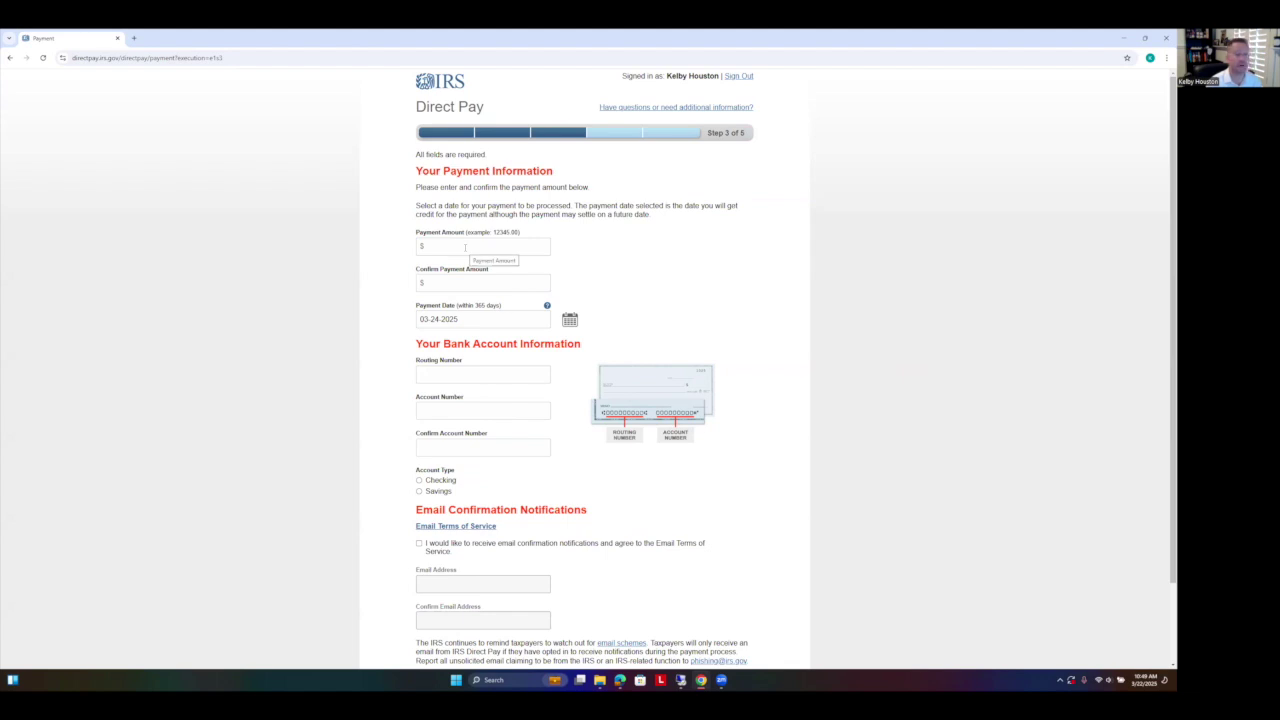
{"action": "left_click", "coordinate": [465, 247]}
{"action": "type", "text": "1"}
{"action": "left_click", "coordinate": [461, 281]}
{"action": "type", "text": "1"}
{"action": "left_click", "coordinate": [591, 341]}
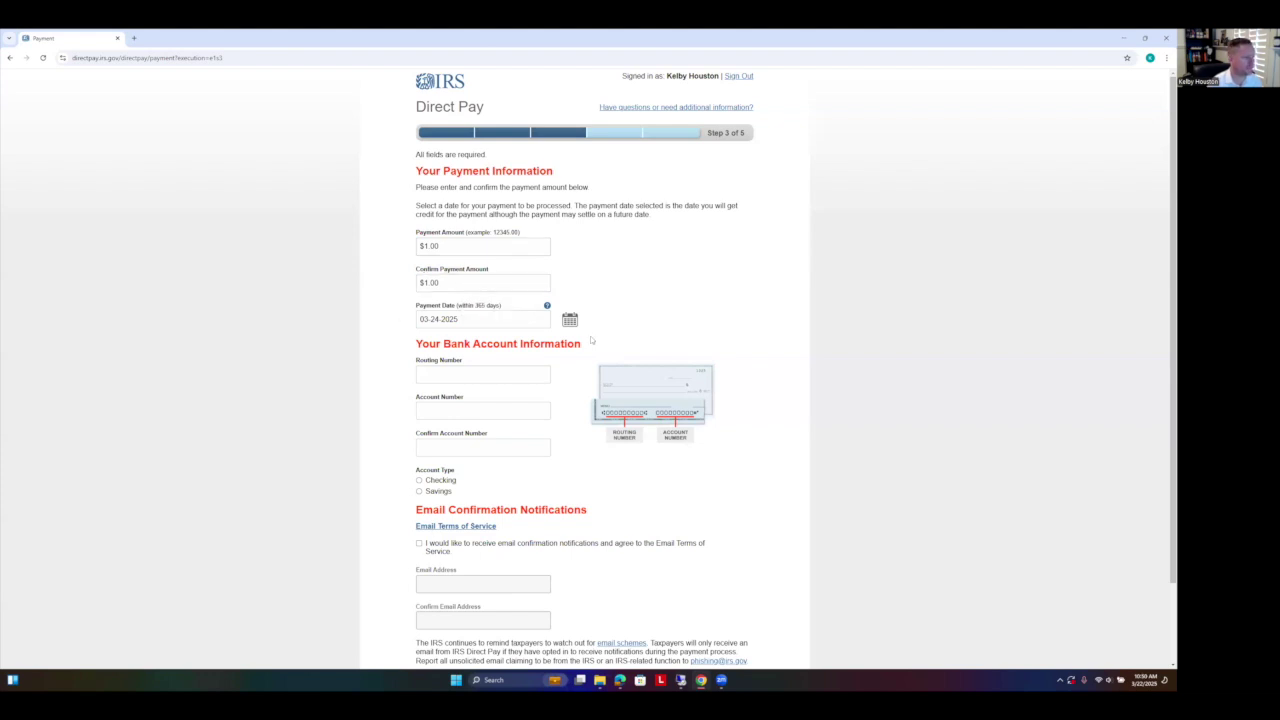
Step: Set the payment date to April 15, 2025, then hide the browser before entering bank details
{"action": "left_click", "coordinate": [570, 319]}
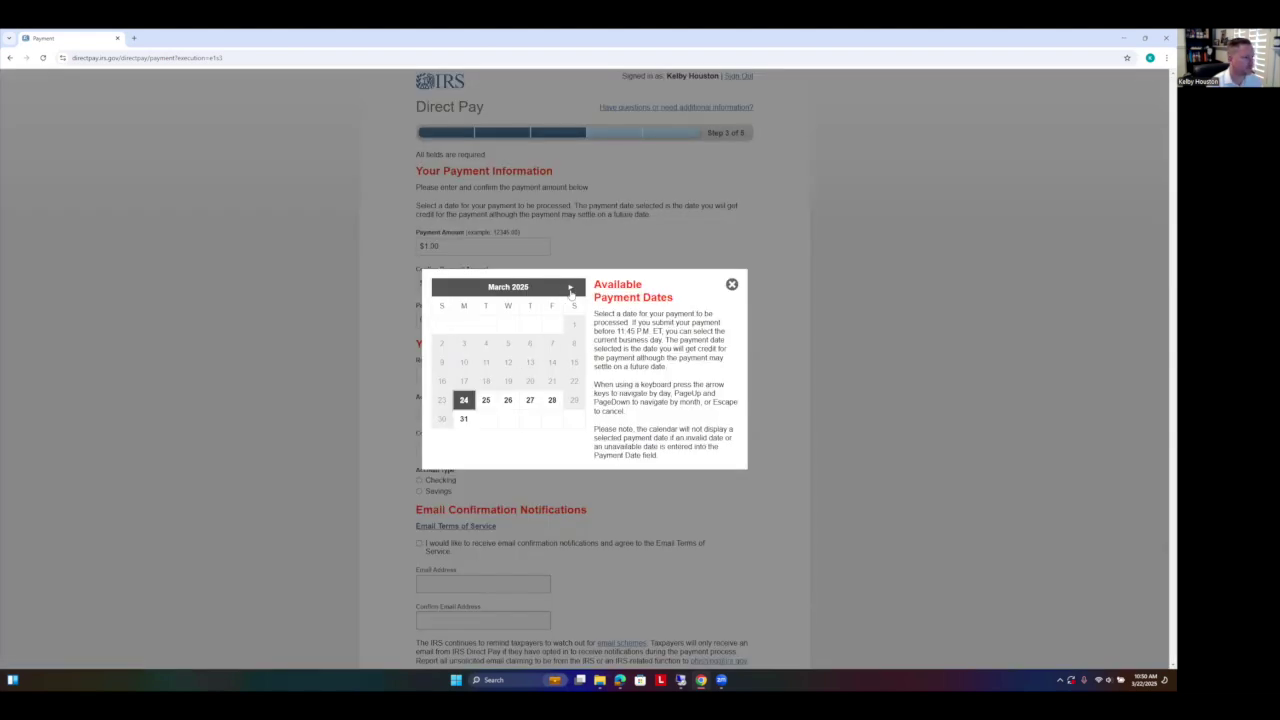
{"action": "left_click", "coordinate": [570, 288]}
{"action": "left_click", "coordinate": [486, 362]}
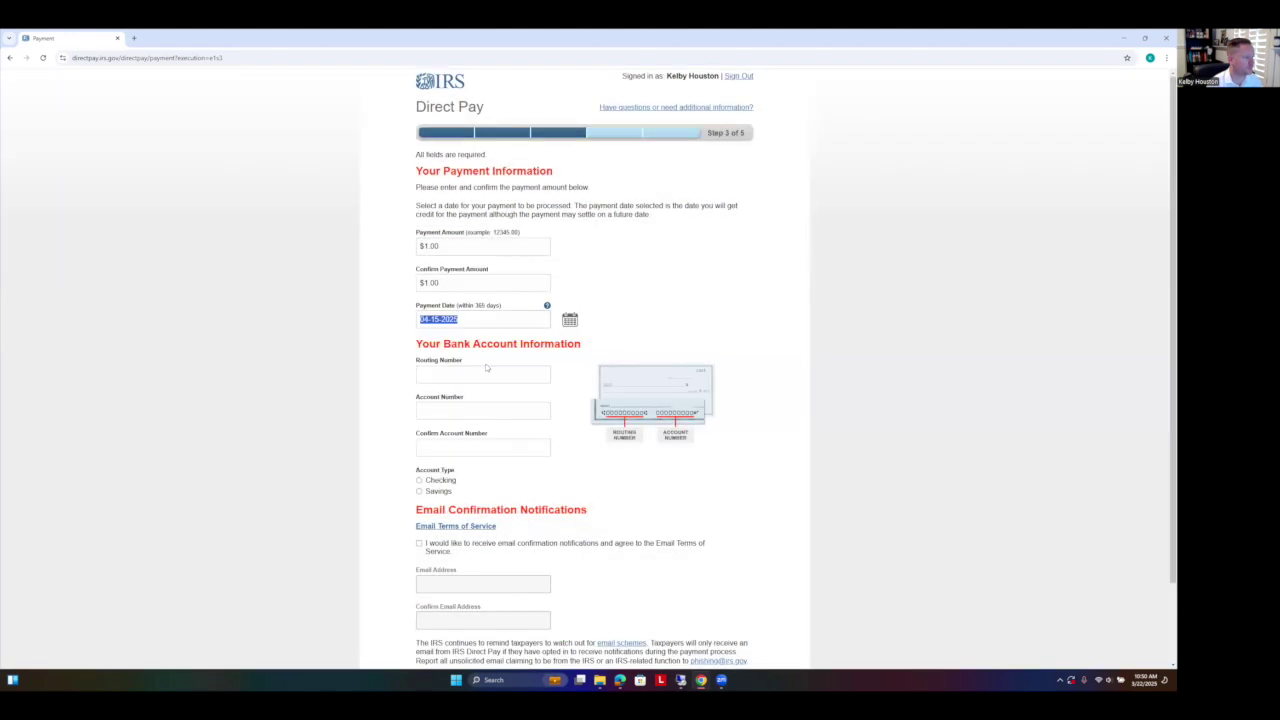
{"action": "left_click", "coordinate": [470, 374]}
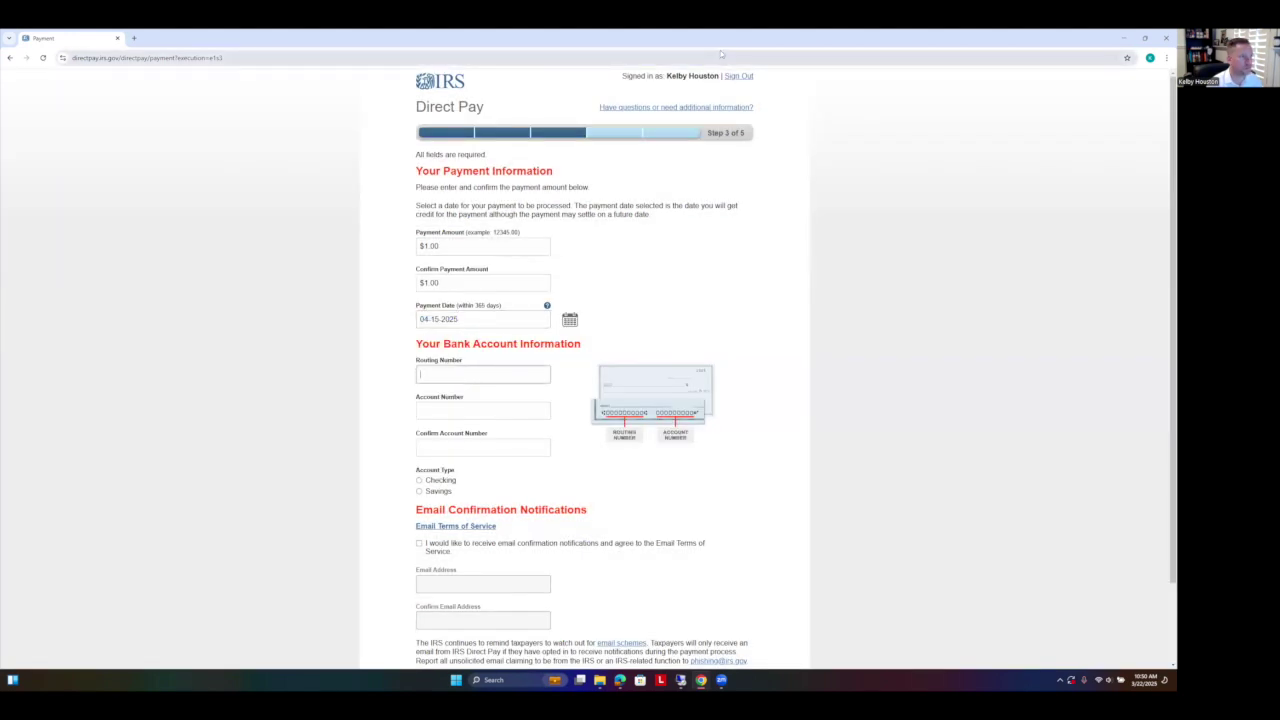
{"action": "key", "text": "super+d"}
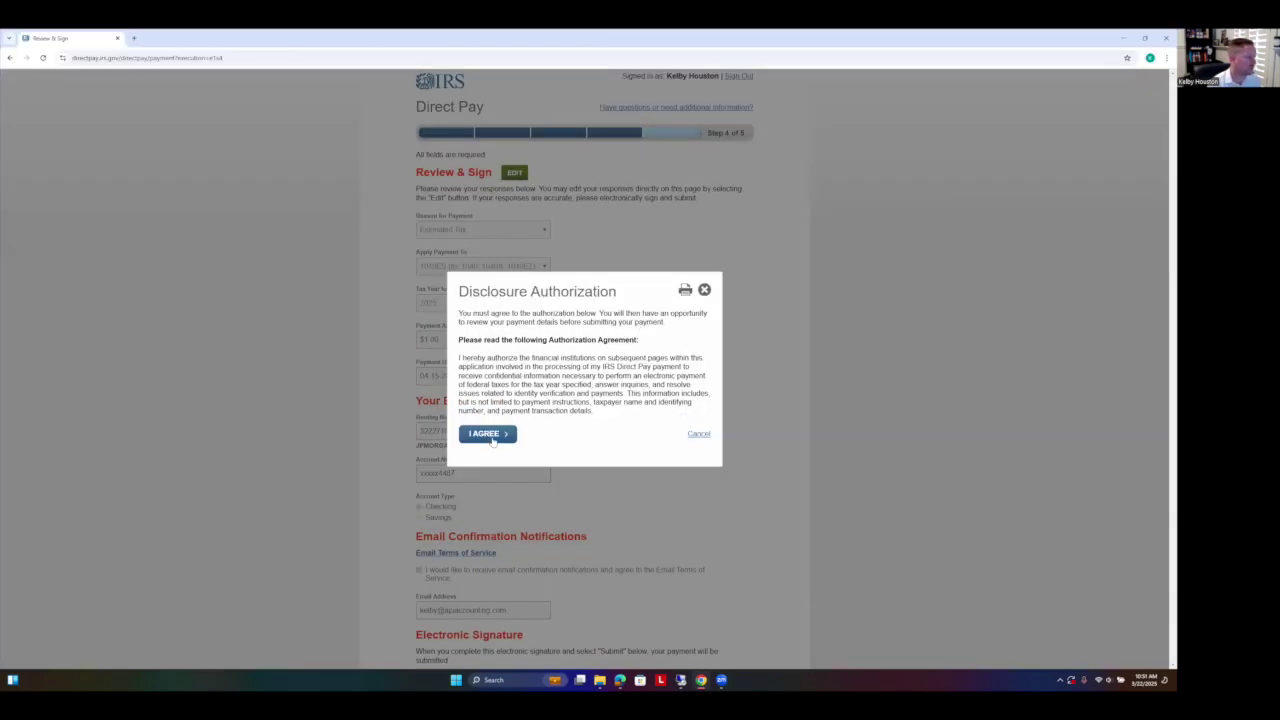
Step: Agree to the Disclosure Authorization and scroll down to the Electronic Signature section
{"action": "left_click", "coordinate": [489, 434]}
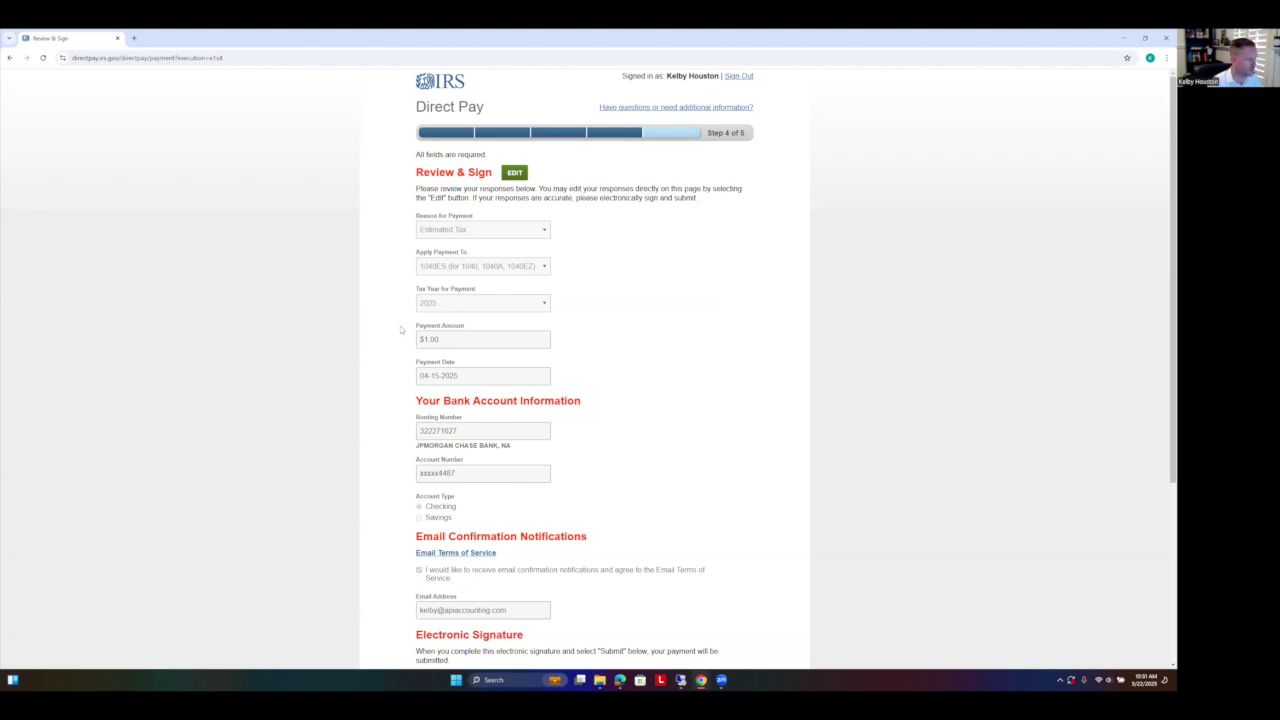
{"action": "scroll", "coordinate": [428, 400], "scroll_direction": "down", "scroll_amount": 1}
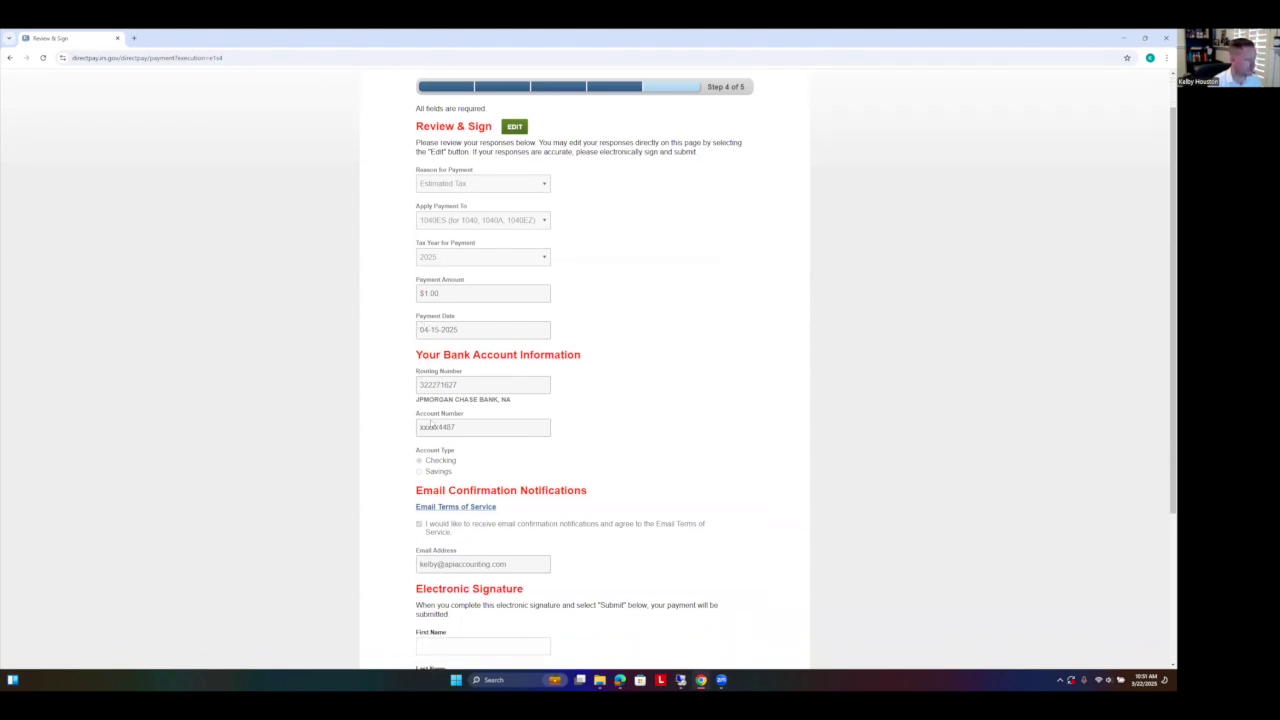
{"action": "scroll", "coordinate": [420, 398], "scroll_direction": "down", "scroll_amount": 4}
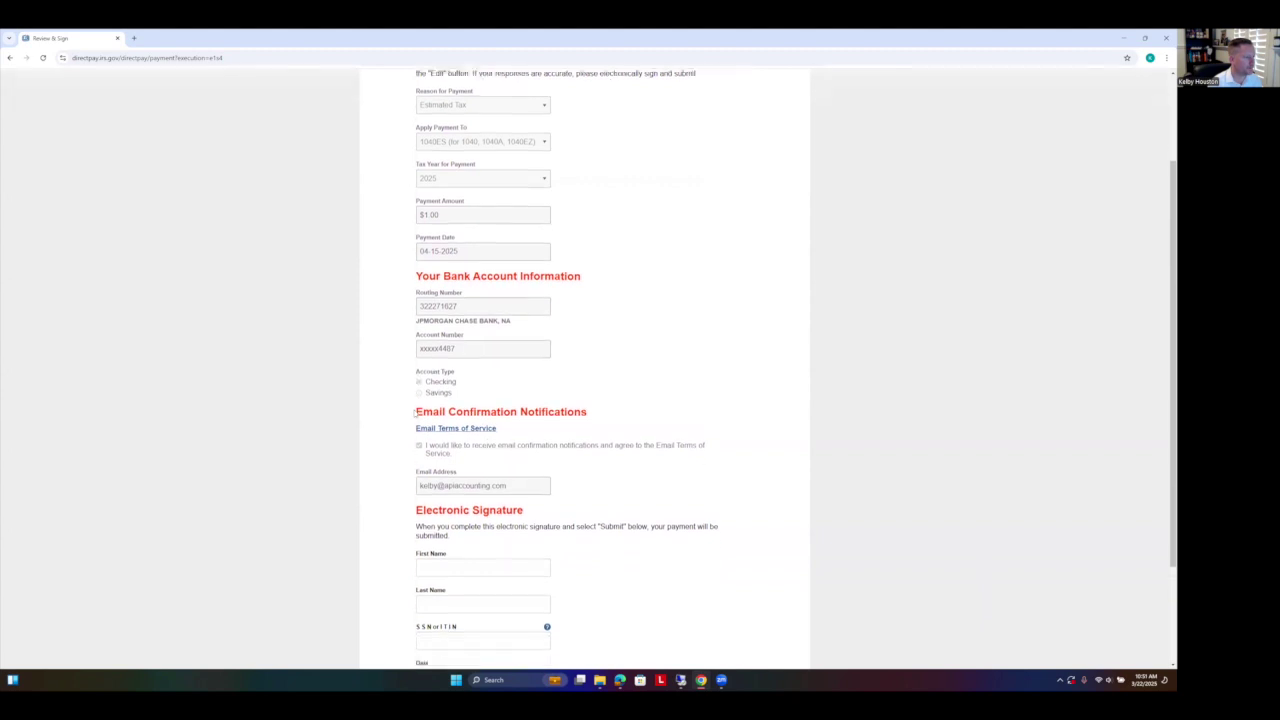
{"action": "scroll", "coordinate": [411, 418], "scroll_direction": "down", "scroll_amount": 1}
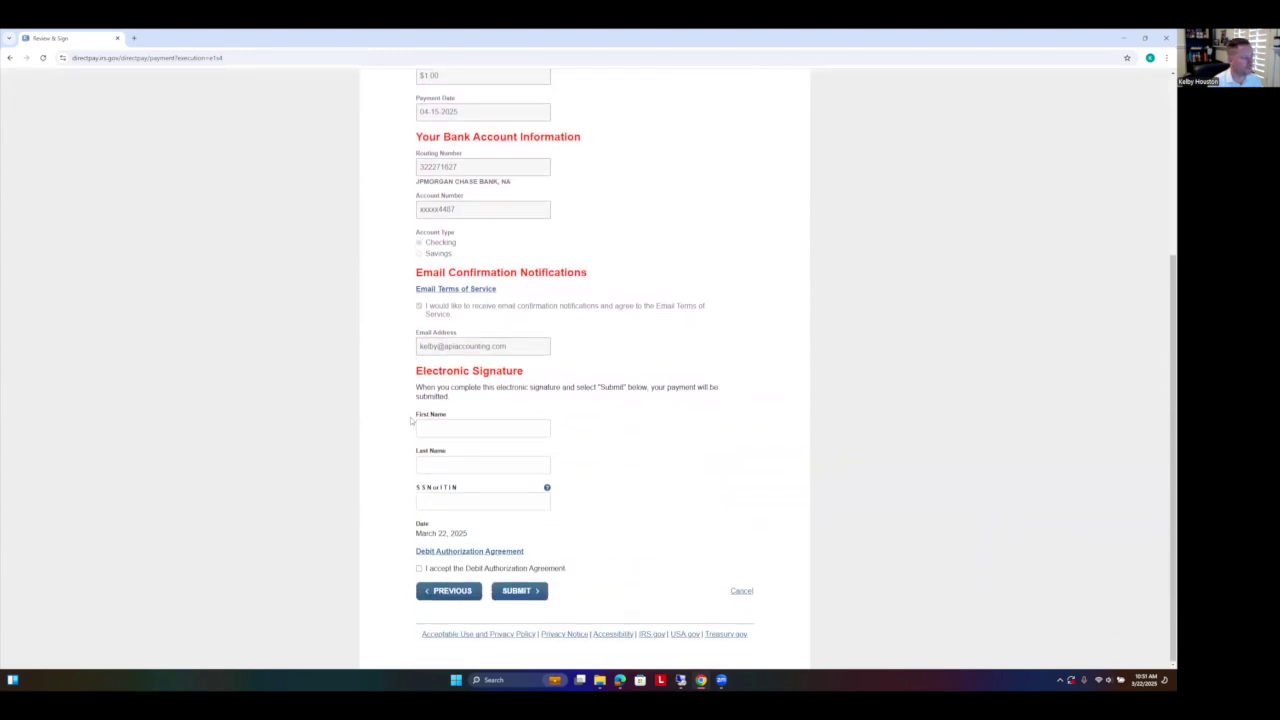
Step: Fill in the signer's name and SSN and accept the Debit Authorization Agreement
{"action": "left_click", "coordinate": [437, 430]}
{"action": "left_click", "coordinate": [491, 460]}
{"action": "left_click", "coordinate": [473, 503]}
{"action": "type", "text": "xxxxxxxxx"}
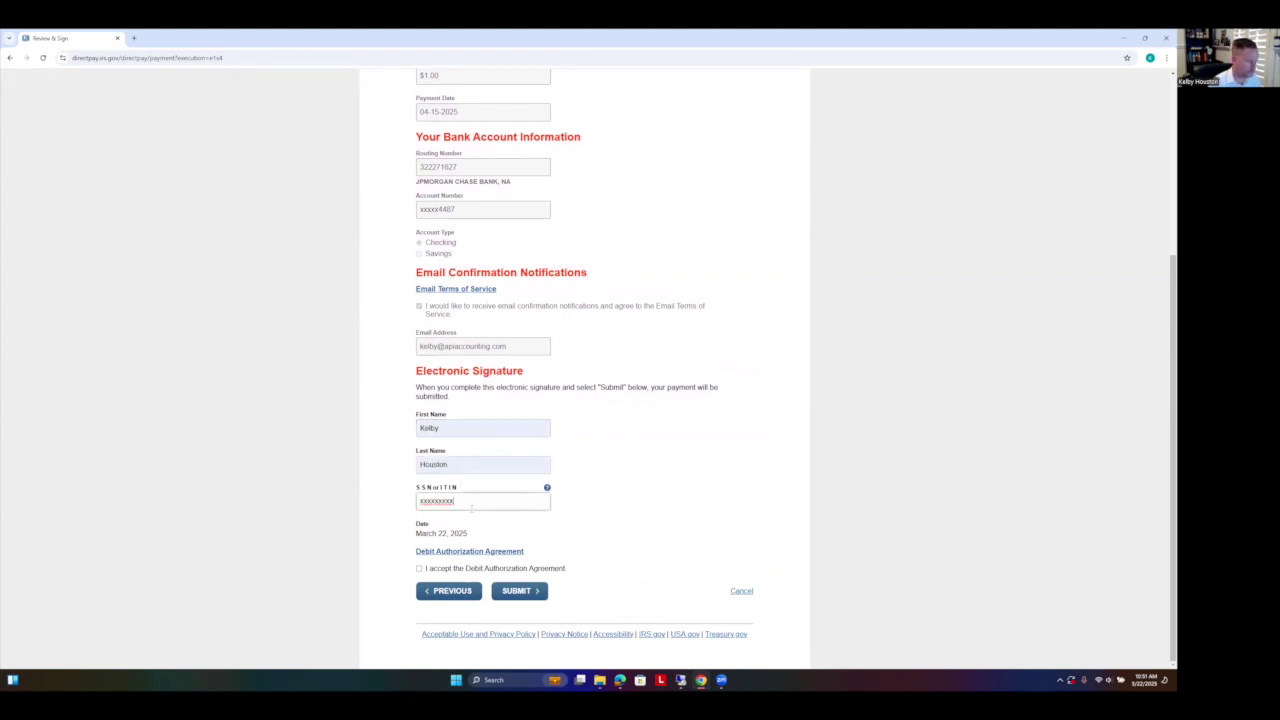
{"action": "left_click", "coordinate": [383, 490]}
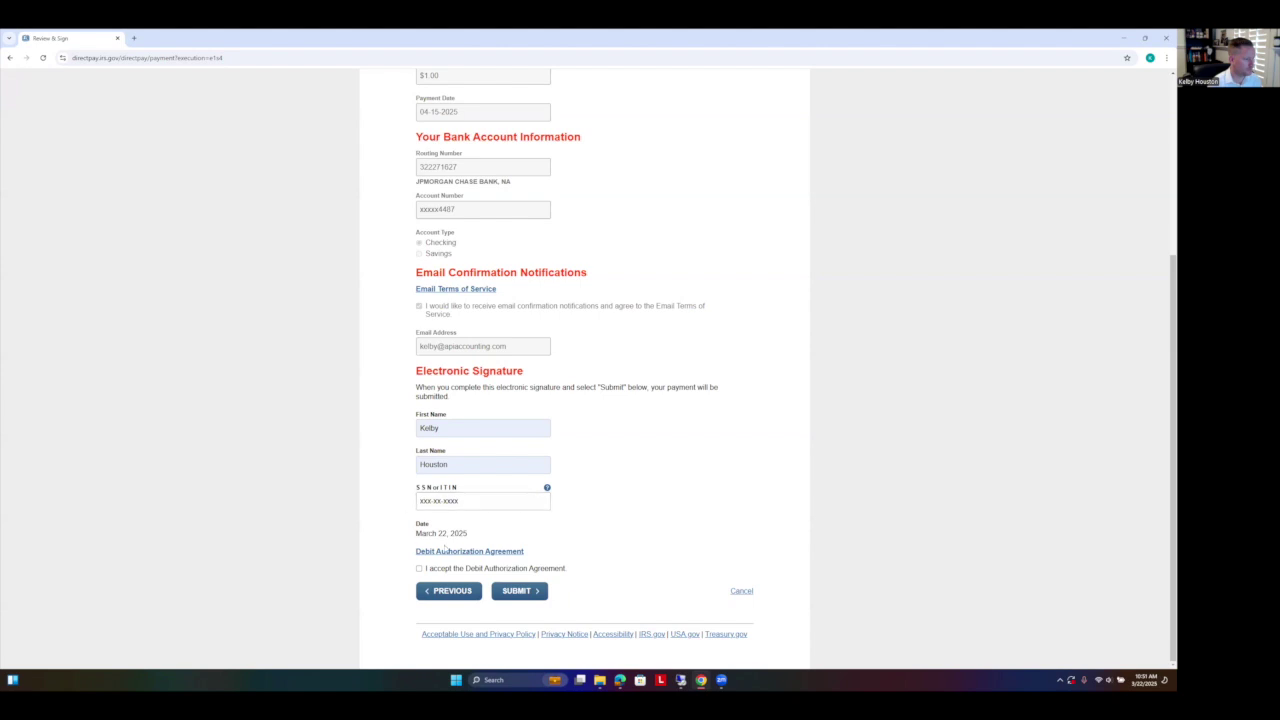
{"action": "left_click", "coordinate": [419, 569]}
Step: Submit the $1.00 estimated tax payment scheduled for April 15, 2025
{"action": "scroll", "coordinate": [667, 511], "scroll_direction": "up", "scroll_amount": 4}
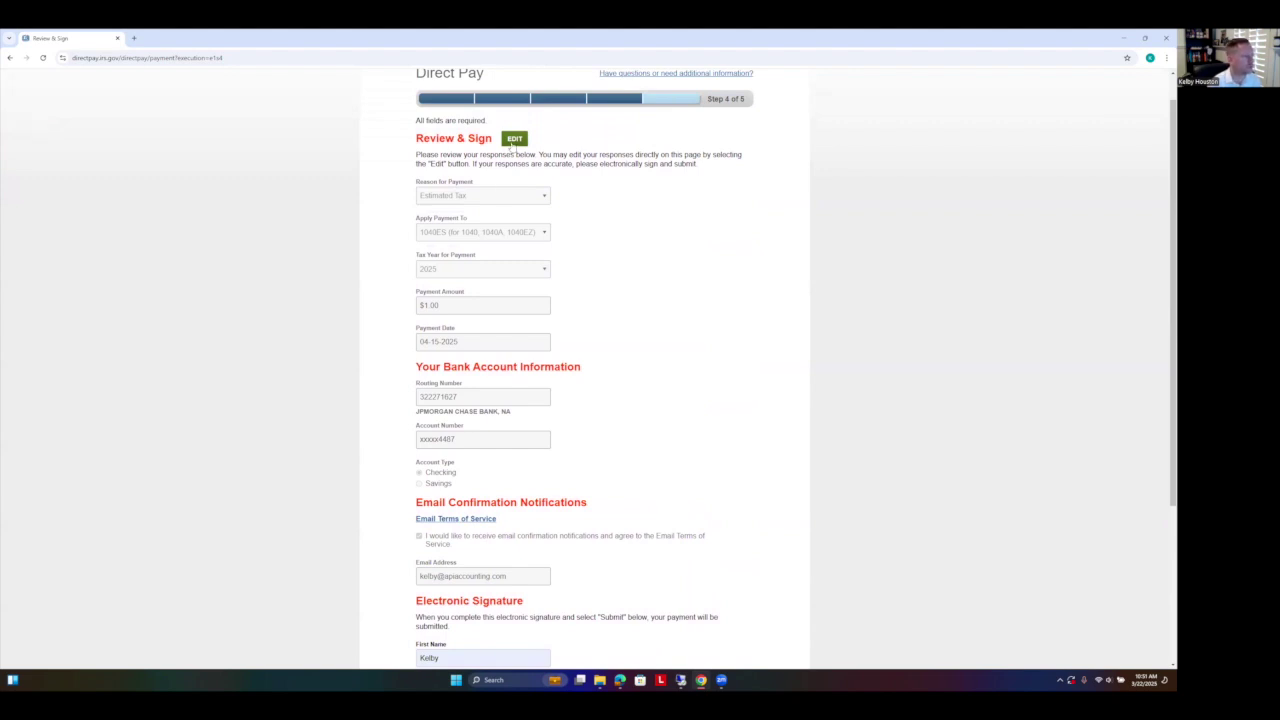
{"action": "scroll", "coordinate": [600, 254], "scroll_direction": "down", "scroll_amount": 1}
{"action": "scroll", "coordinate": [600, 254], "scroll_direction": "down", "scroll_amount": 1}
{"action": "scroll", "coordinate": [598, 310], "scroll_direction": "down", "scroll_amount": 1}
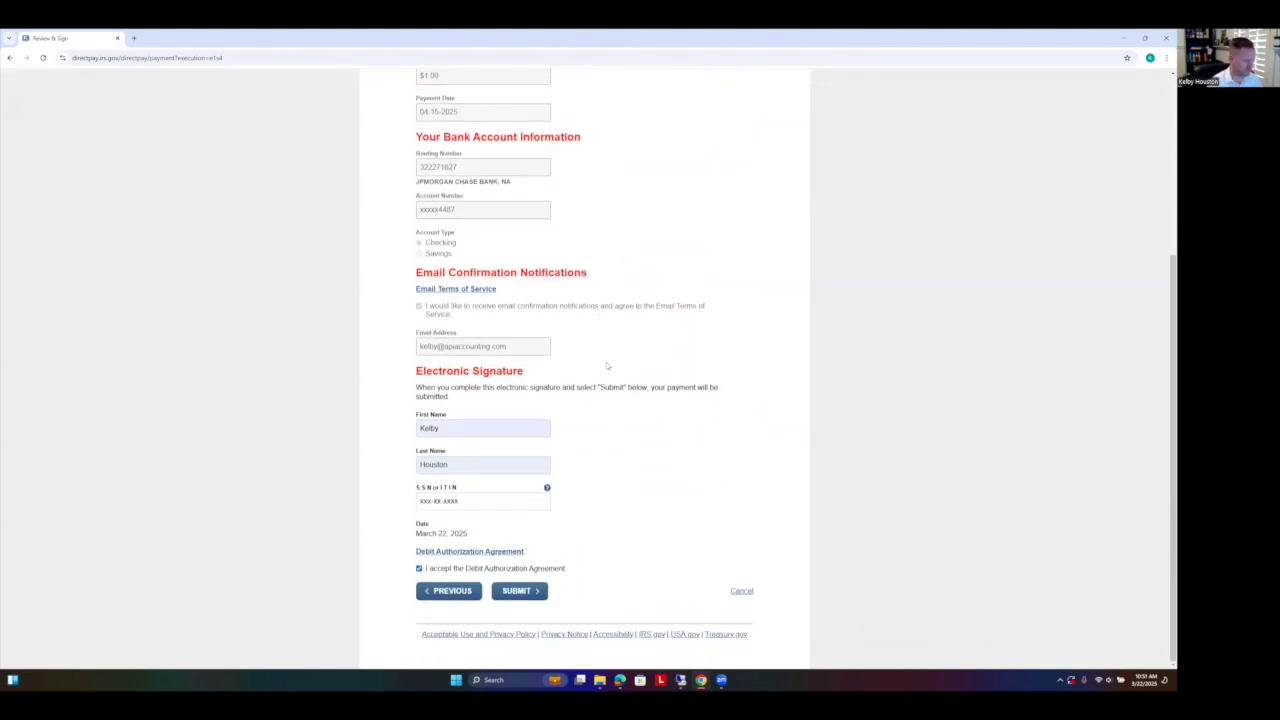
{"action": "left_click", "coordinate": [535, 592]}
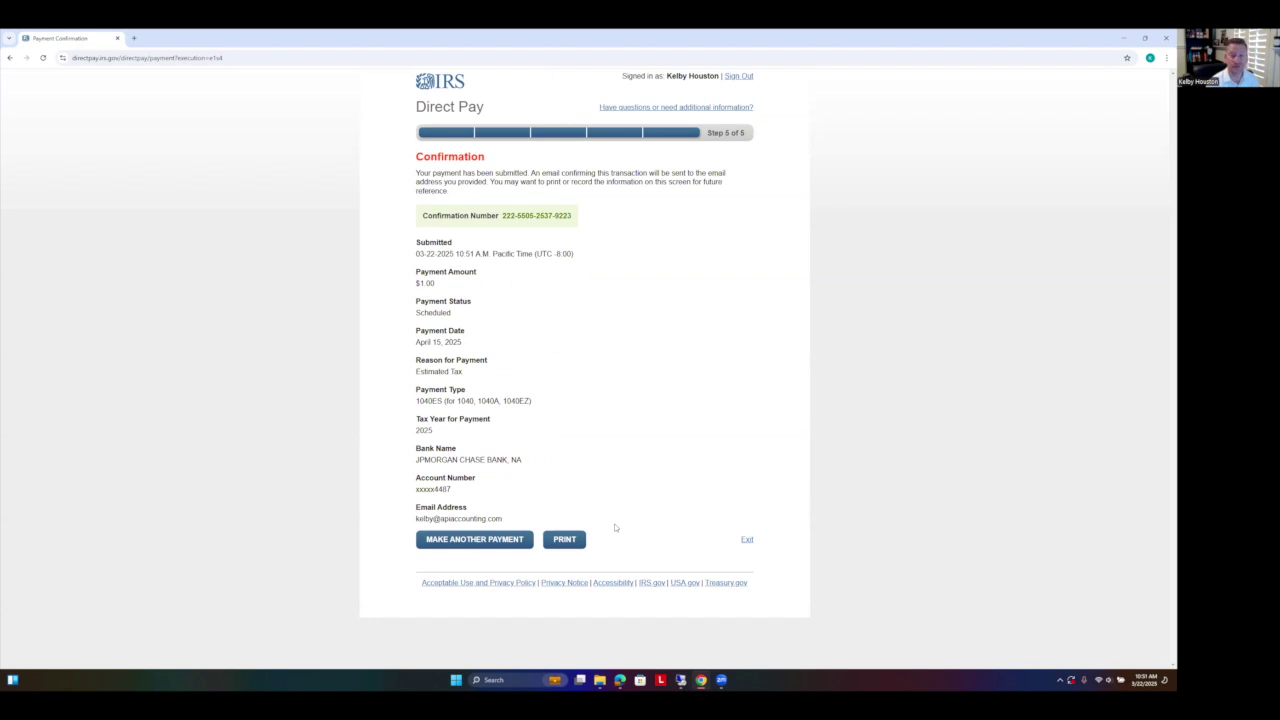
{"action": "left_click", "coordinate": [565, 540]}
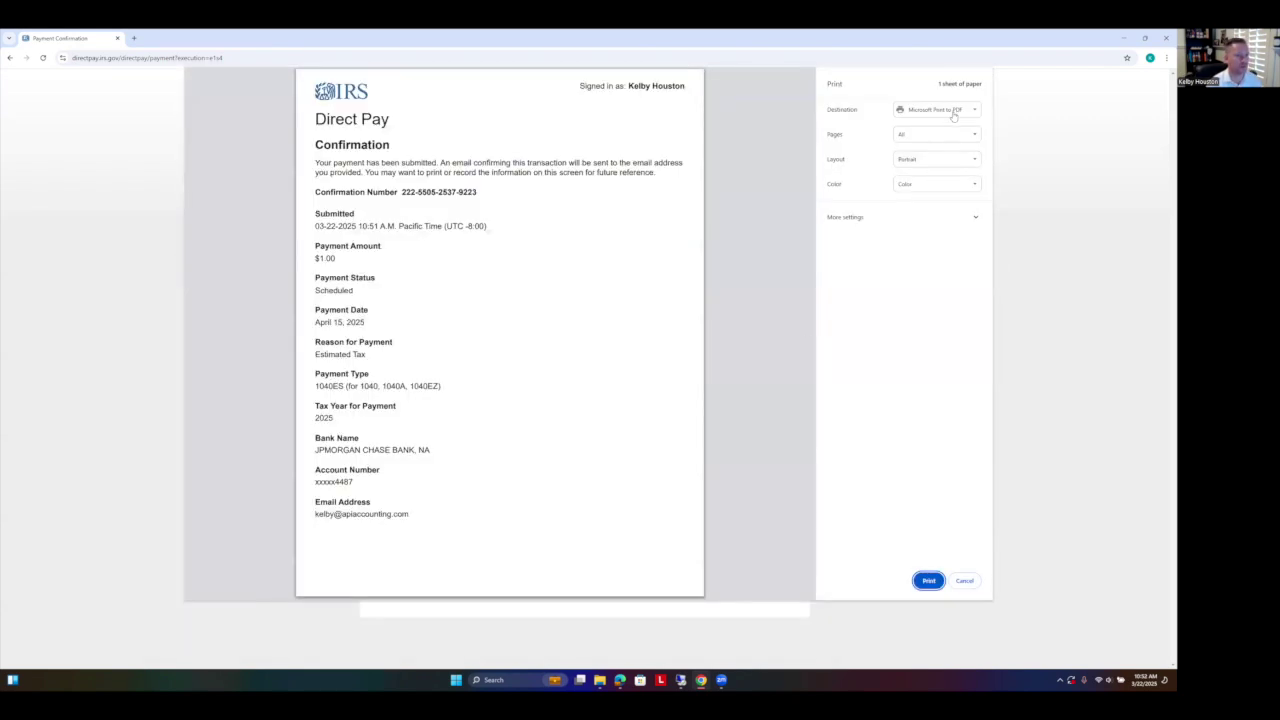
{"action": "left_click", "coordinate": [952, 113]}
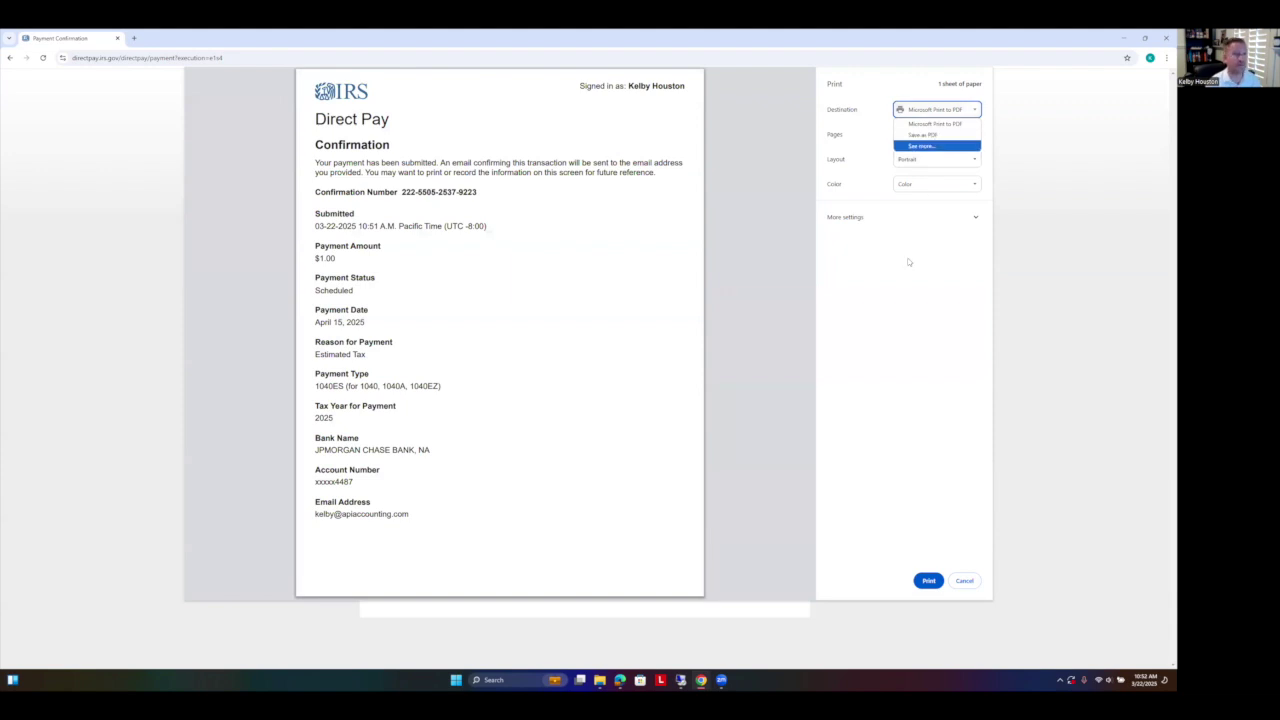
{"action": "left_click", "coordinate": [975, 584]}
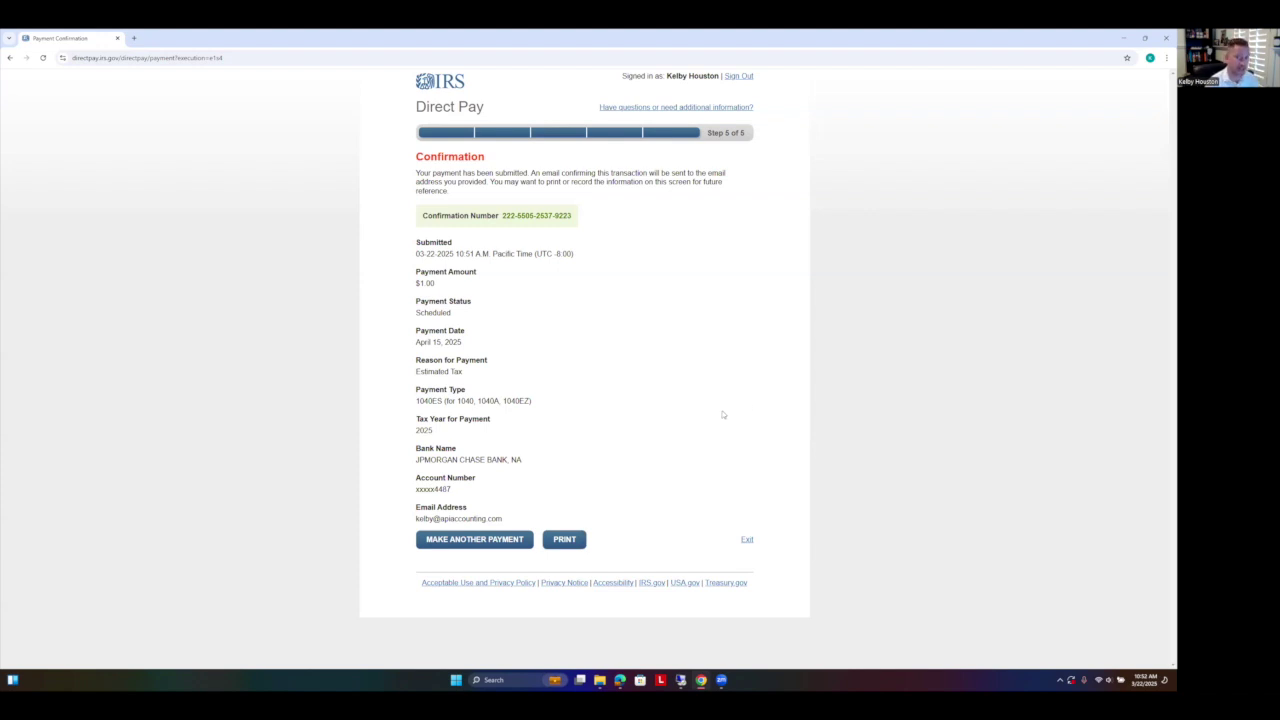
Step: Make another payment with Estimated Tax, 1040ES, 2025, and confirm to reach the payment form
{"action": "left_click", "coordinate": [476, 546]}
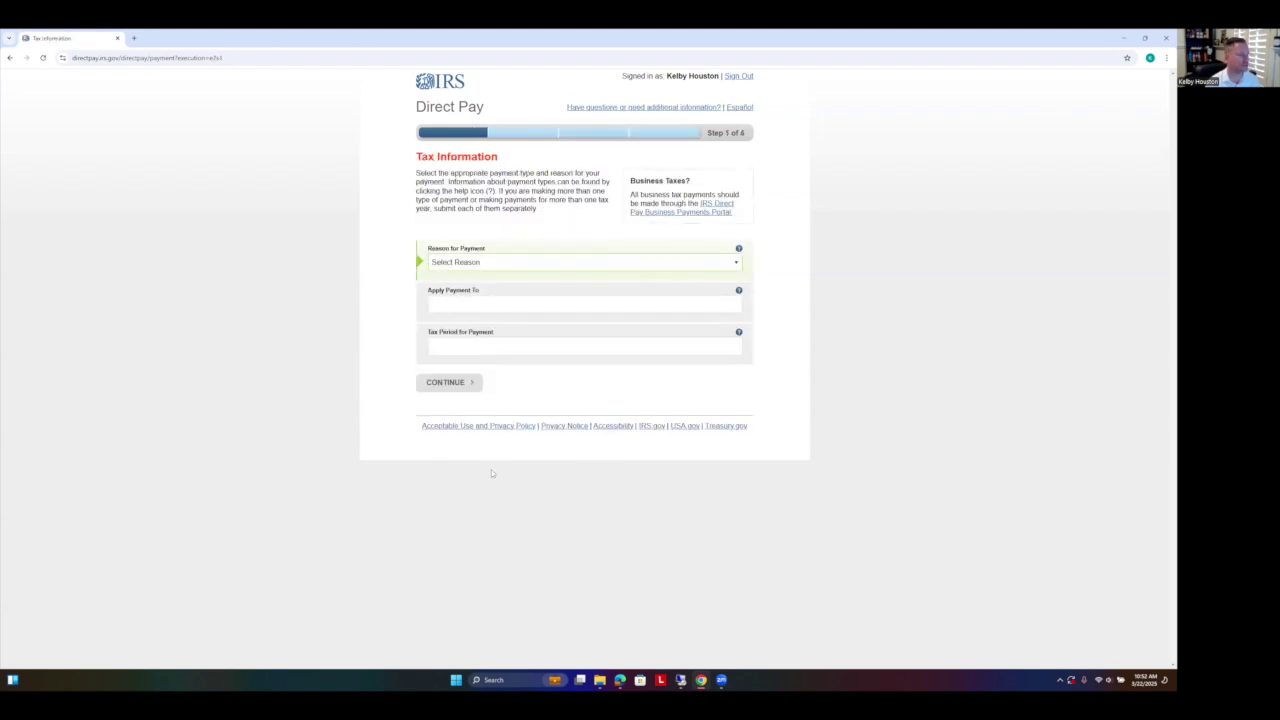
{"action": "left_click", "coordinate": [497, 262]}
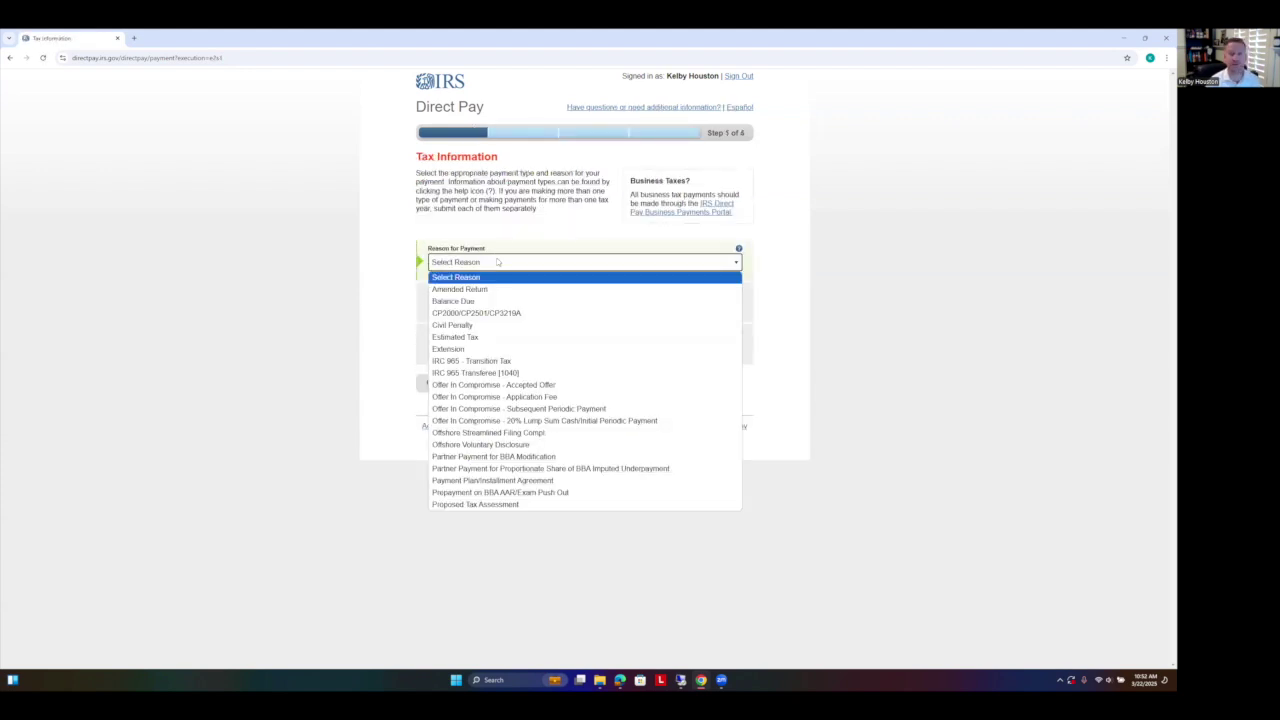
{"action": "left_click", "coordinate": [474, 339]}
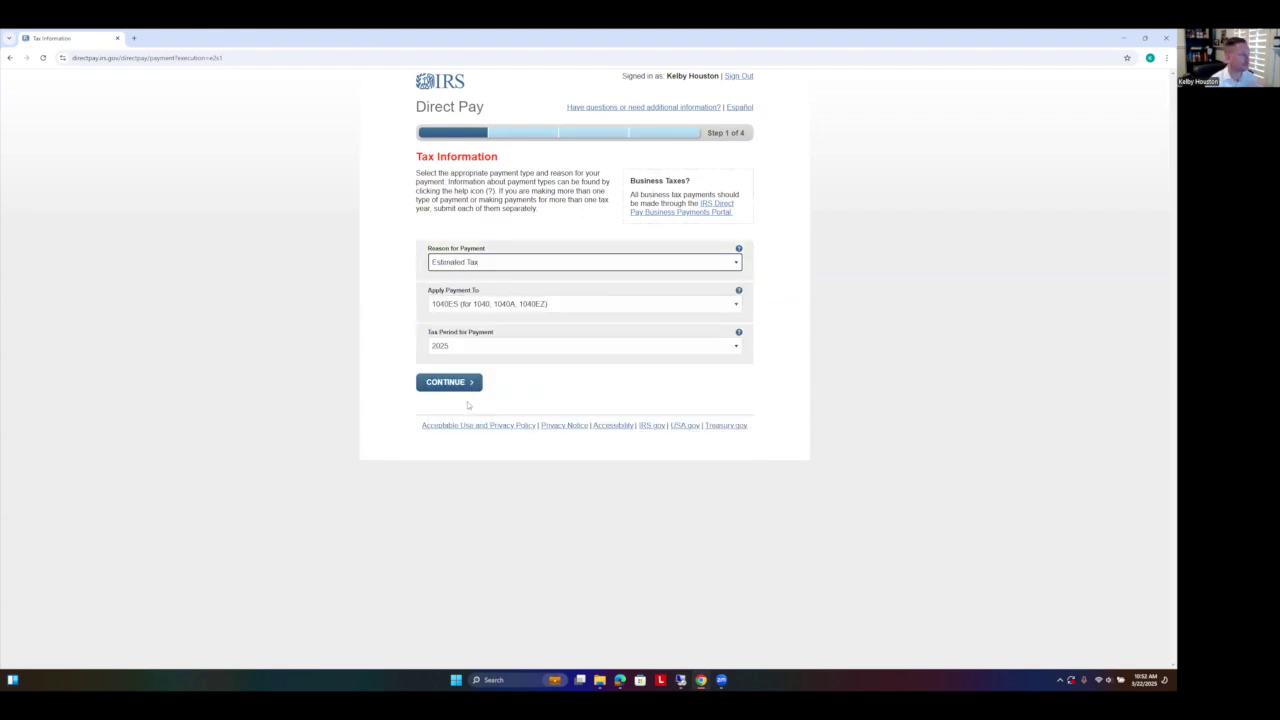
{"action": "left_click", "coordinate": [467, 388]}
{"action": "left_click", "coordinate": [467, 387]}
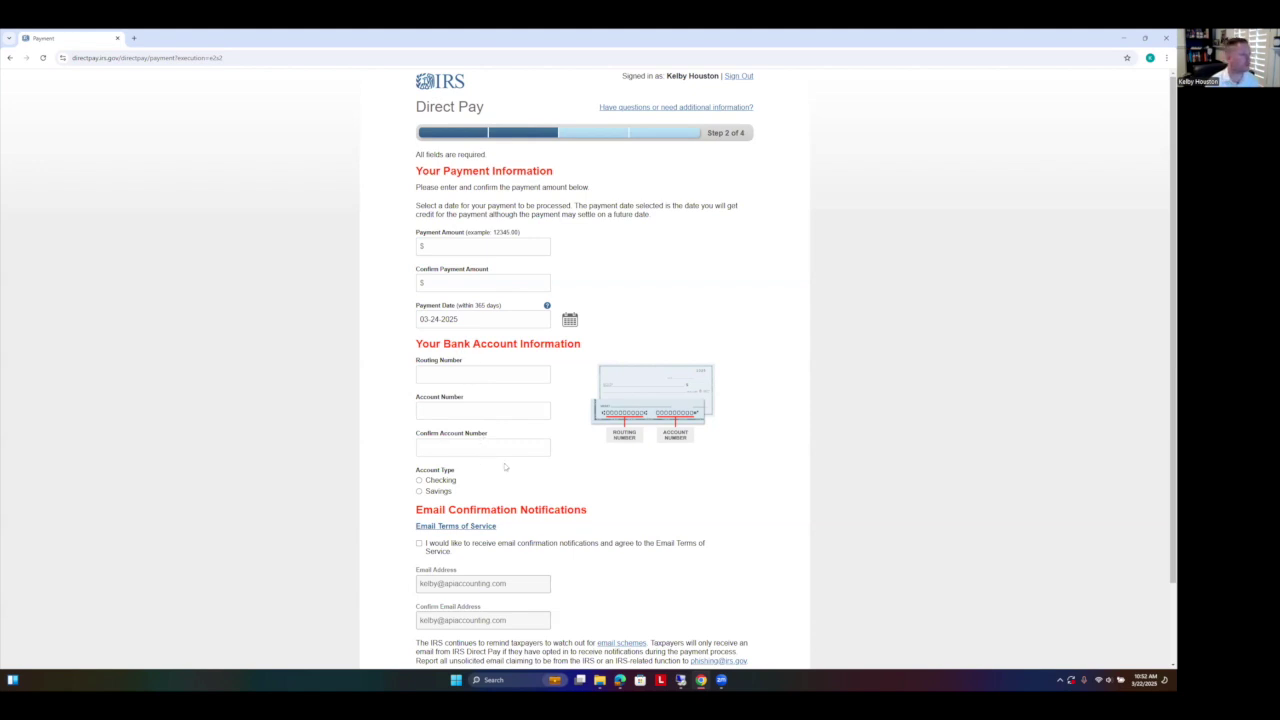
{"action": "scroll", "coordinate": [473, 361], "scroll_direction": "down", "scroll_amount": 2}
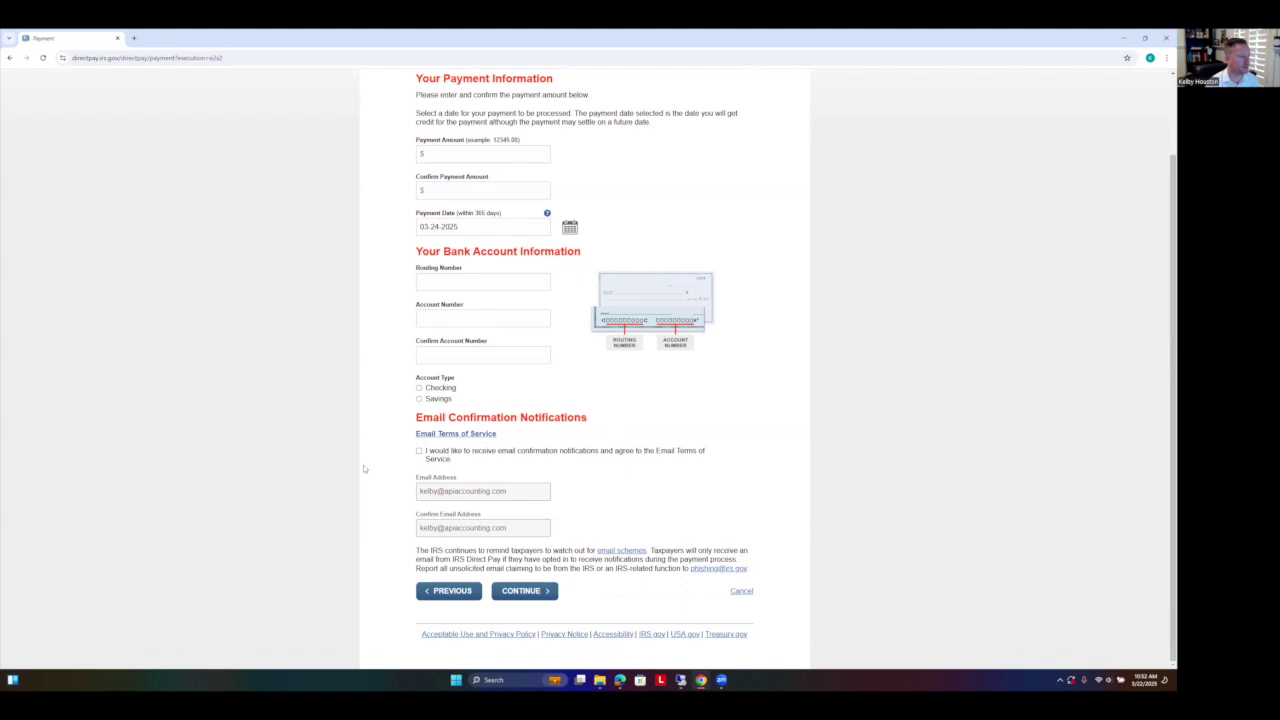
Step: Cancel and leave the second payment, then go from the IRS home page to account sign-in
{"action": "left_click", "coordinate": [741, 591]}
{"action": "left_click", "coordinate": [629, 116]}
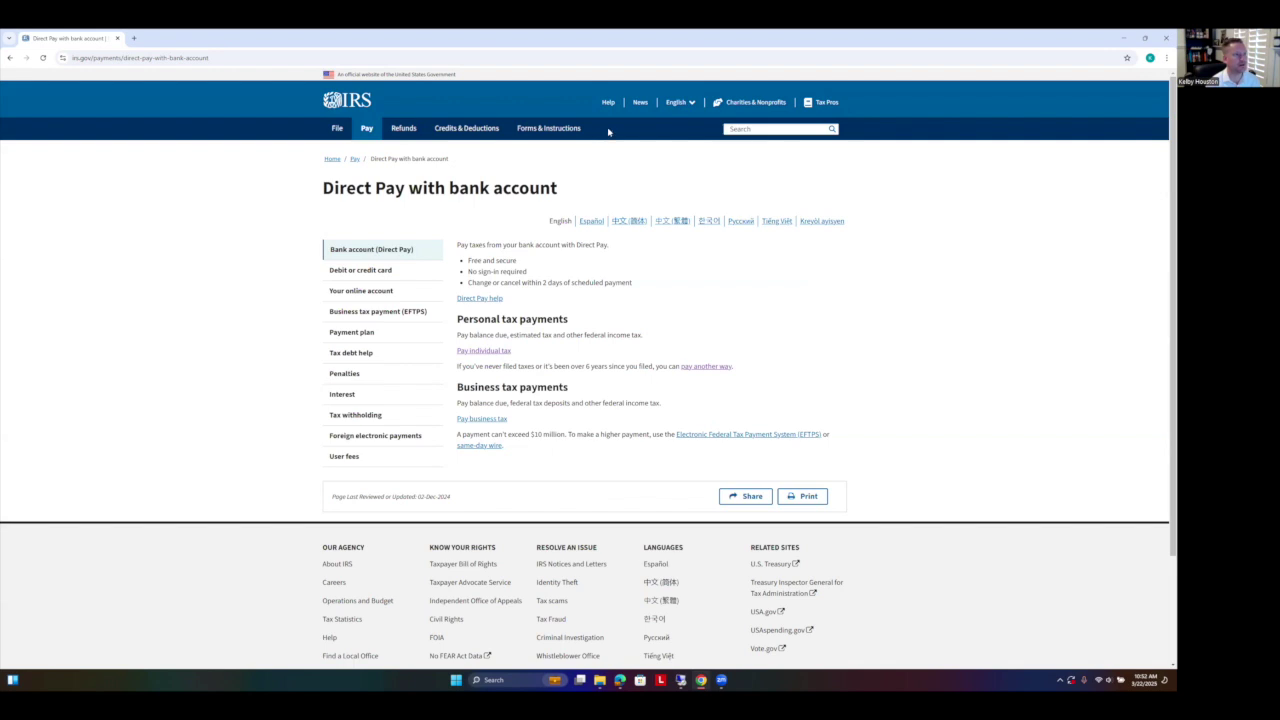
{"action": "left_click", "coordinate": [346, 100]}
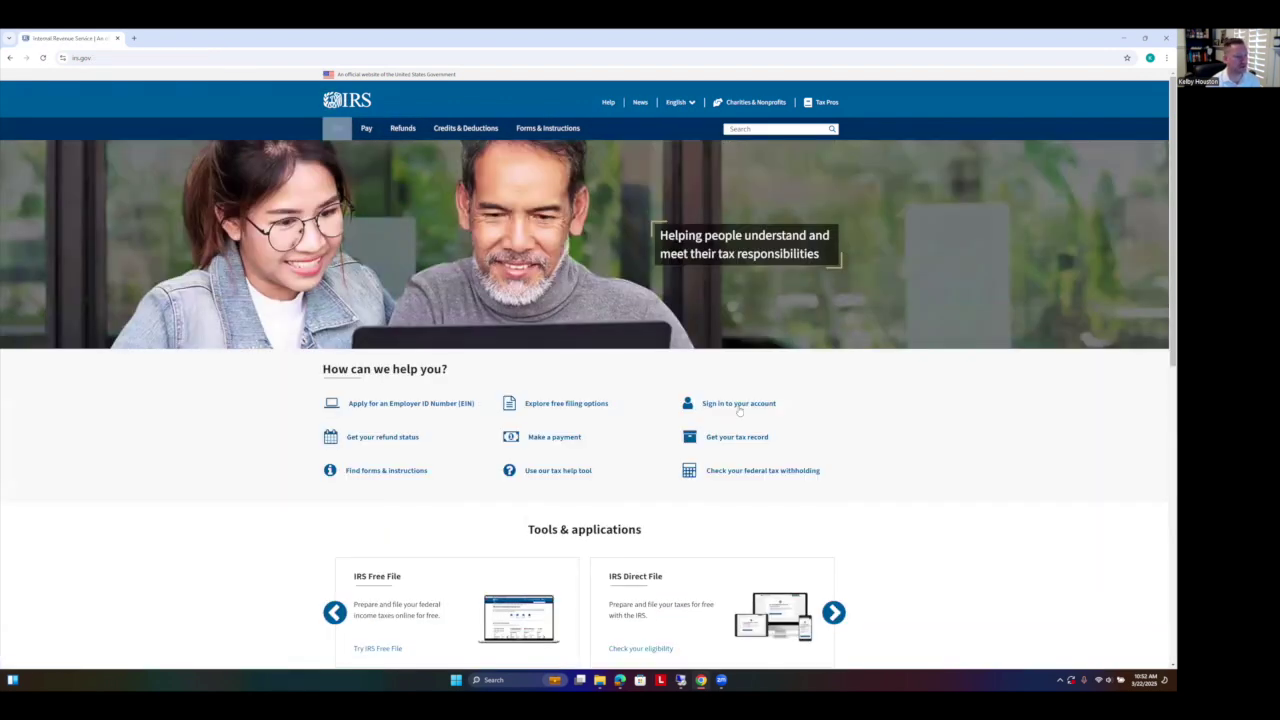
{"action": "left_click", "coordinate": [726, 406]}
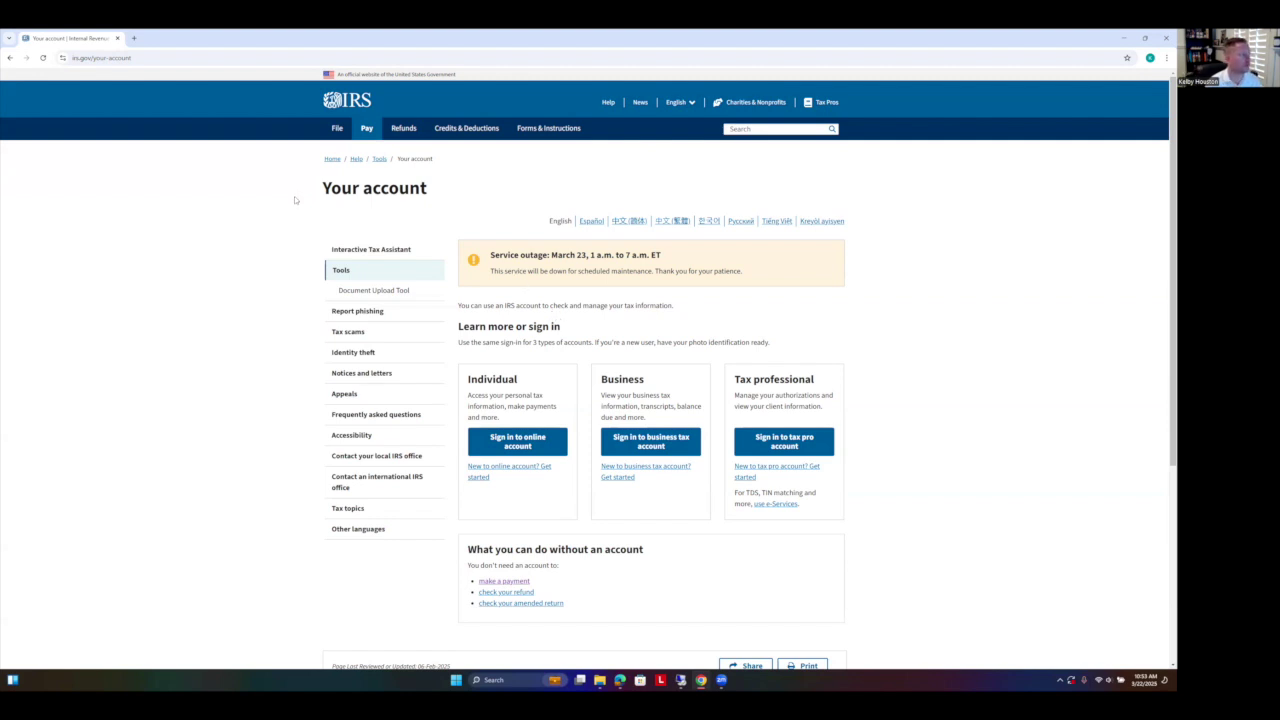
{"action": "left_click", "coordinate": [226, 57]}
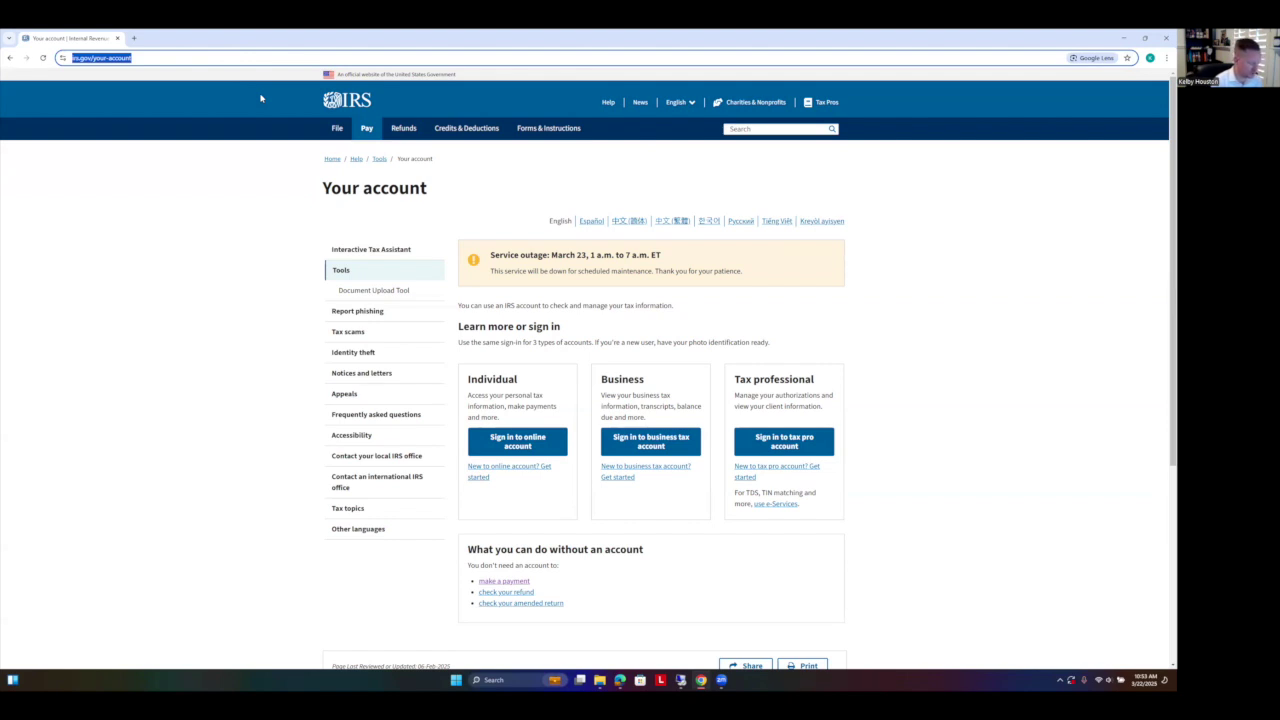
Step: Load the FTB site and open Make a payment > Bank account (Web Pay)
{"action": "type", "text": "ftb.ca.gov"}
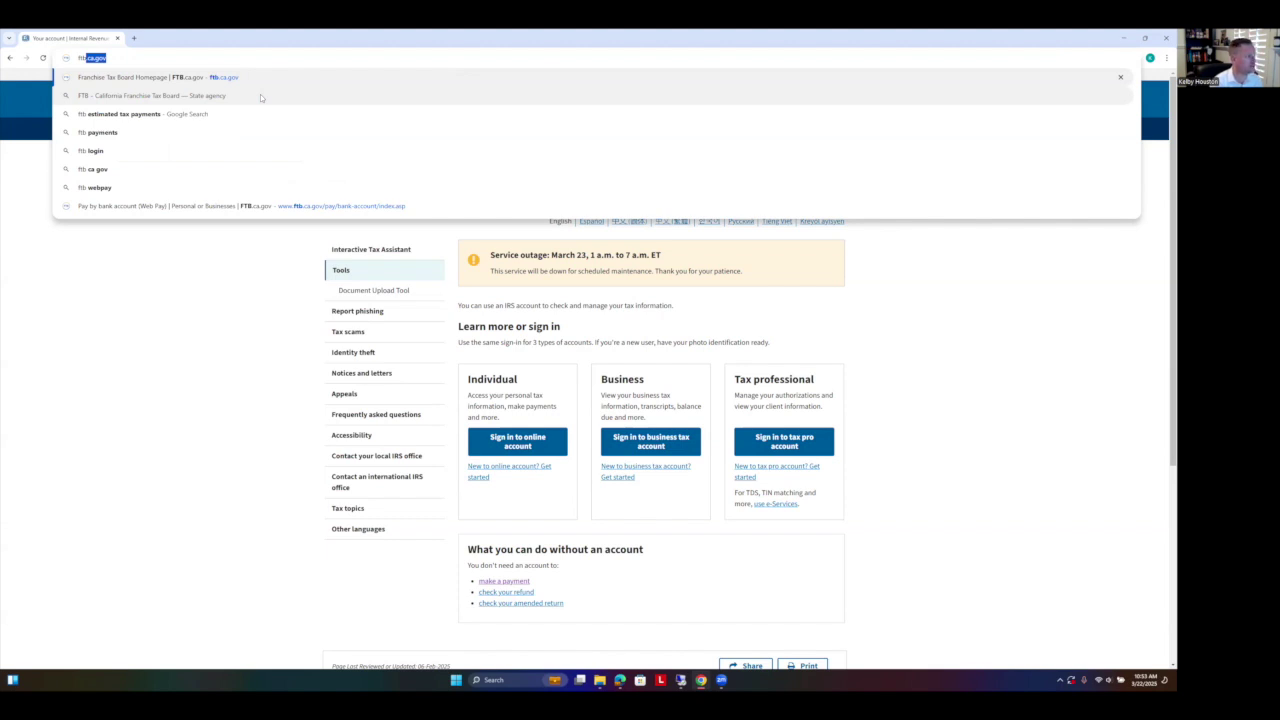
{"action": "key", "text": "Return"}
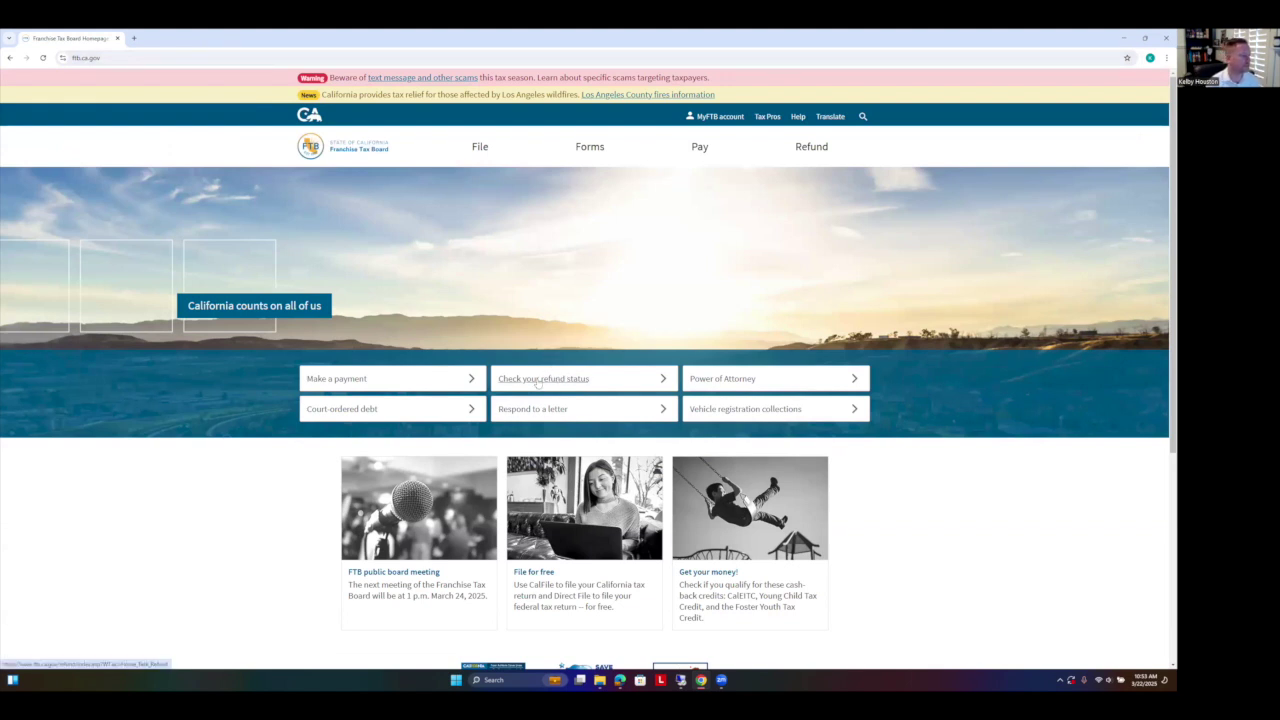
{"action": "left_click", "coordinate": [356, 381]}
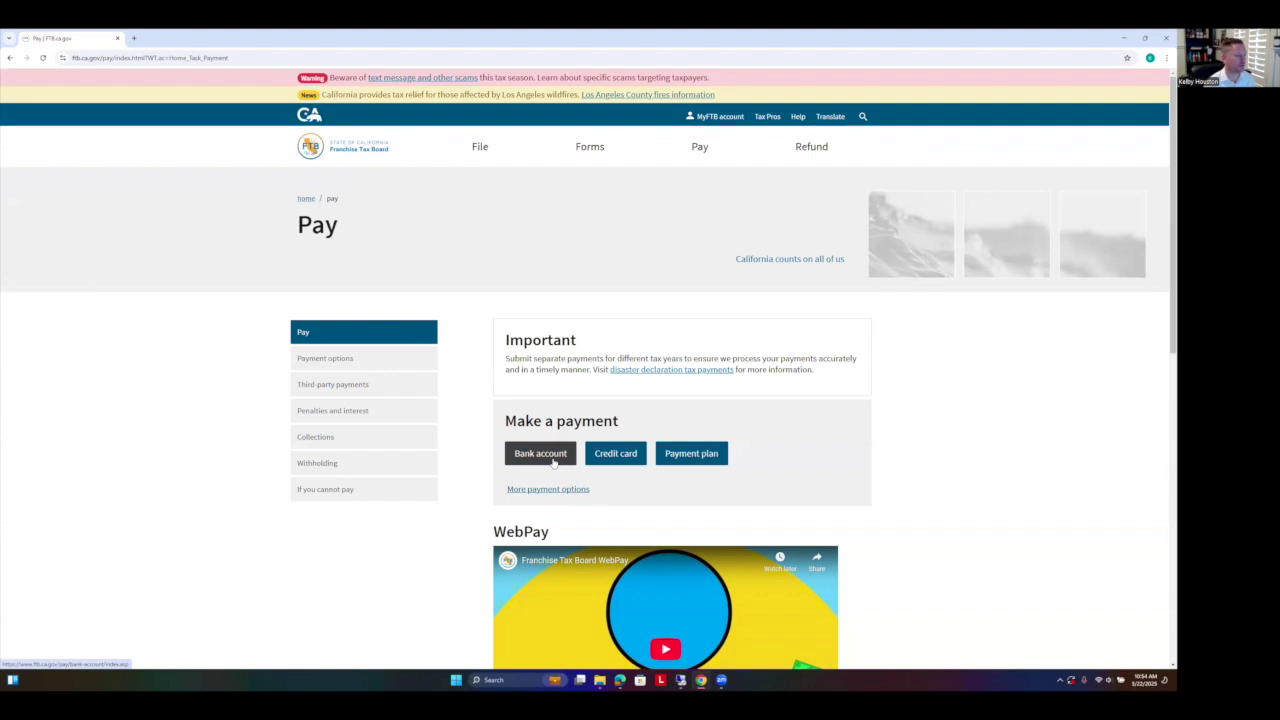
{"action": "left_click", "coordinate": [540, 453]}
{"action": "scroll", "coordinate": [572, 425], "scroll_direction": "down", "scroll_amount": 1}
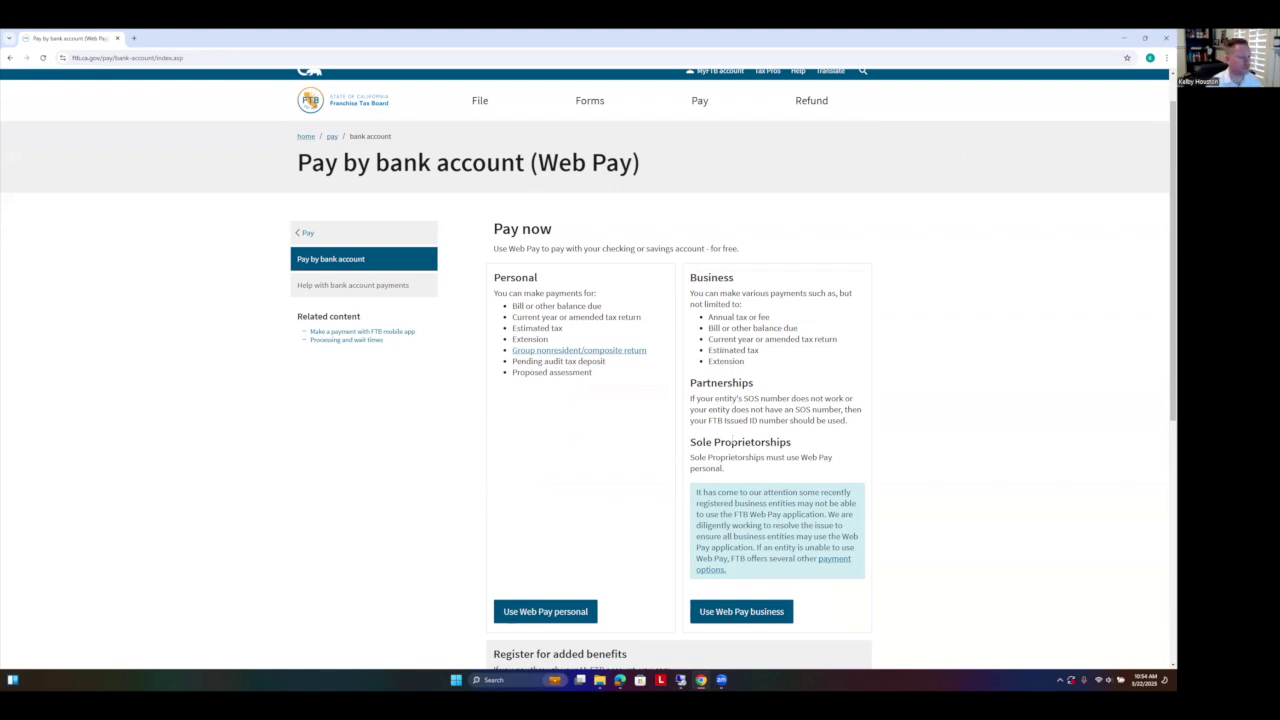
{"action": "left_click_drag", "start_coordinate": [798, 444], "coordinate": [694, 443]}
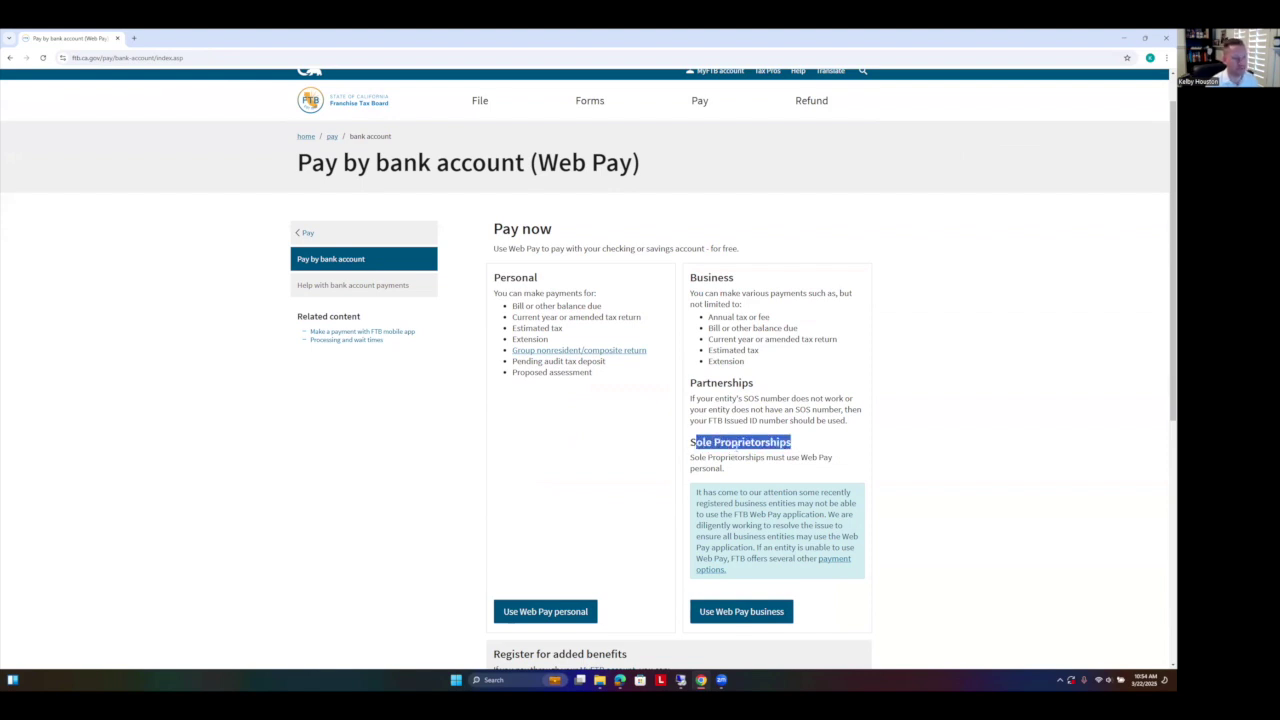
{"action": "left_click", "coordinate": [740, 445]}
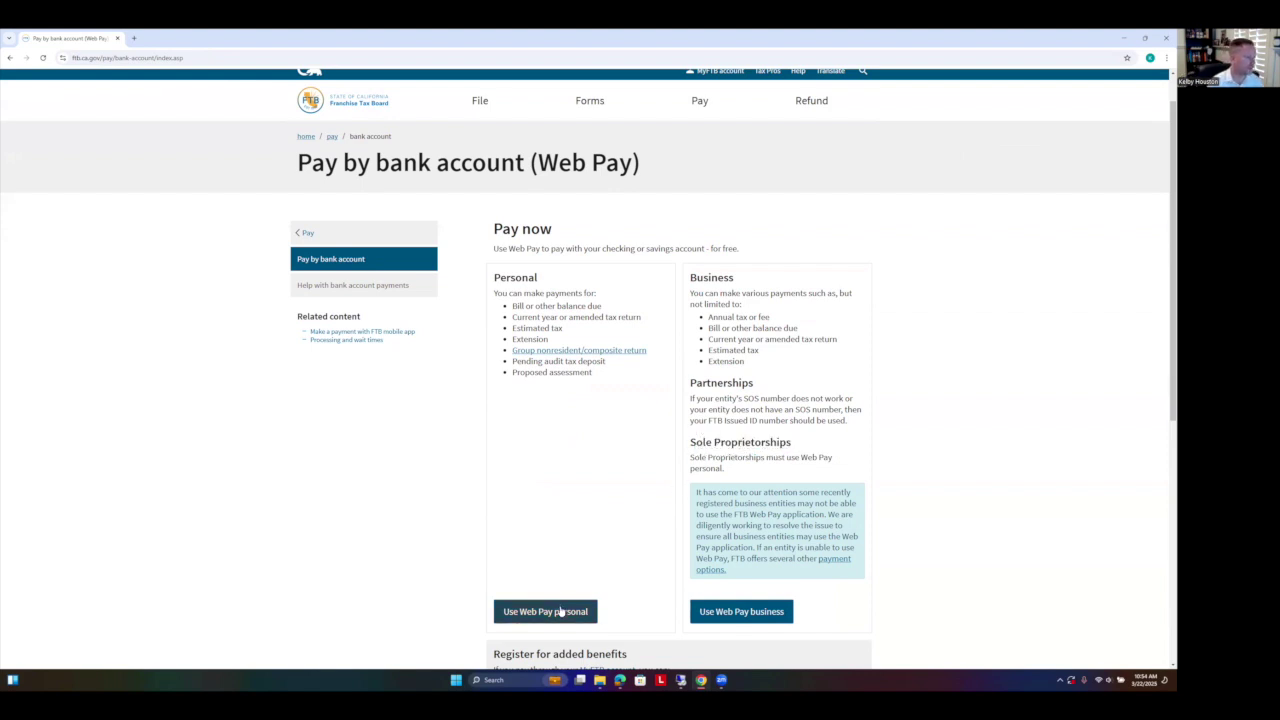
Step: Start personal Web Pay, keeping the browser hidden during login and address entry, until Payment Type shows
{"action": "left_click", "coordinate": [560, 612]}
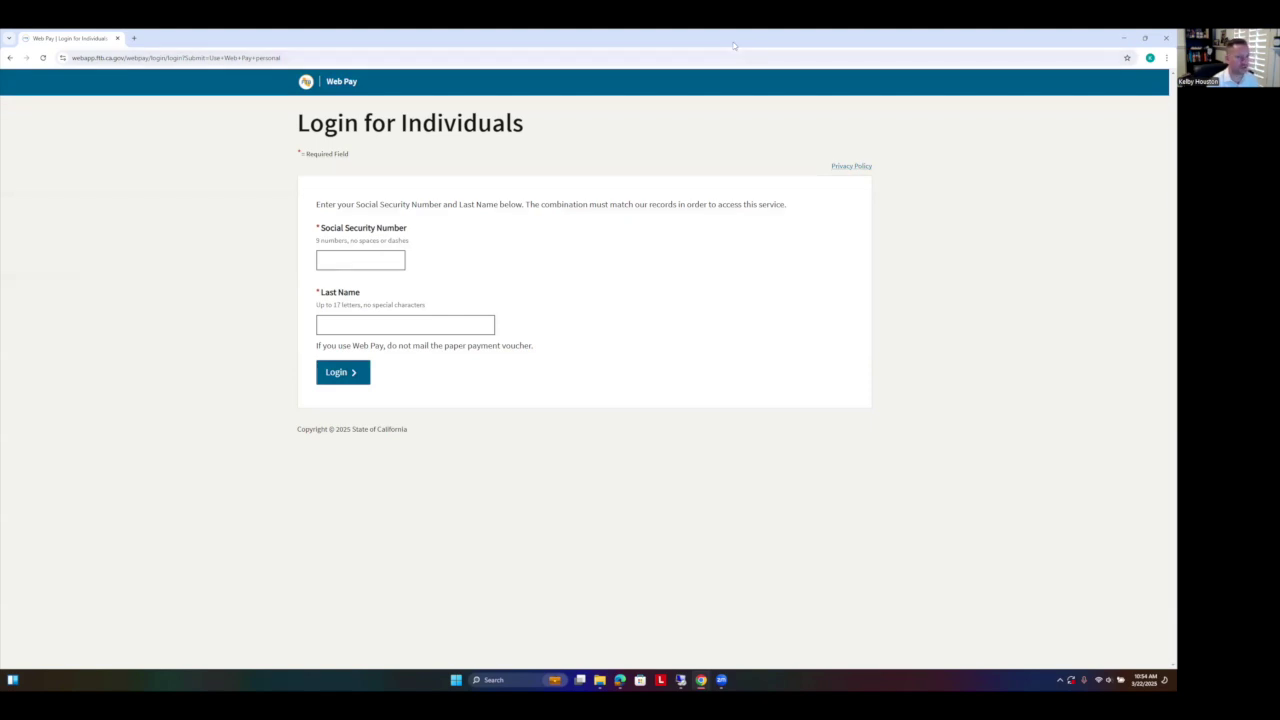
{"action": "left_click_drag", "start_coordinate": [734, 46], "coordinate": [734, 29]}
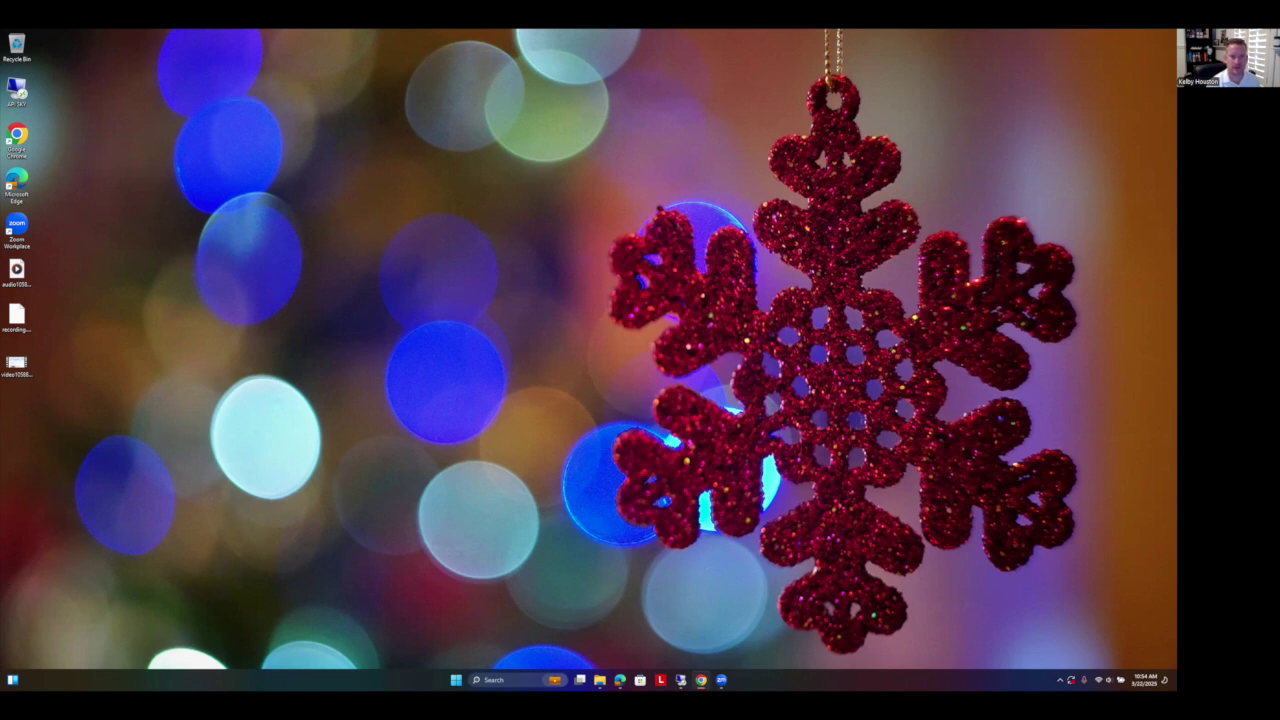
{"action": "key", "text": "alt+Tab"}
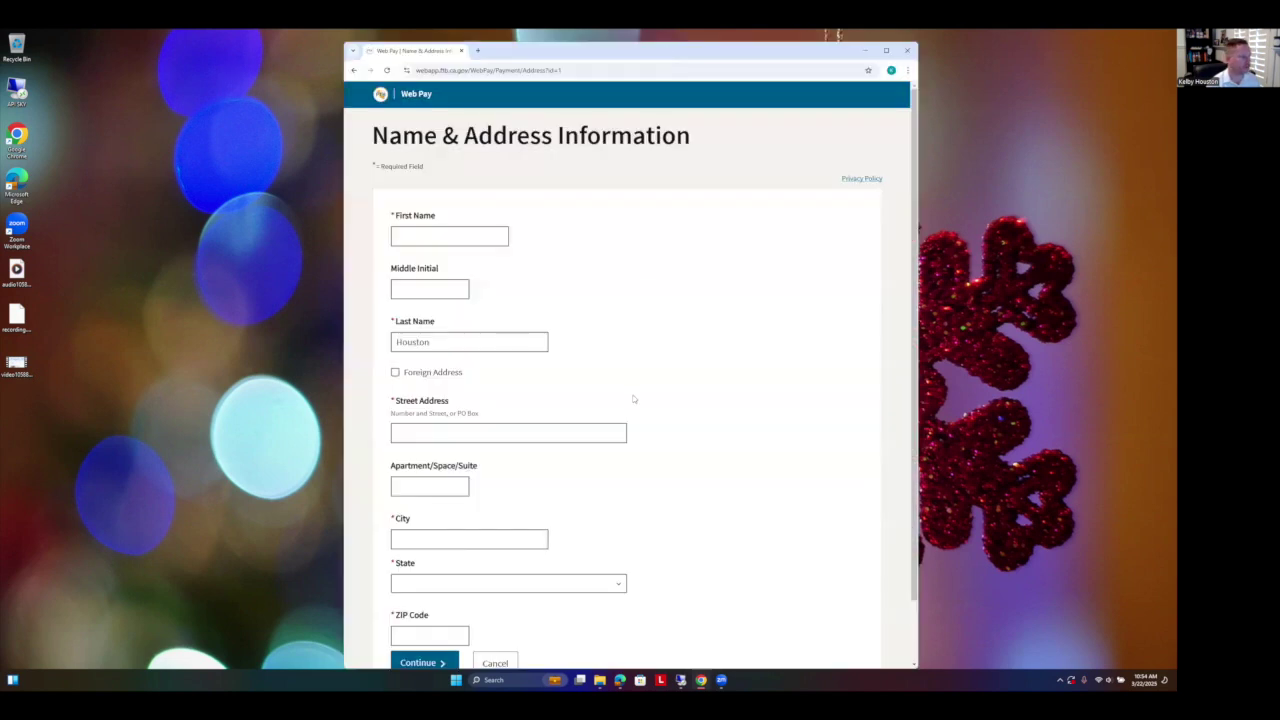
{"action": "scroll", "coordinate": [632, 398], "scroll_direction": "down", "scroll_amount": 1}
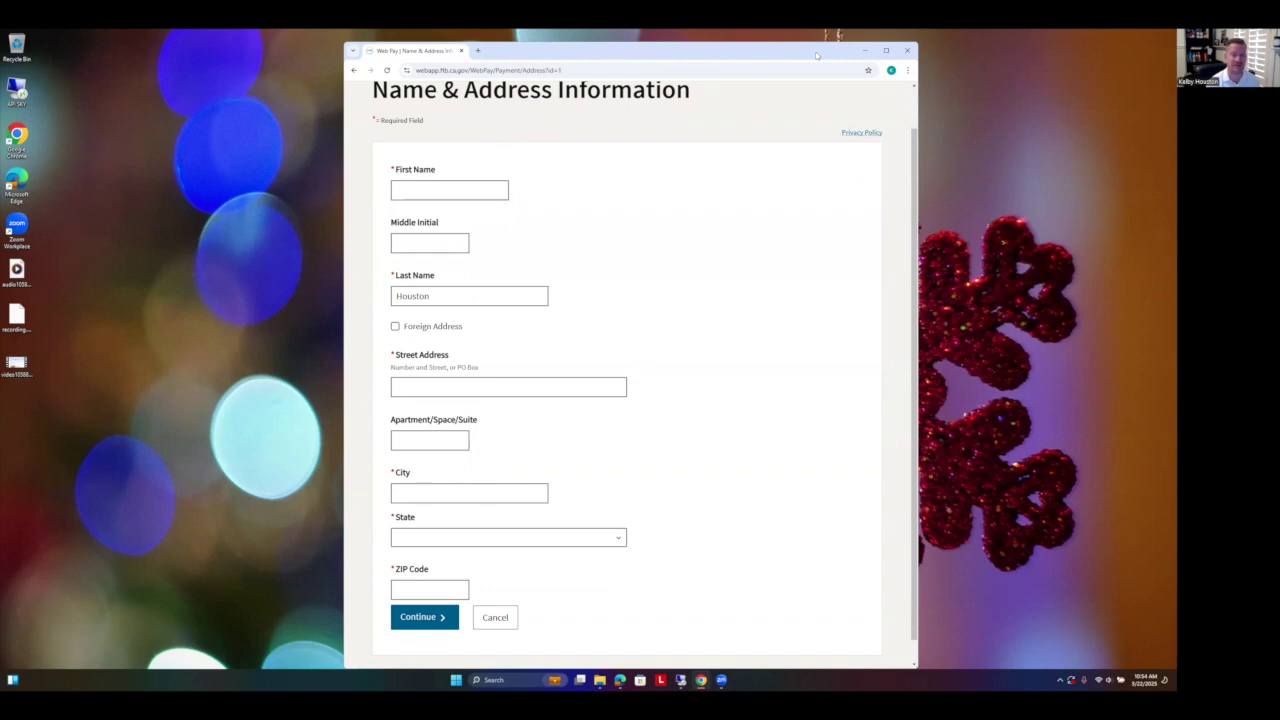
{"action": "left_click", "coordinate": [865, 51]}
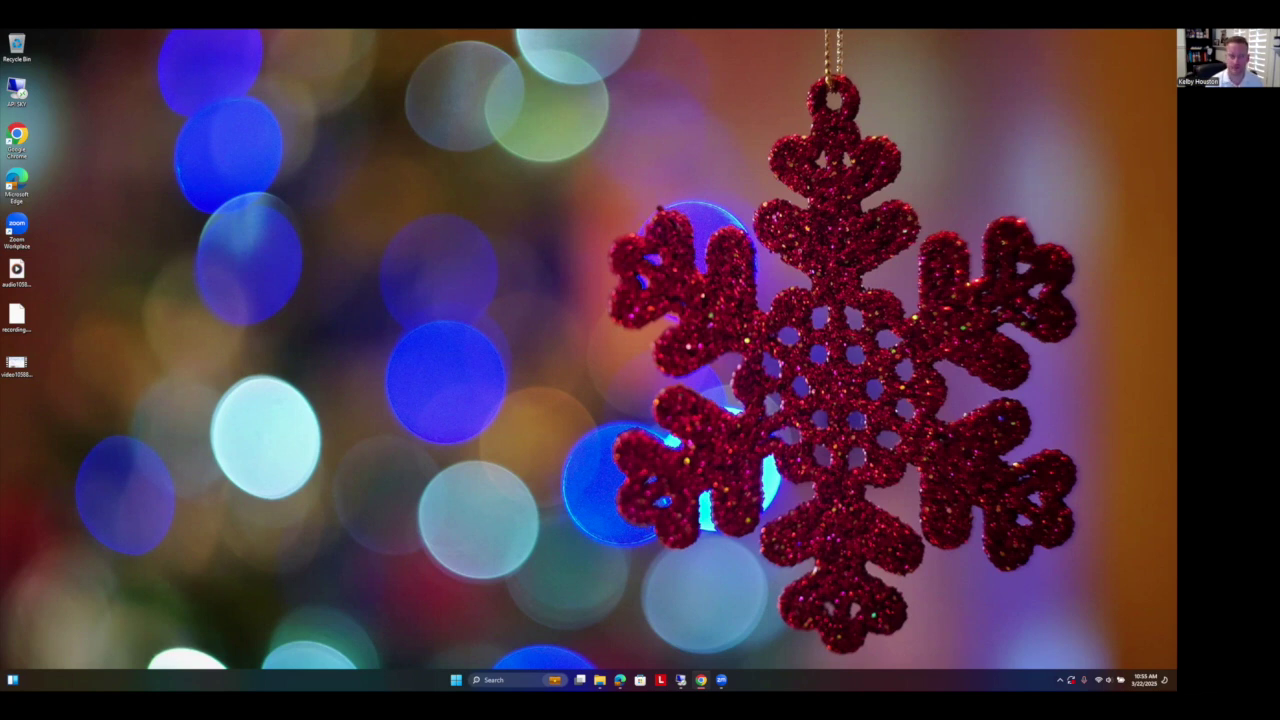
{"action": "left_click_drag", "start_coordinate": [1176, 55], "coordinate": [698, 55]}
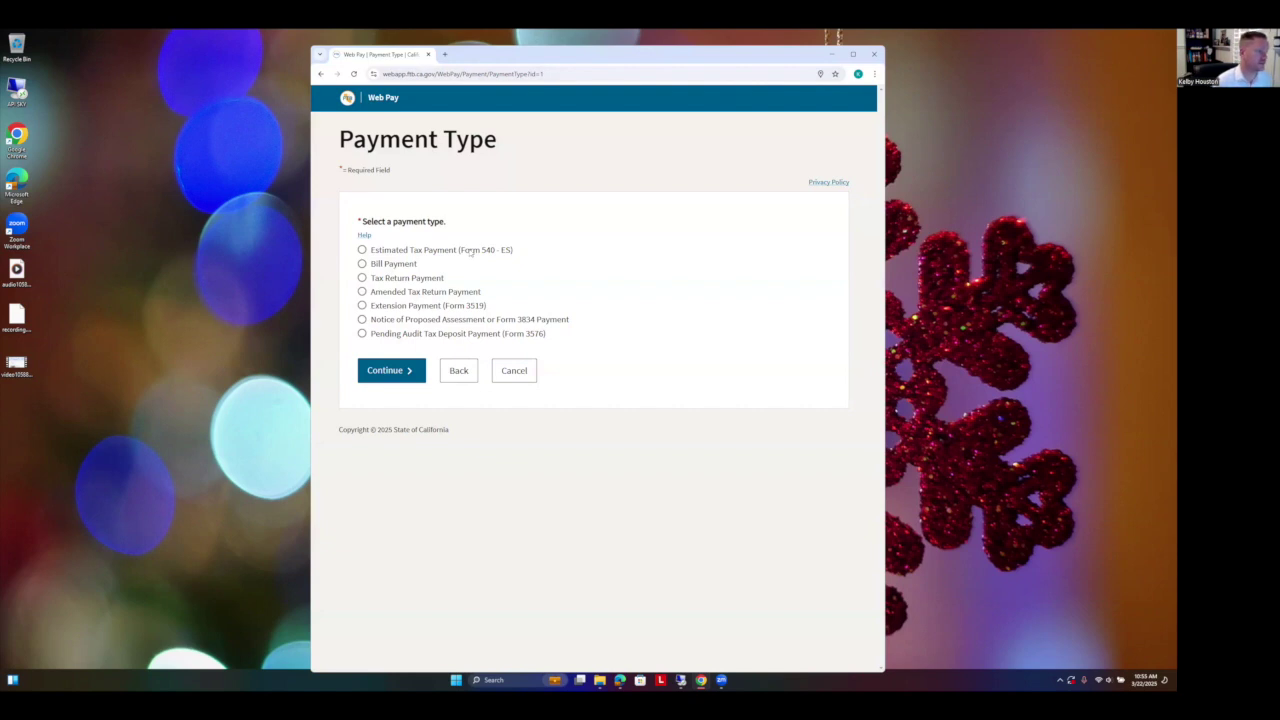
Step: Choose Estimated Tax Payment (Form 540-ES) as the payment type and continue to Payment Information
{"action": "left_click", "coordinate": [362, 250]}
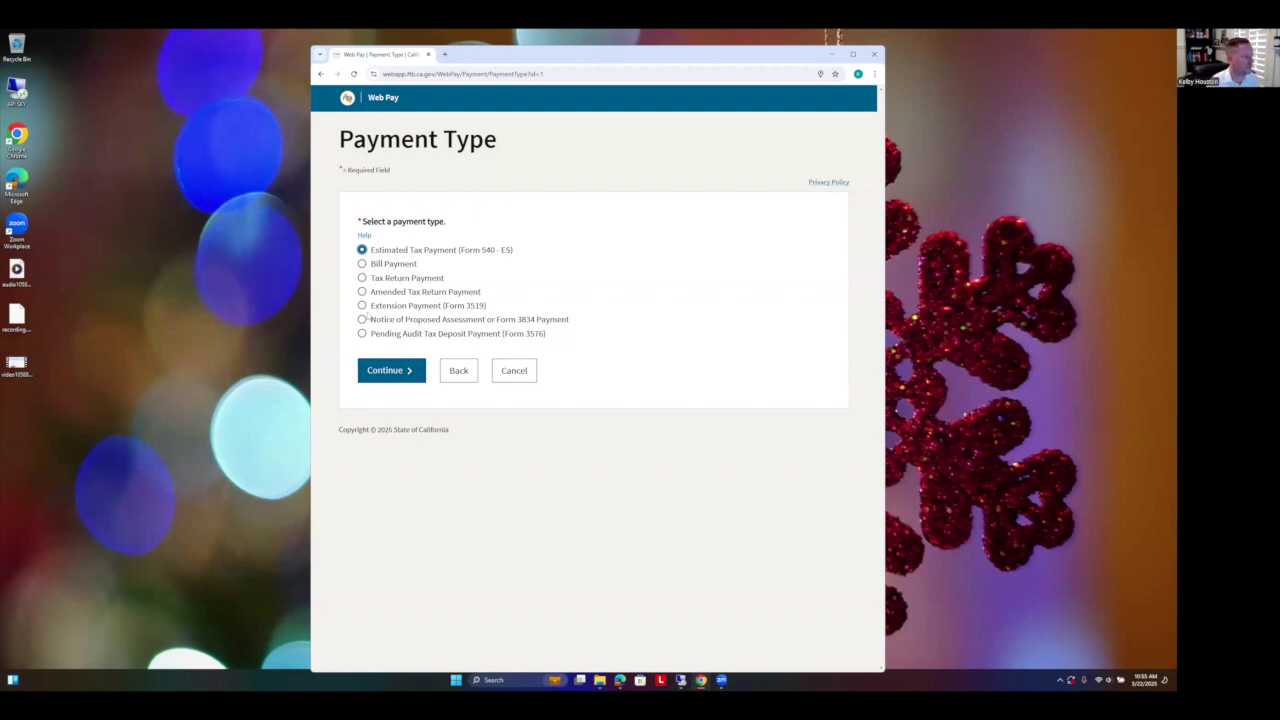
{"action": "left_click", "coordinate": [364, 308]}
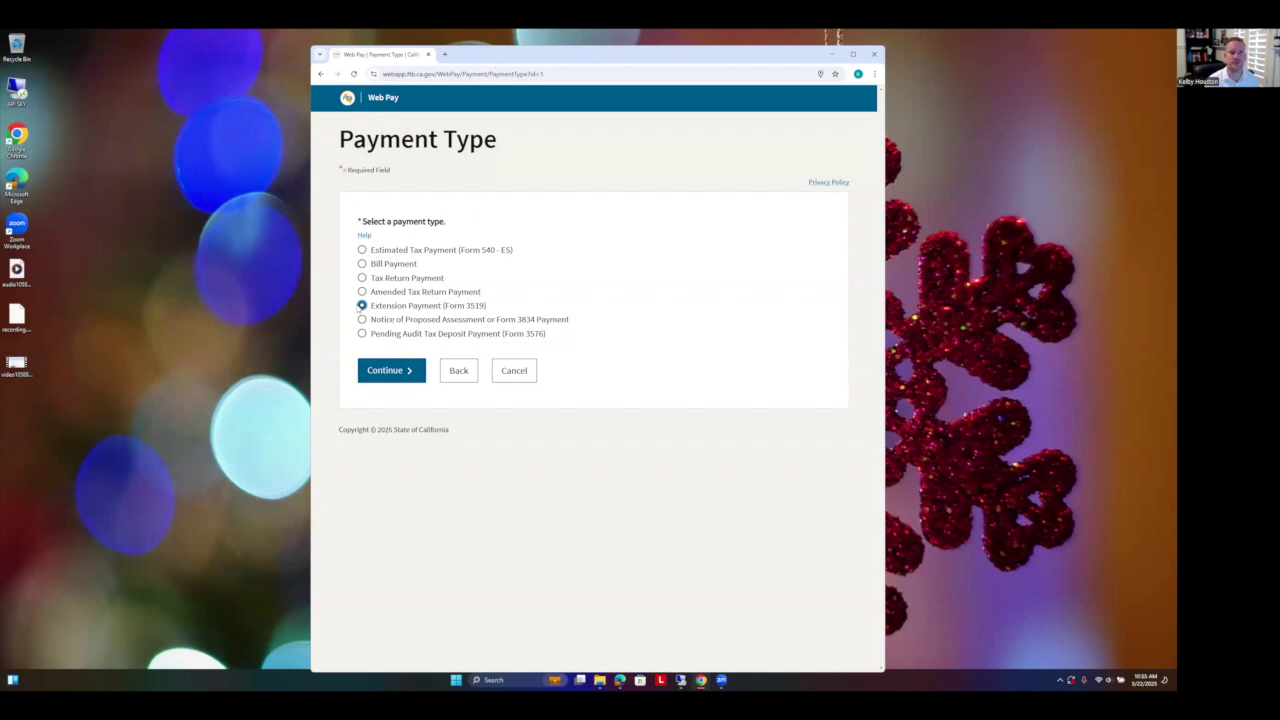
{"action": "left_click", "coordinate": [362, 250]}
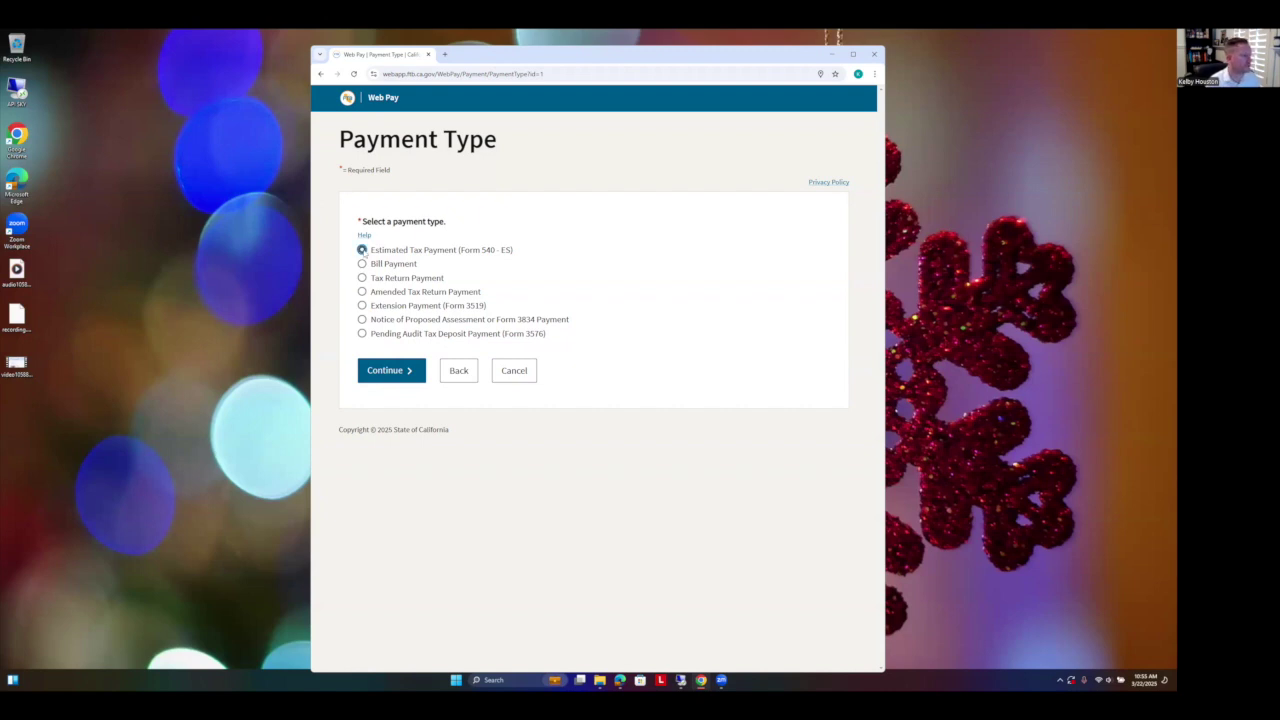
{"action": "left_click", "coordinate": [853, 54]}
{"action": "left_click", "coordinate": [366, 357]}
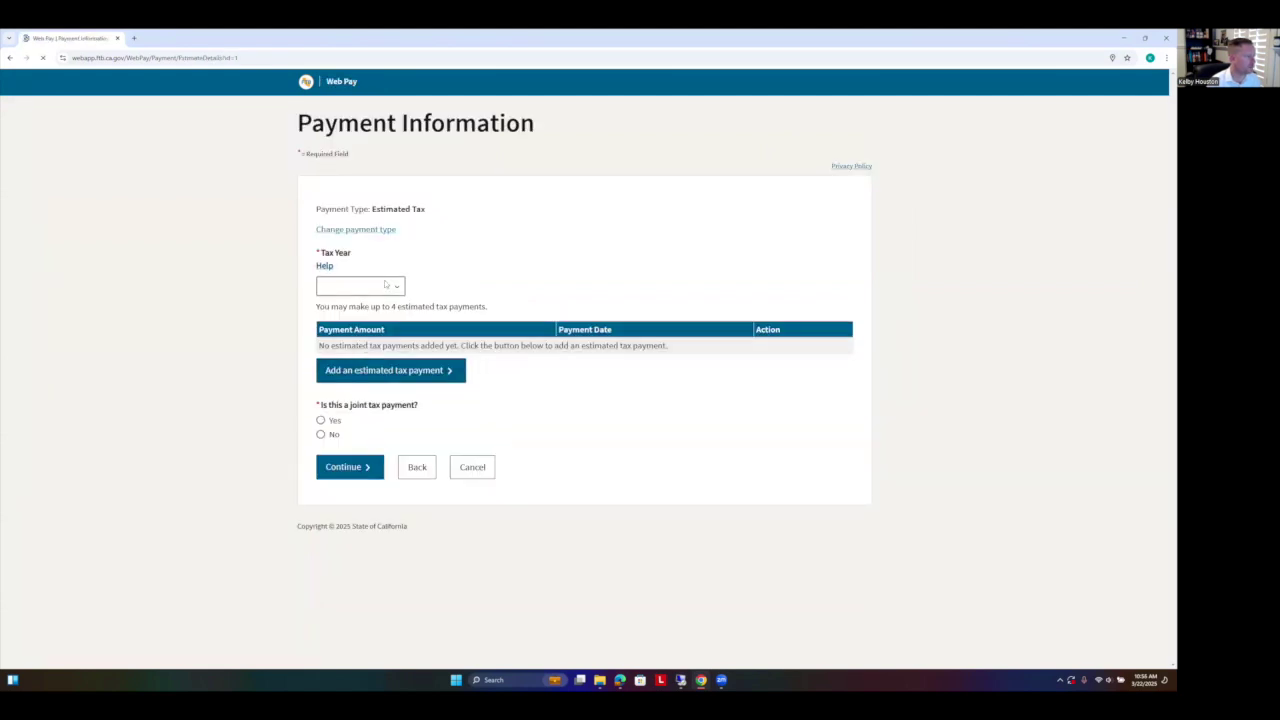
Step: Select 2025 from the Tax Year dropdown
{"action": "left_click", "coordinate": [387, 289]}
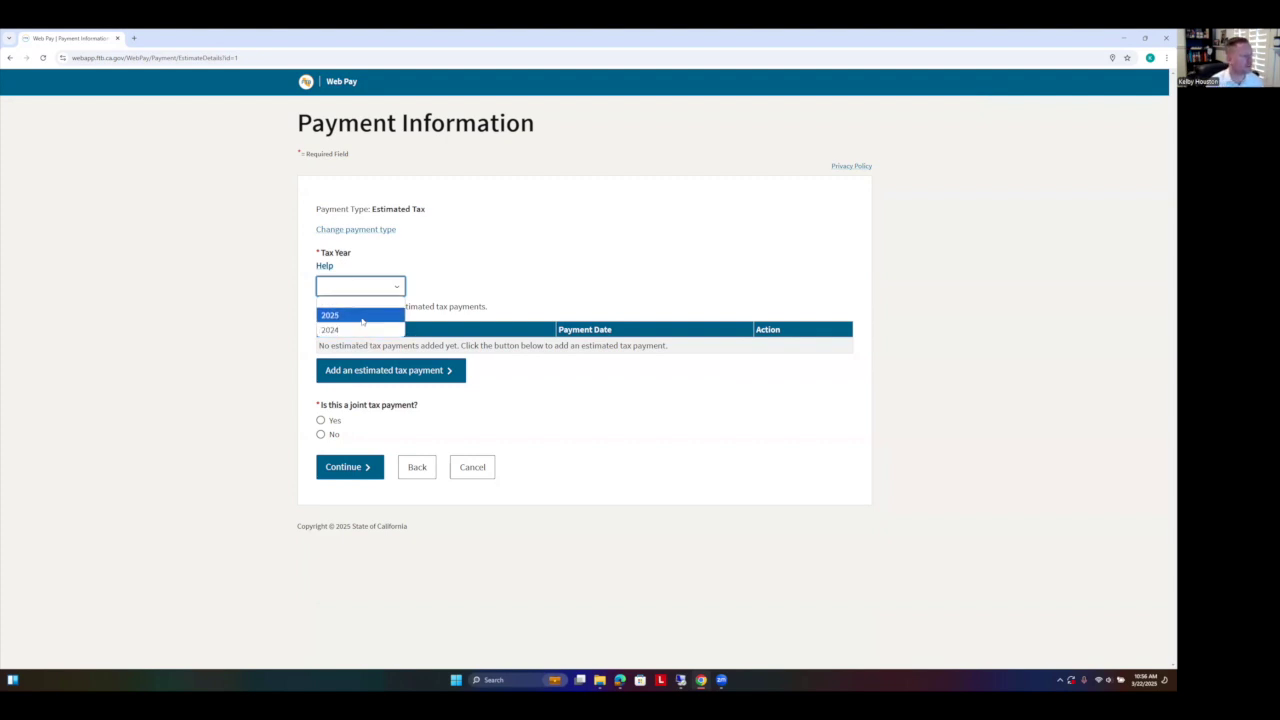
{"action": "left_click", "coordinate": [362, 320]}
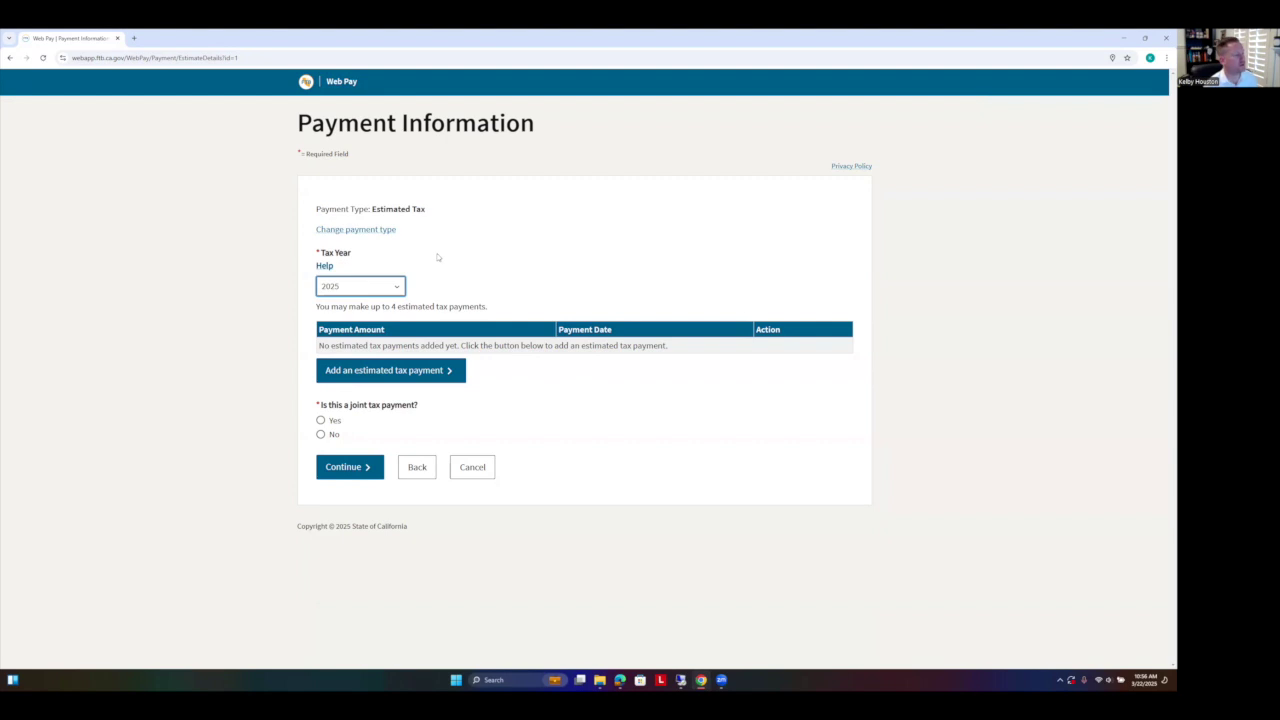
Step: Add a $1 estimated payment dated April 15, 2025
{"action": "left_click", "coordinate": [424, 377]}
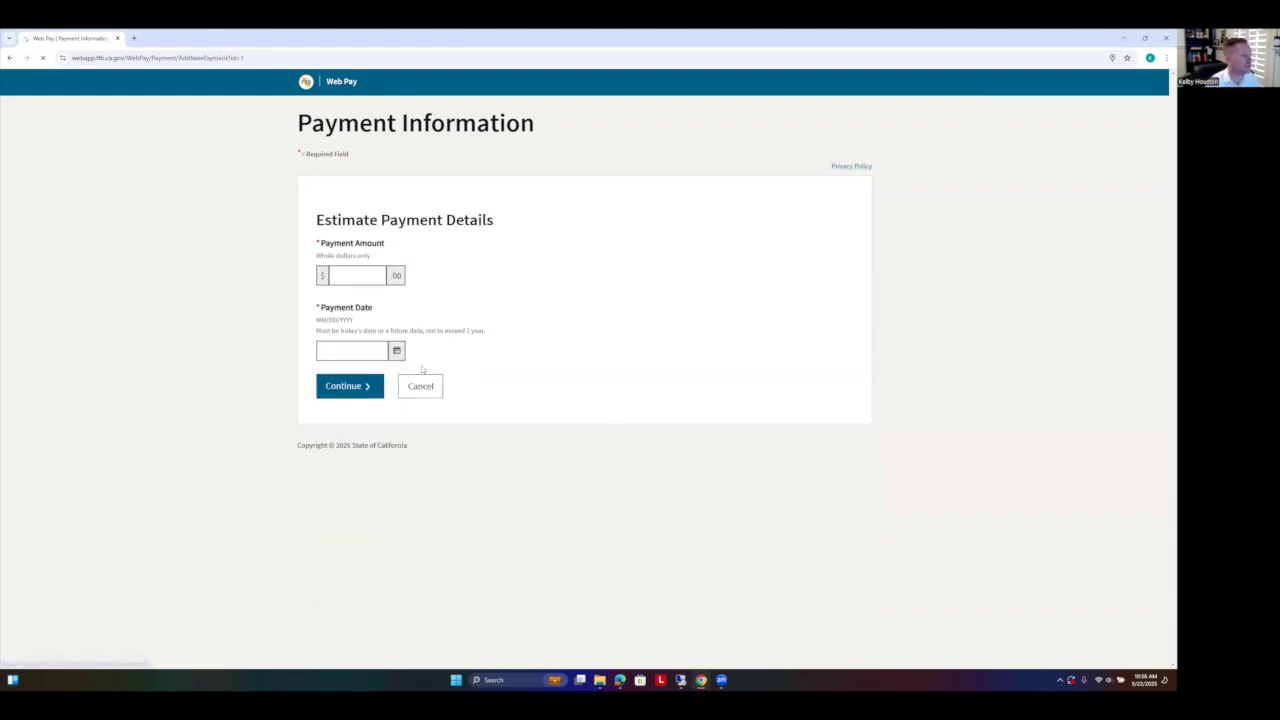
{"action": "left_click", "coordinate": [371, 275]}
{"action": "type", "text": "1"}
{"action": "left_click", "coordinate": [396, 350]}
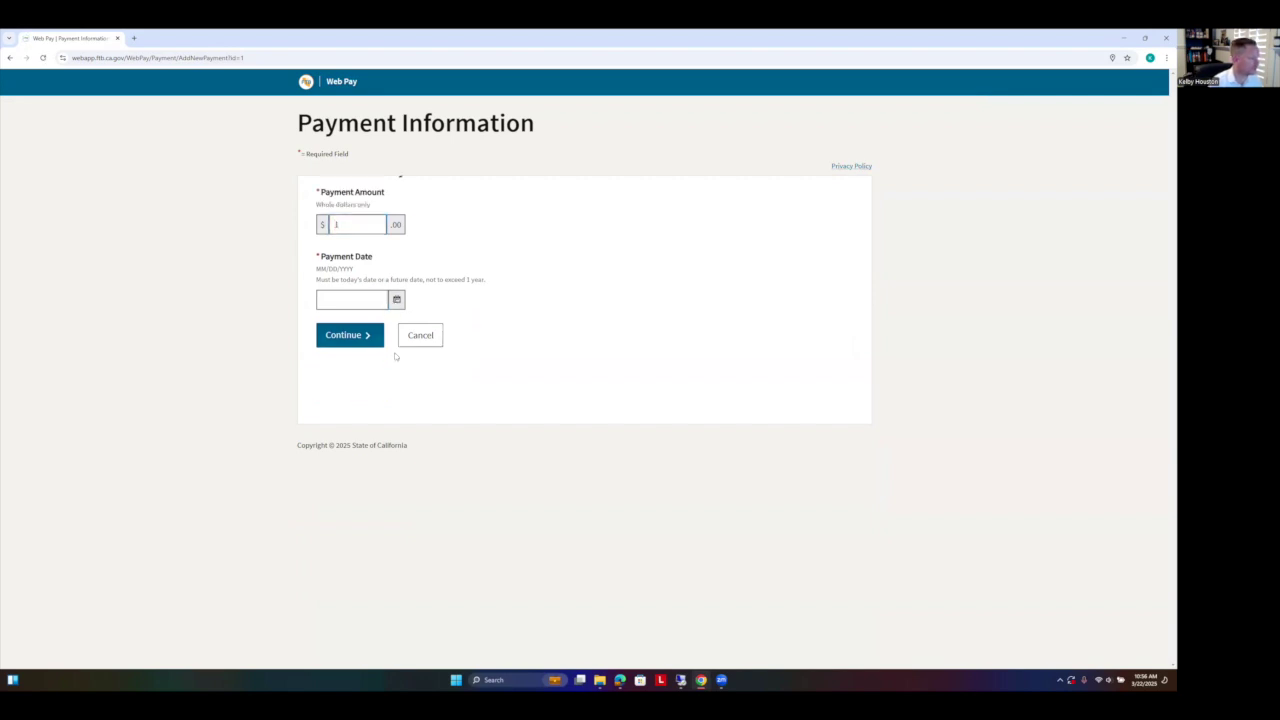
{"action": "left_click", "coordinate": [438, 317]}
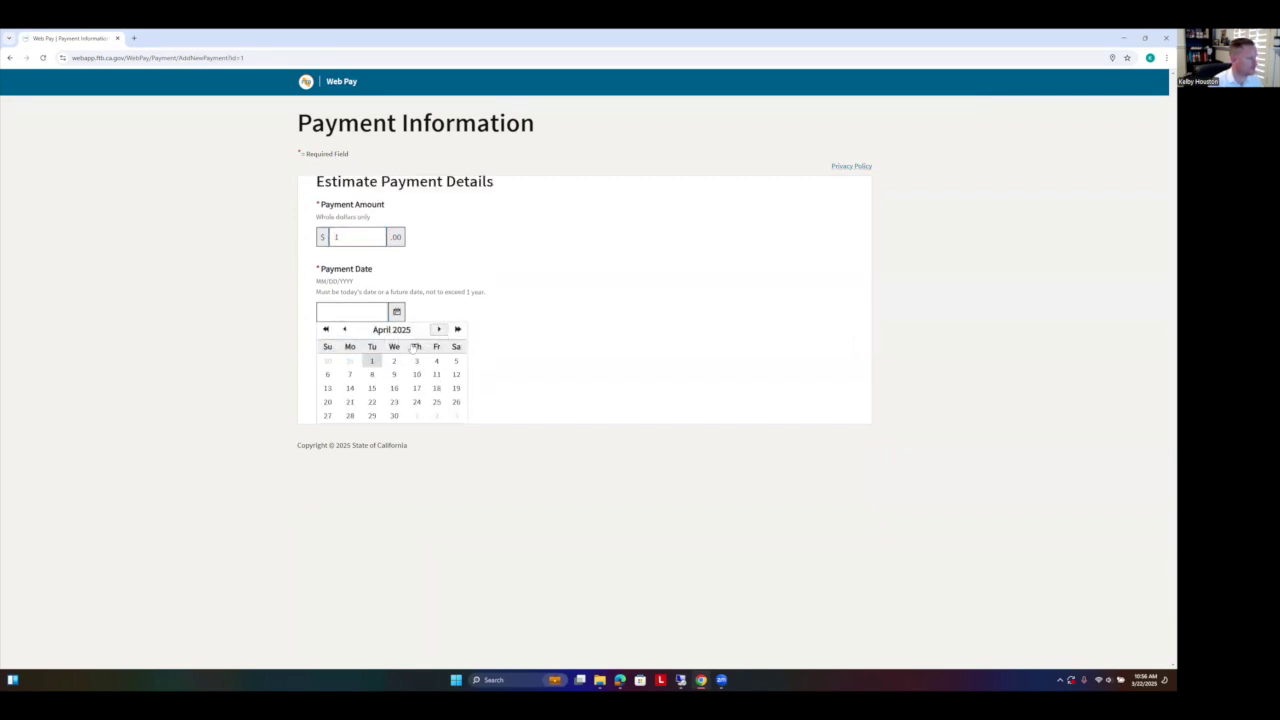
{"action": "left_click", "coordinate": [372, 388]}
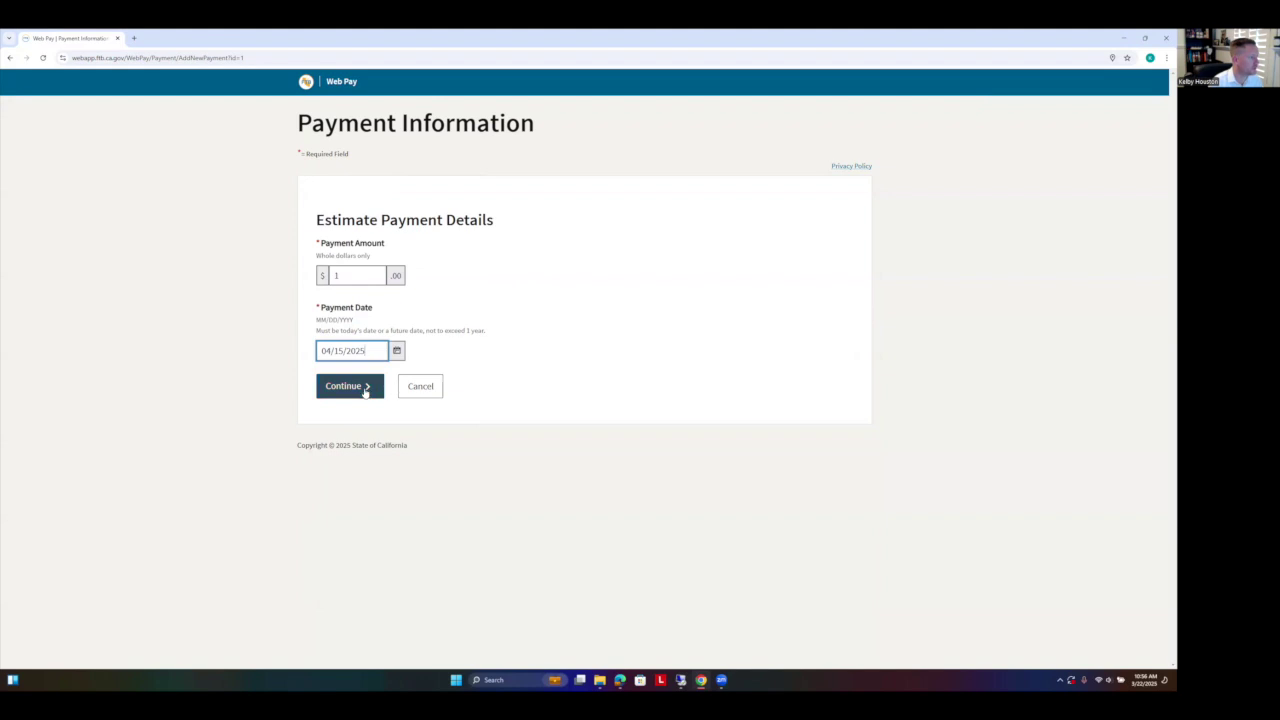
{"action": "left_click", "coordinate": [364, 388]}
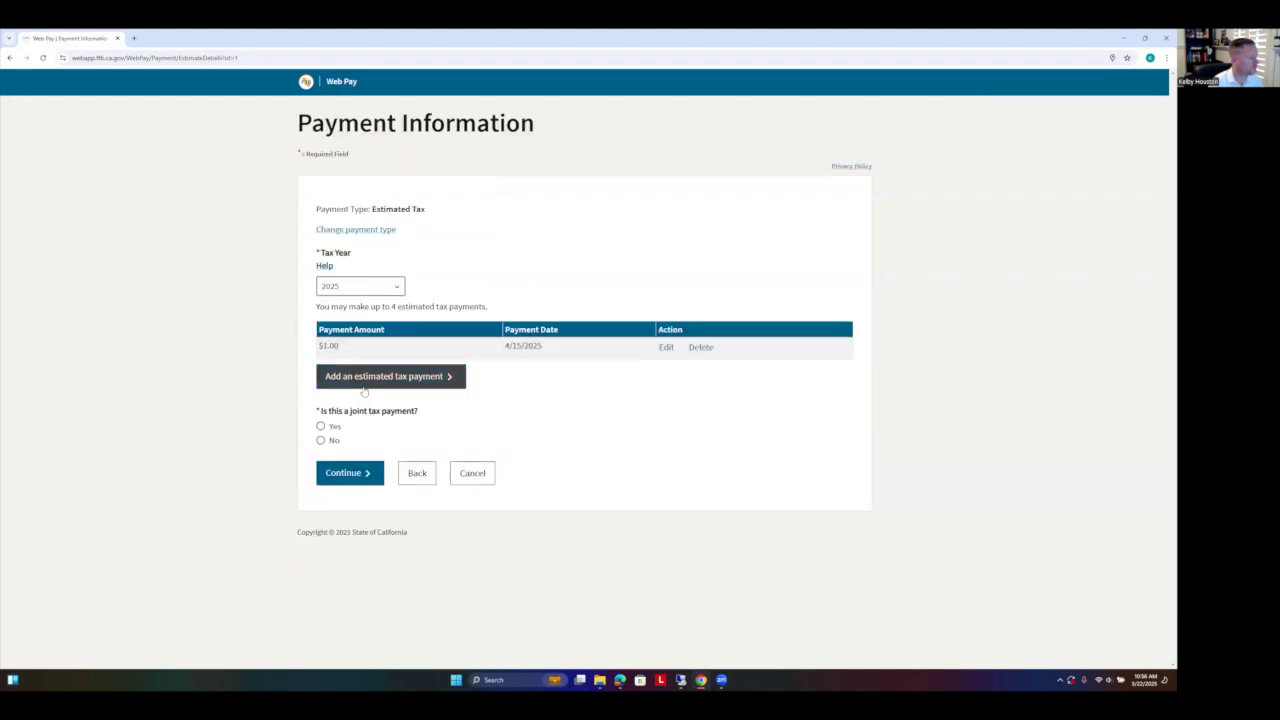
Step: Add a second estimated payment of $2 dated June 16, 2025
{"action": "left_click", "coordinate": [363, 380]}
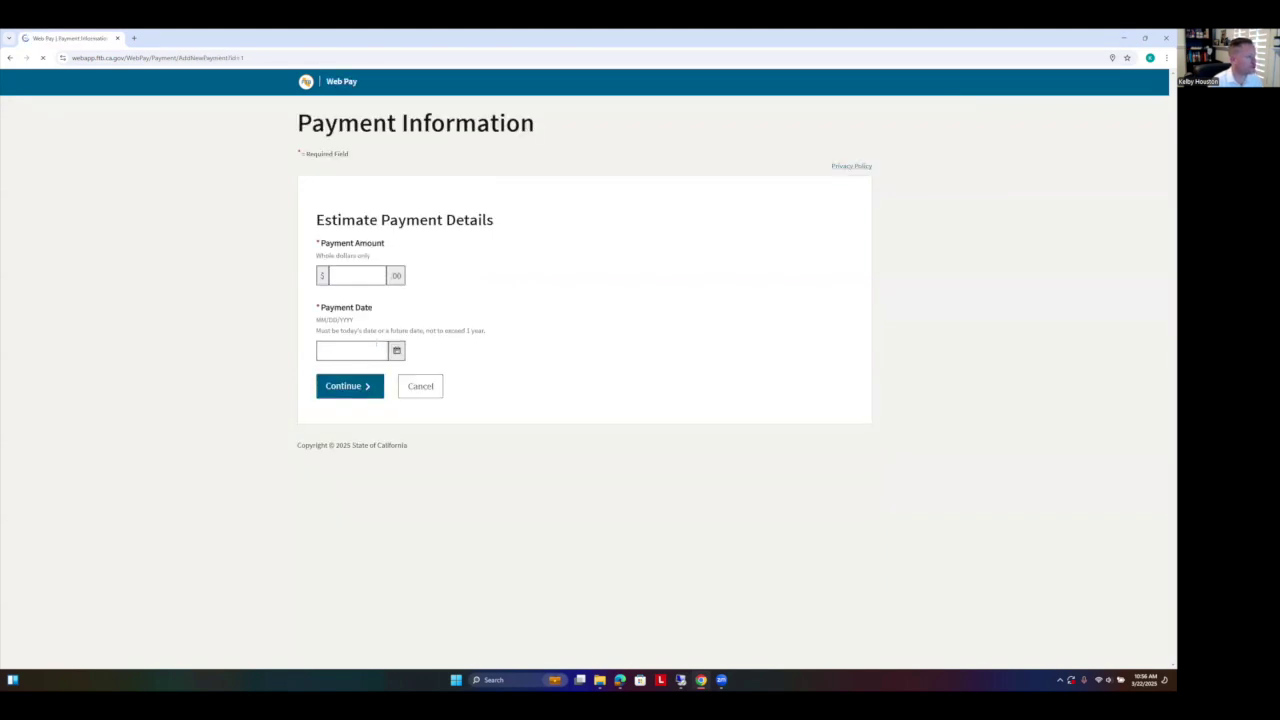
{"action": "left_click", "coordinate": [396, 350]}
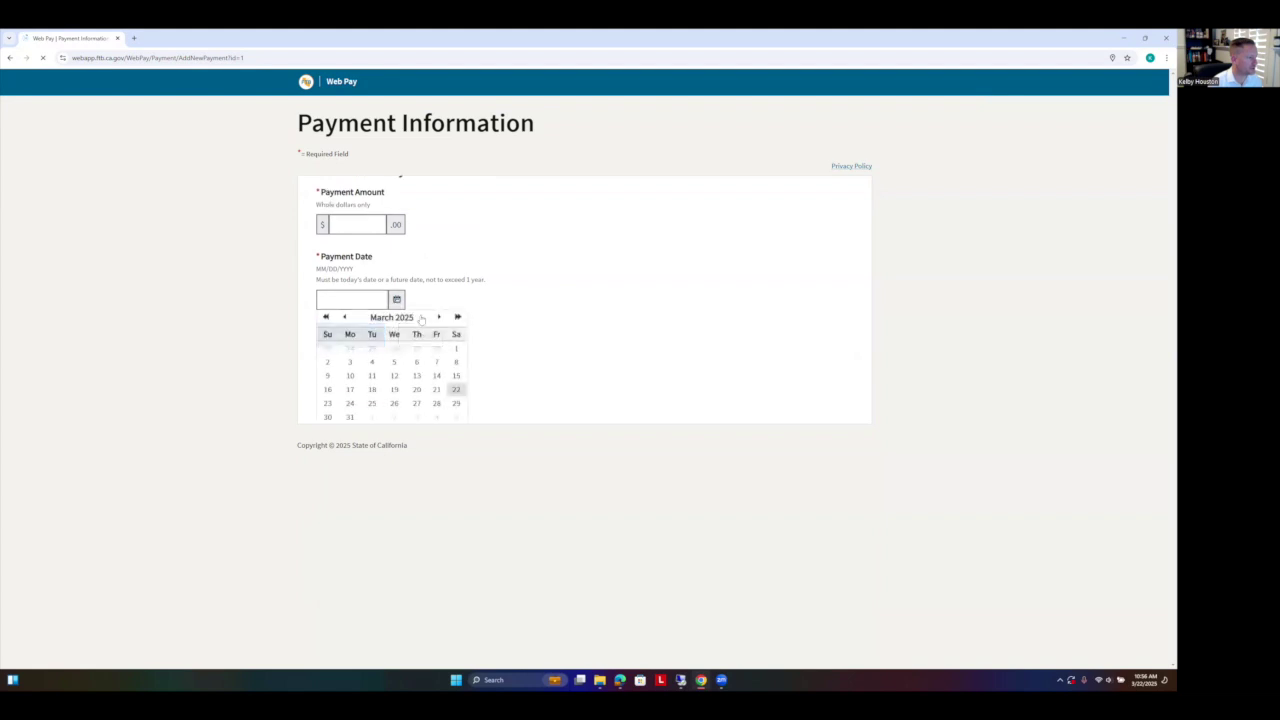
{"action": "left_click", "coordinate": [440, 318]}
{"action": "left_click", "coordinate": [441, 319]}
{"action": "left_click", "coordinate": [396, 350]}
{"action": "left_click", "coordinate": [438, 318]}
{"action": "left_click", "coordinate": [438, 330]}
{"action": "left_click", "coordinate": [438, 330]}
{"action": "left_click", "coordinate": [350, 388]}
{"action": "left_click", "coordinate": [369, 279]}
{"action": "type", "text": "2"}
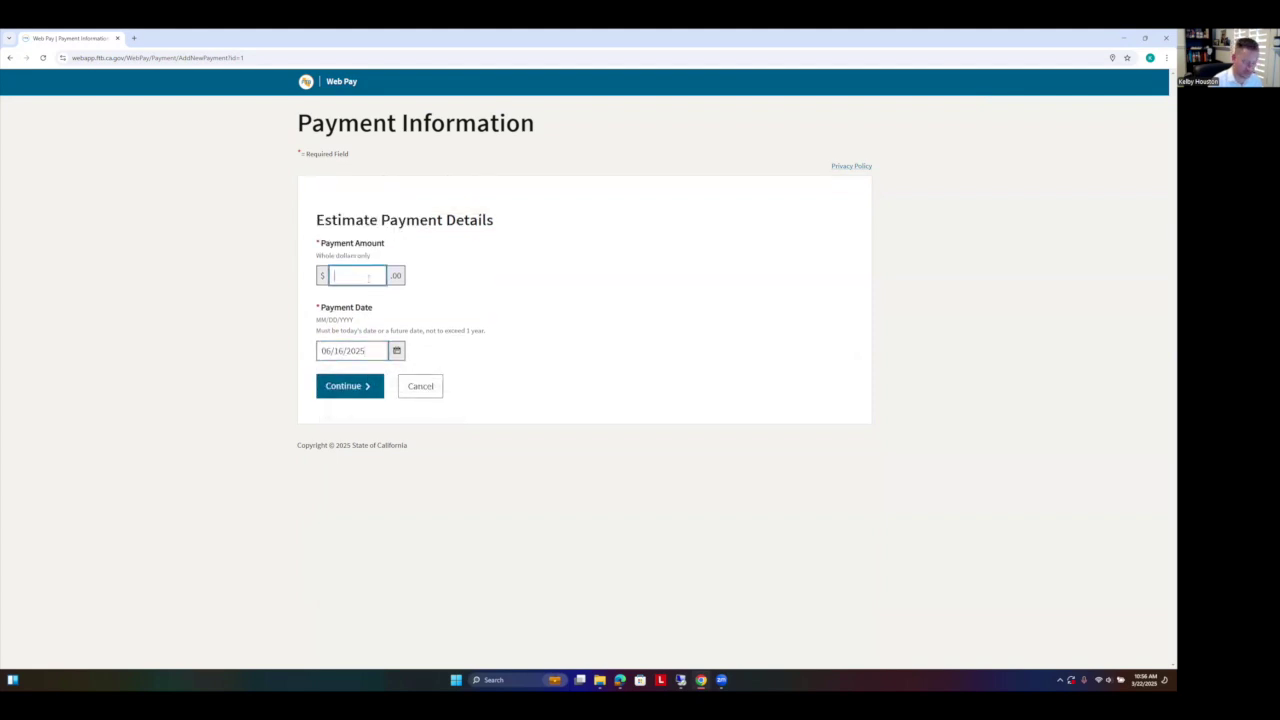
{"action": "left_click", "coordinate": [365, 389]}
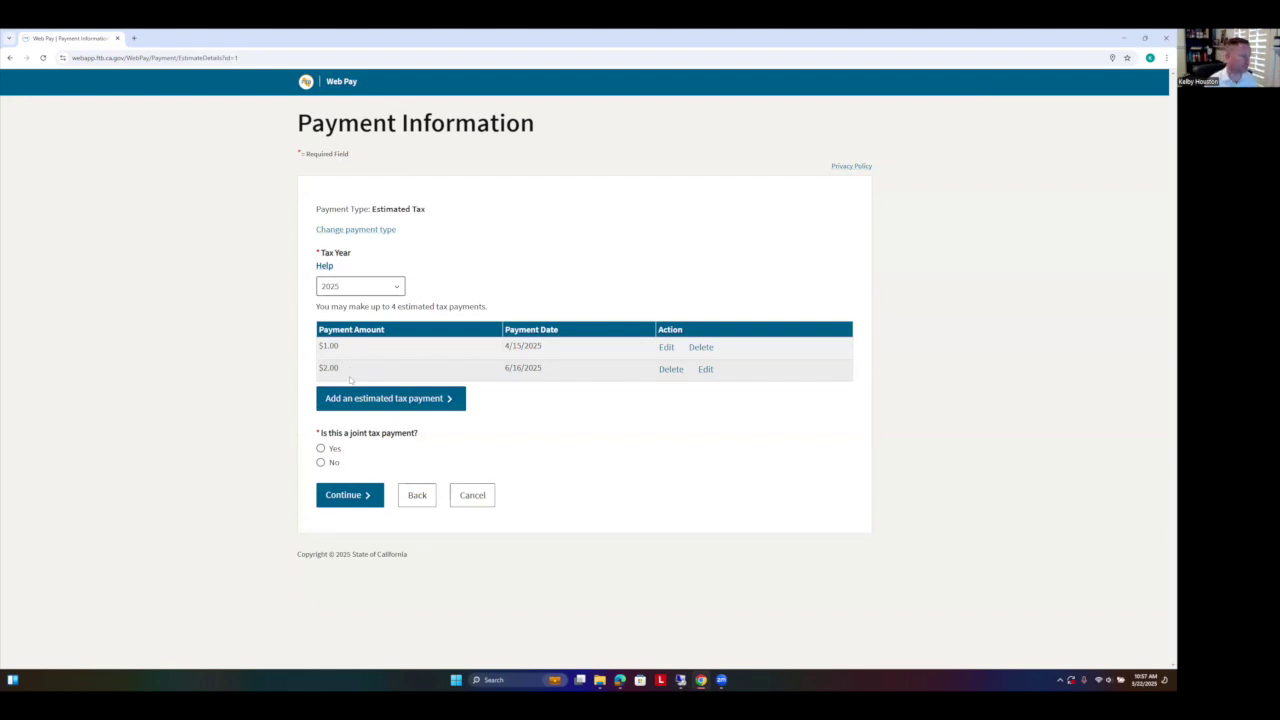
Step: Answer No to the joint payment question and continue to Review Your Request
{"action": "left_click", "coordinate": [321, 449]}
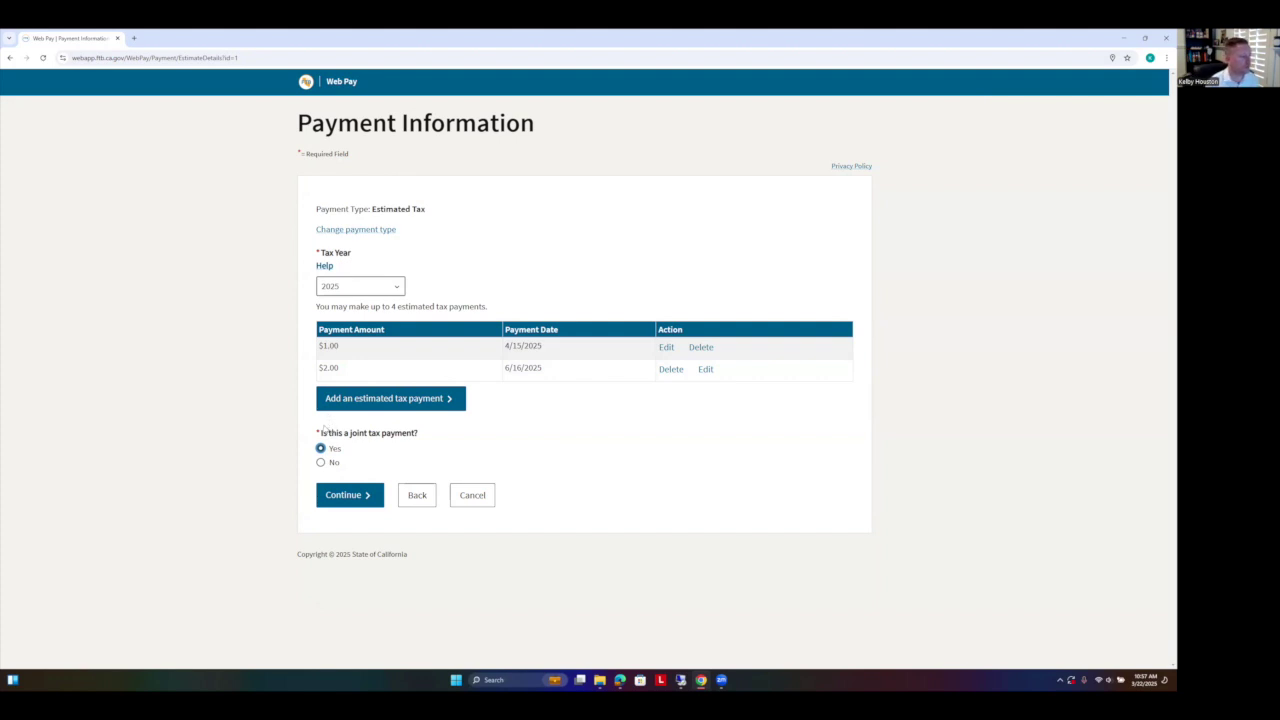
{"action": "left_click", "coordinate": [321, 463]}
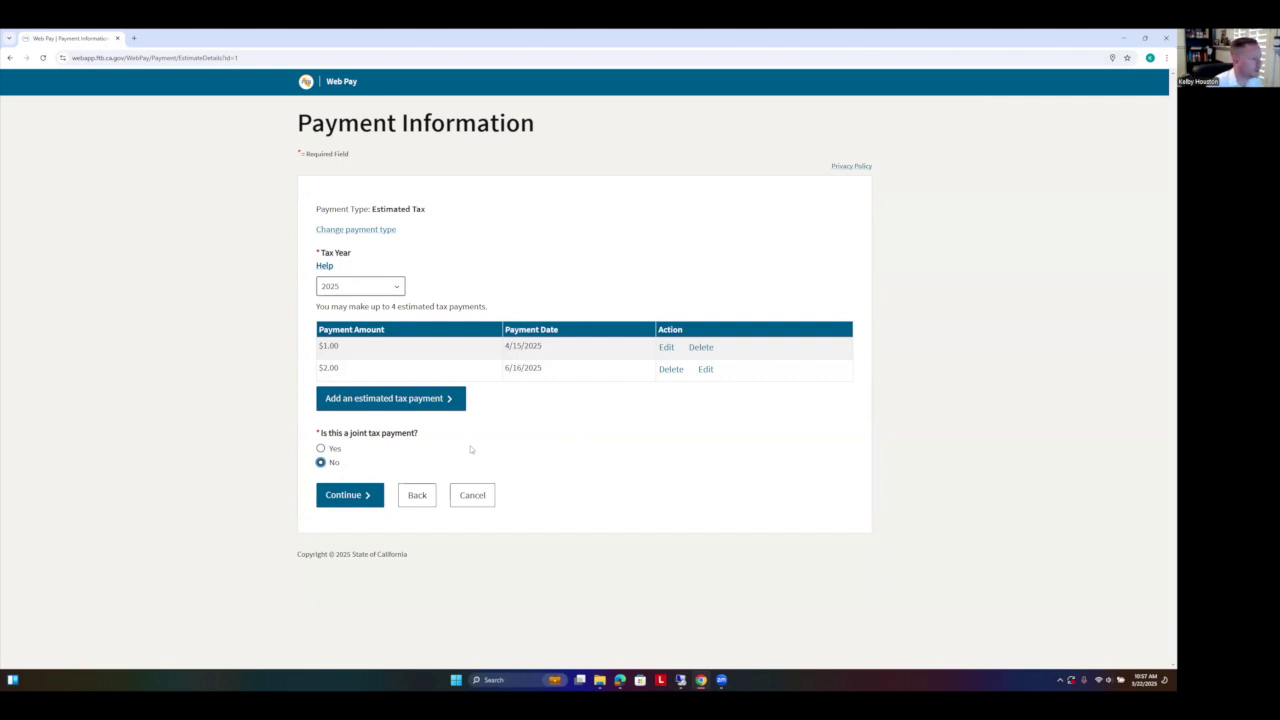
{"action": "left_click", "coordinate": [364, 497]}
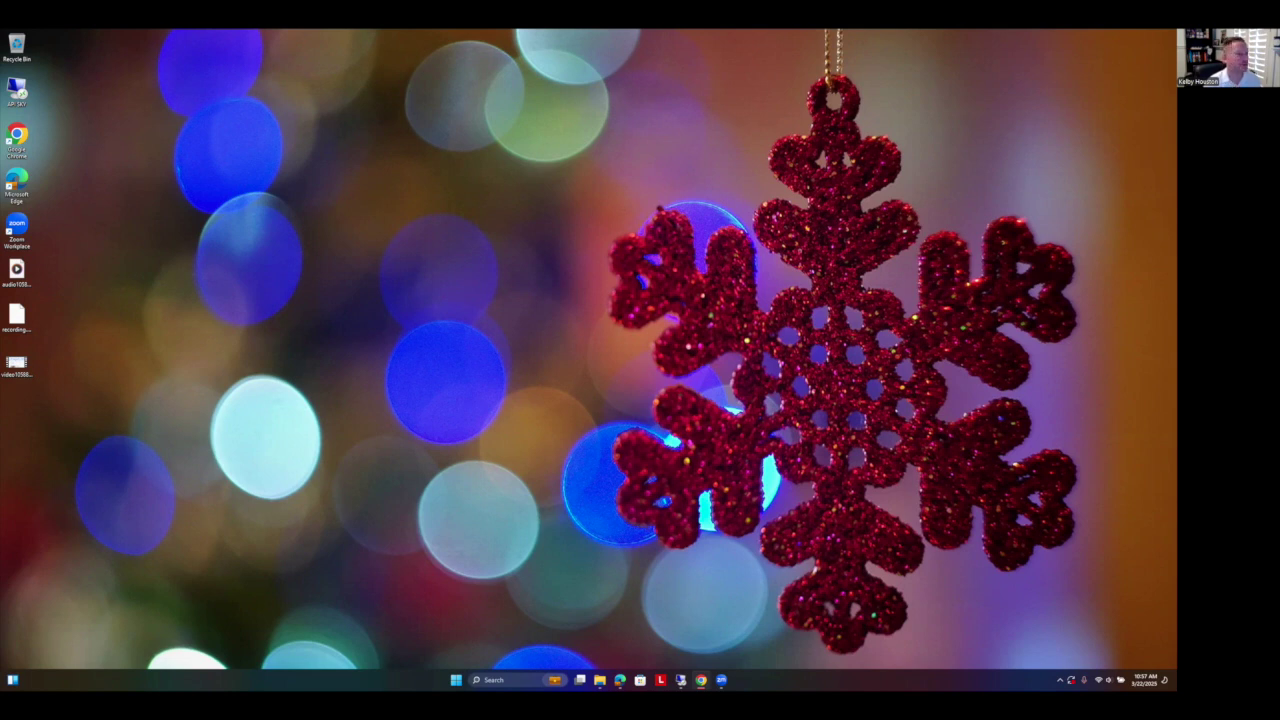
{"action": "left_click_drag", "start_coordinate": [1176, 40], "coordinate": [632, 40]}
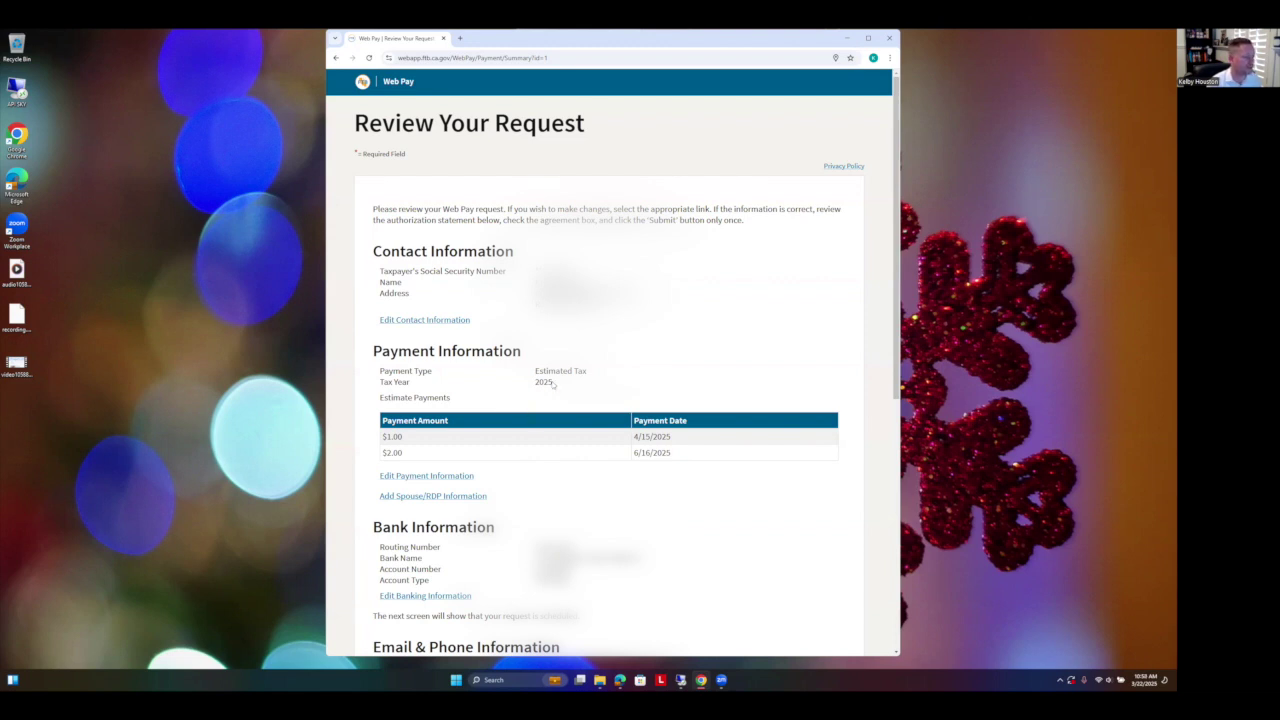
Step: Enter the confirmation e-mail address, re-enter it, and fill in the contact phone number
{"action": "left_click_drag", "start_coordinate": [554, 383], "coordinate": [531, 389]}
{"action": "scroll", "coordinate": [610, 360], "scroll_direction": "down", "scroll_amount": 5}
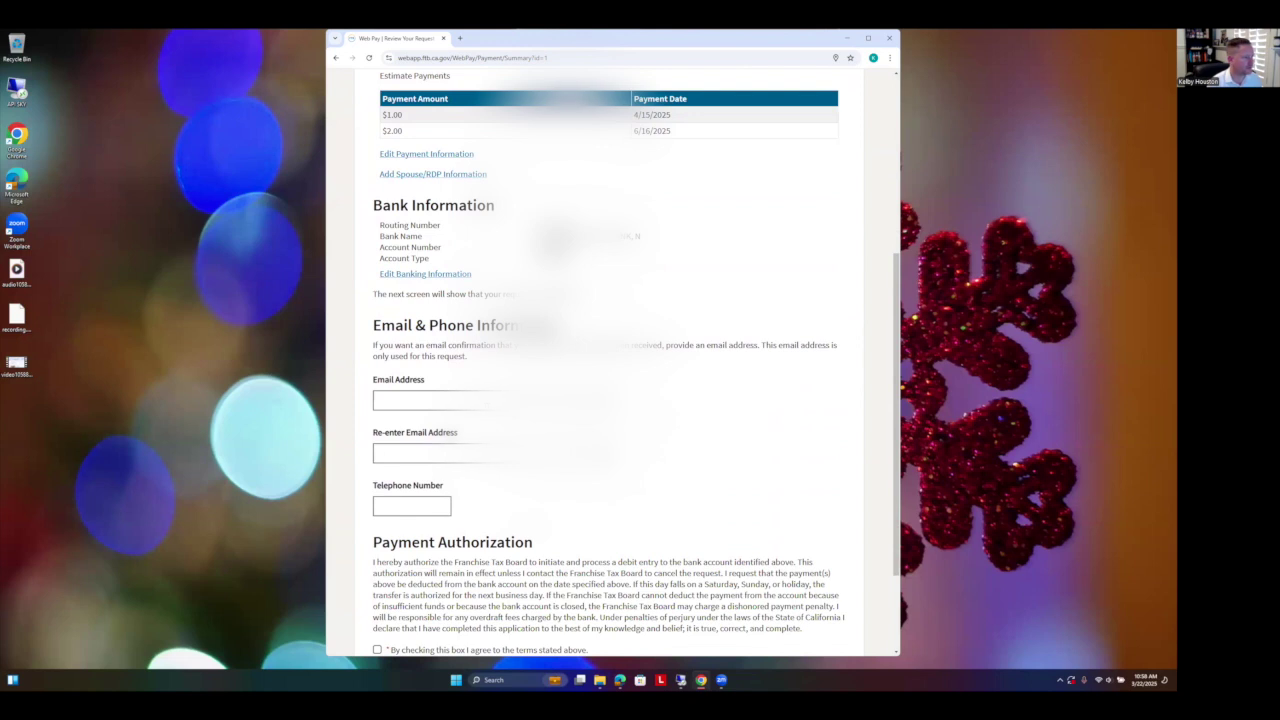
{"action": "left_click", "coordinate": [494, 400]}
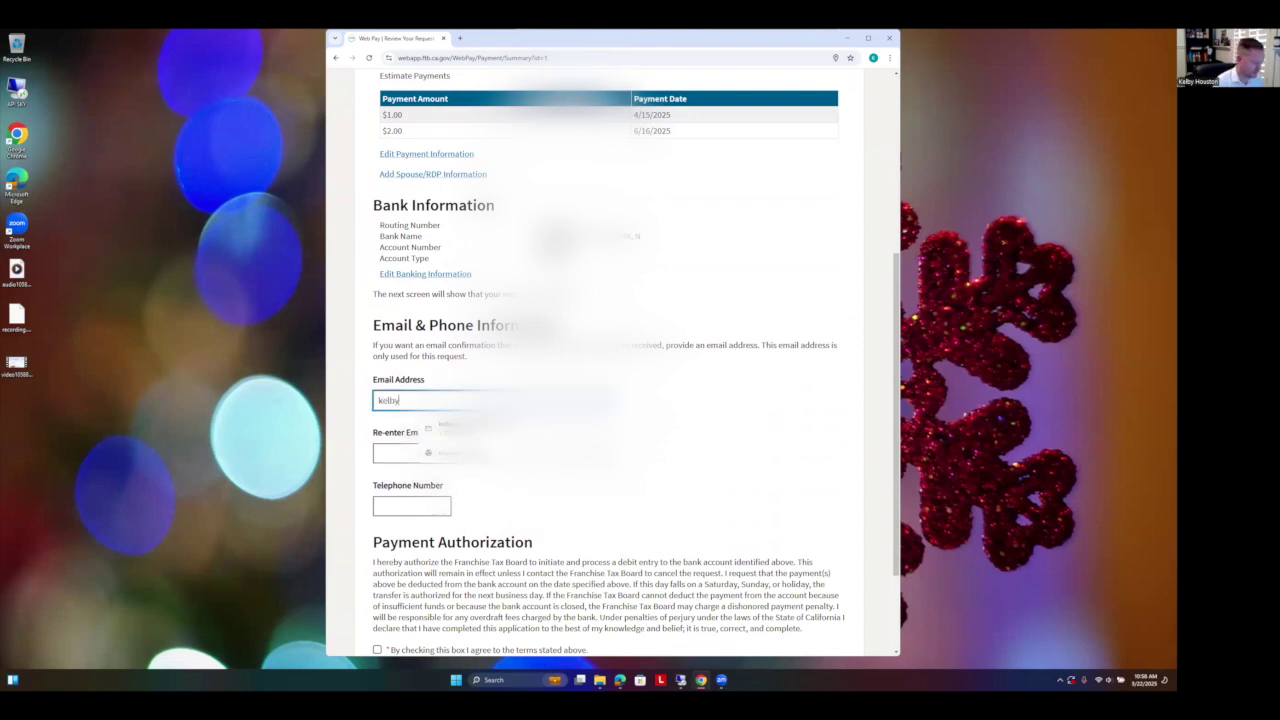
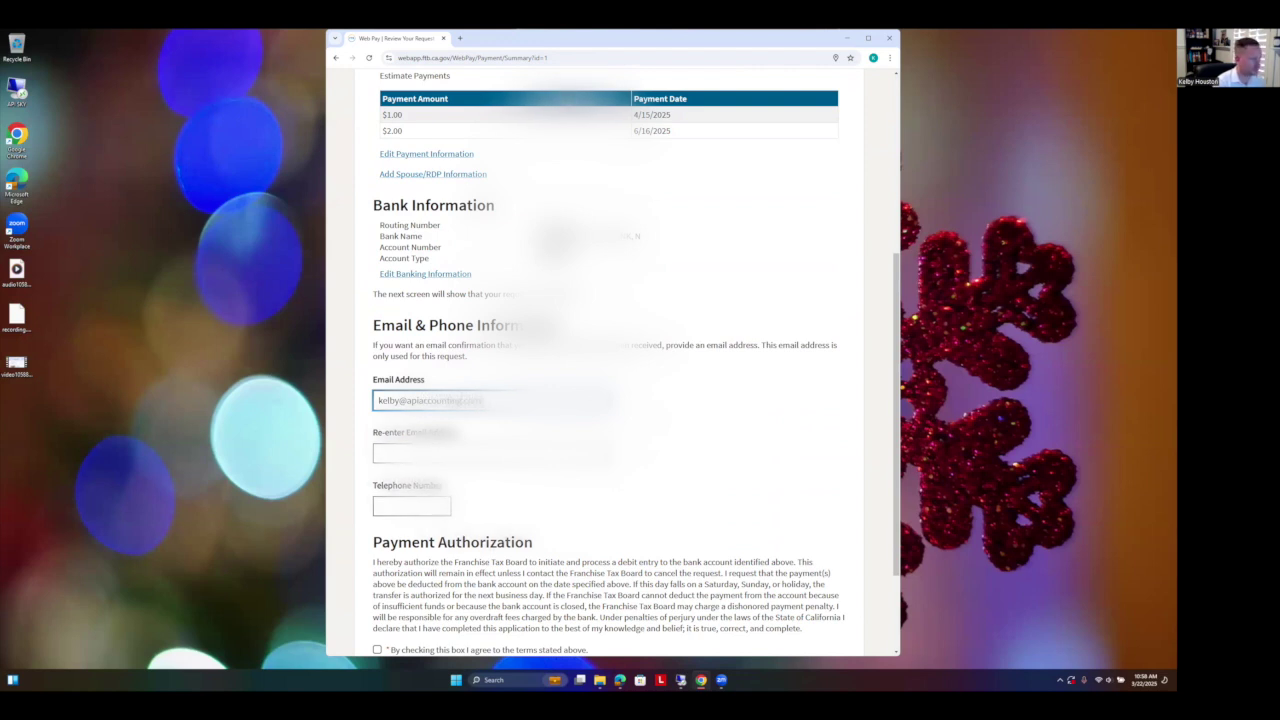
{"action": "key", "text": "Tab"}
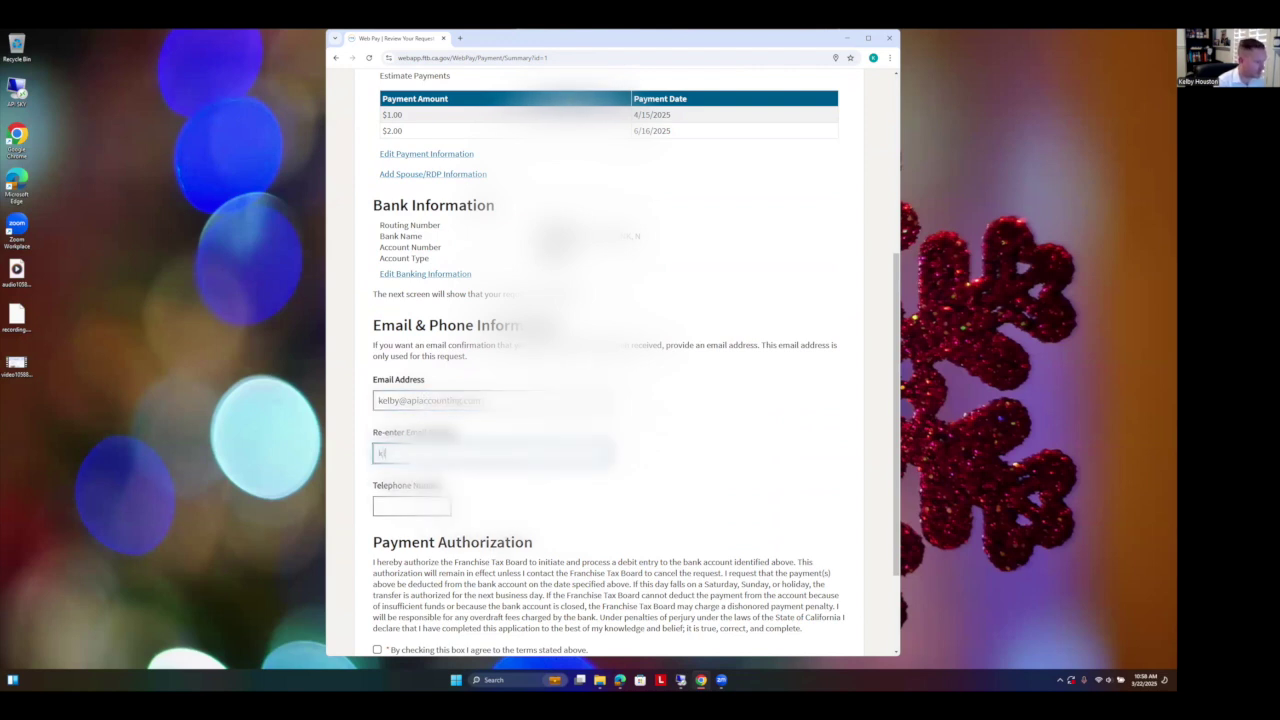
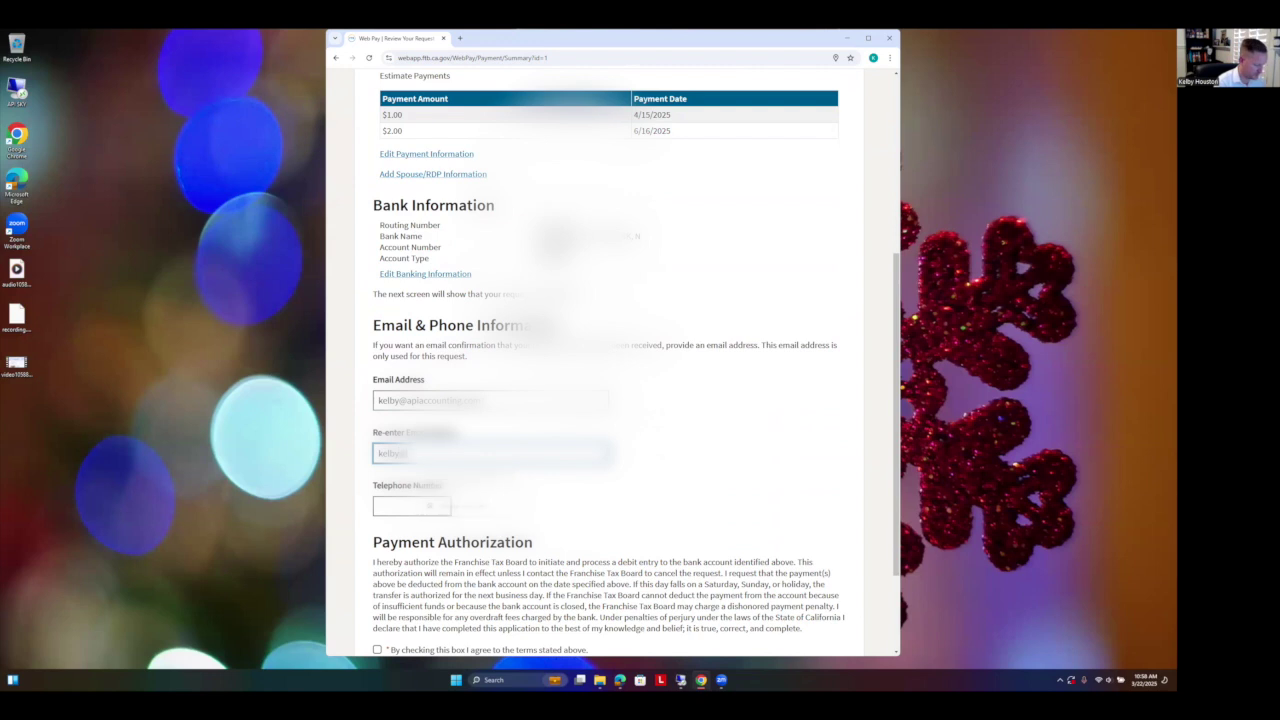
{"action": "key", "text": "Tab"}
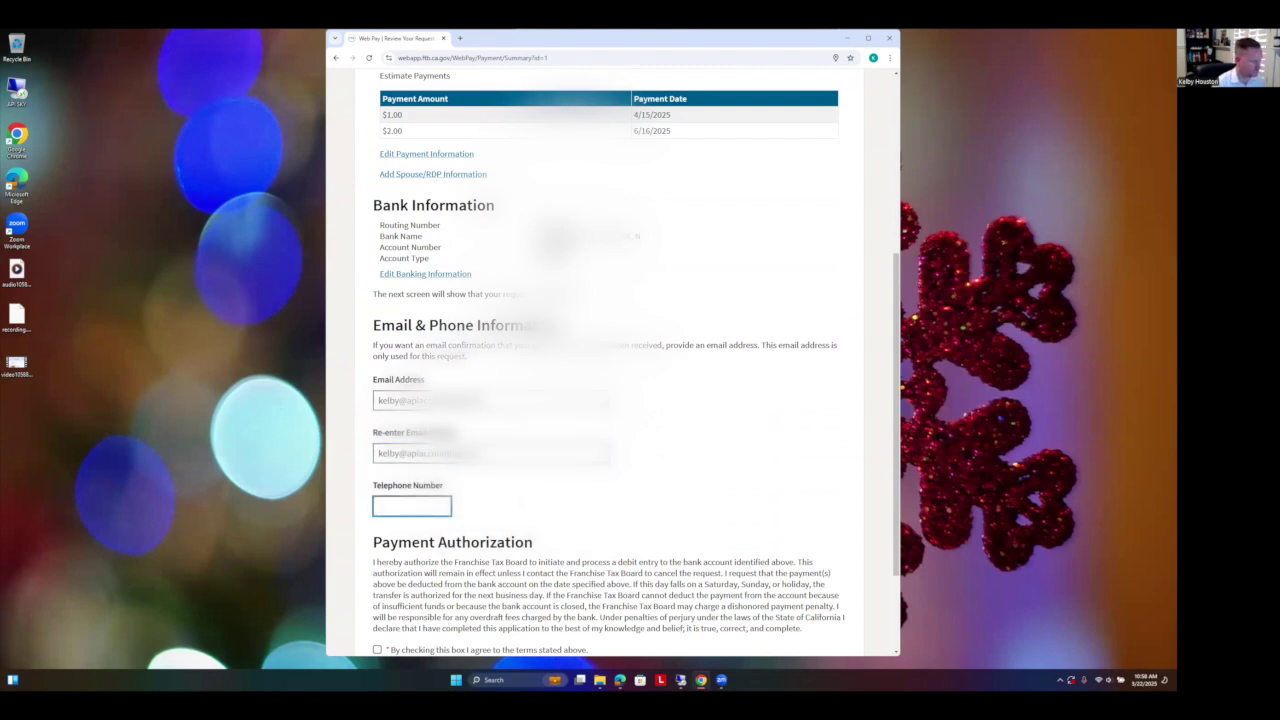
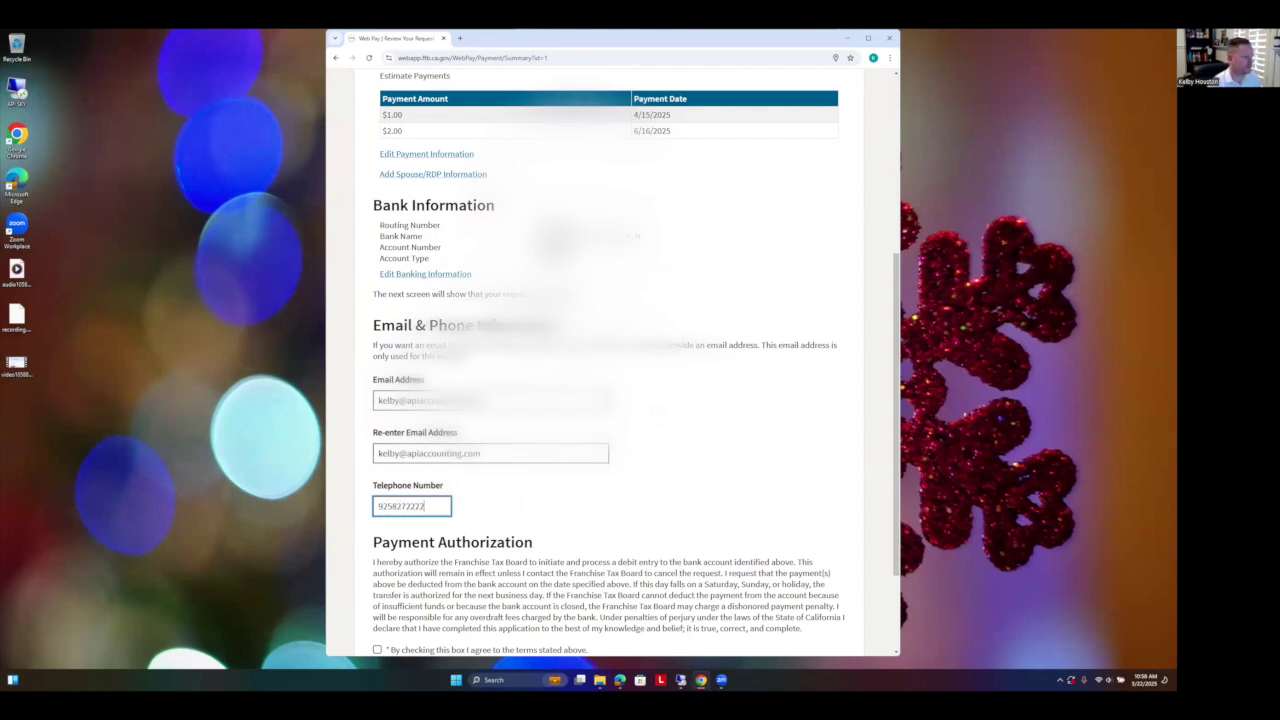
Step: Accept the payment authorization terms and submit the request
{"action": "scroll", "coordinate": [612, 360], "scroll_direction": "down", "scroll_amount": 3}
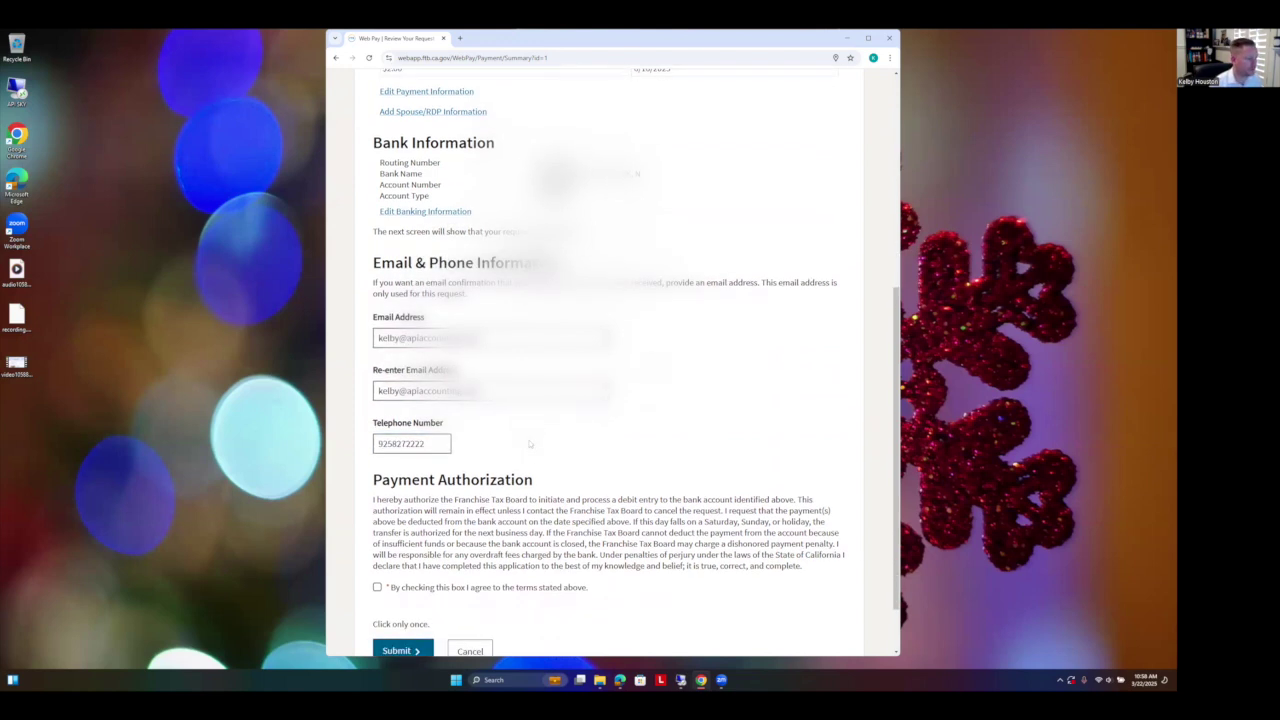
{"action": "left_click", "coordinate": [377, 517]}
{"action": "scroll", "coordinate": [661, 447], "scroll_direction": "up", "scroll_amount": 2}
{"action": "scroll", "coordinate": [661, 447], "scroll_direction": "up", "scroll_amount": 3}
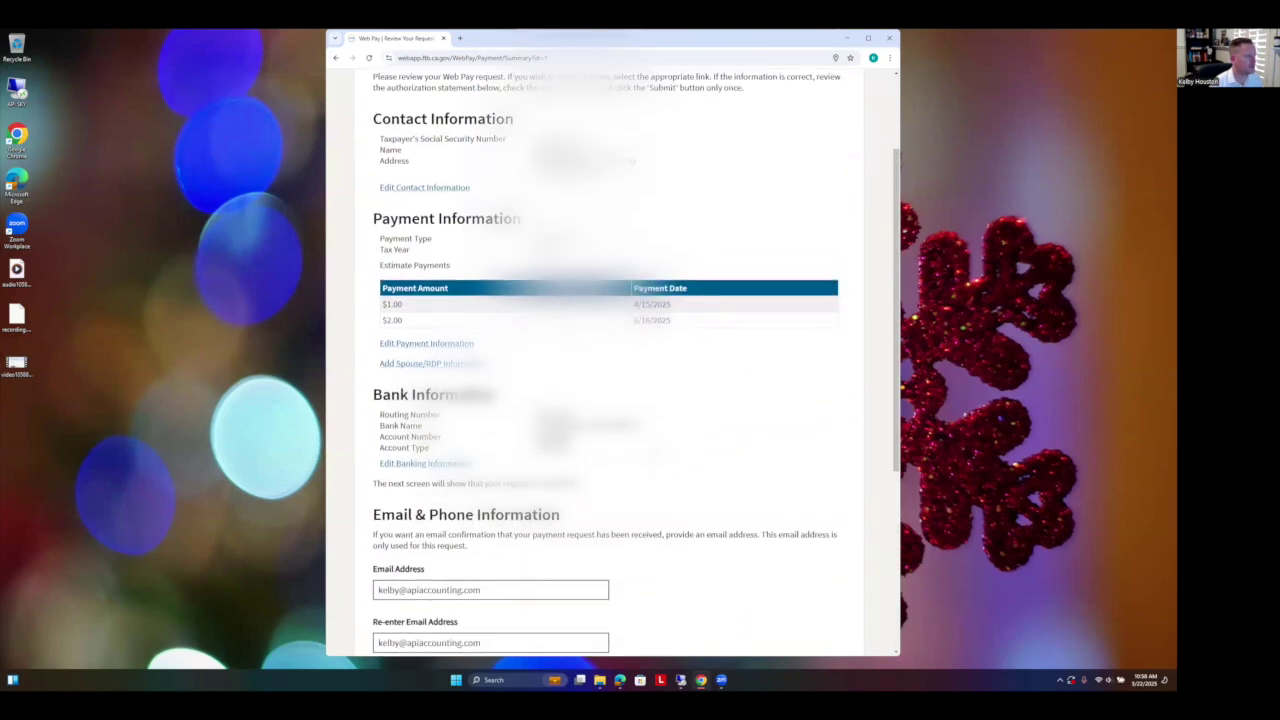
{"action": "scroll", "coordinate": [612, 366], "scroll_direction": "down", "scroll_amount": 3}
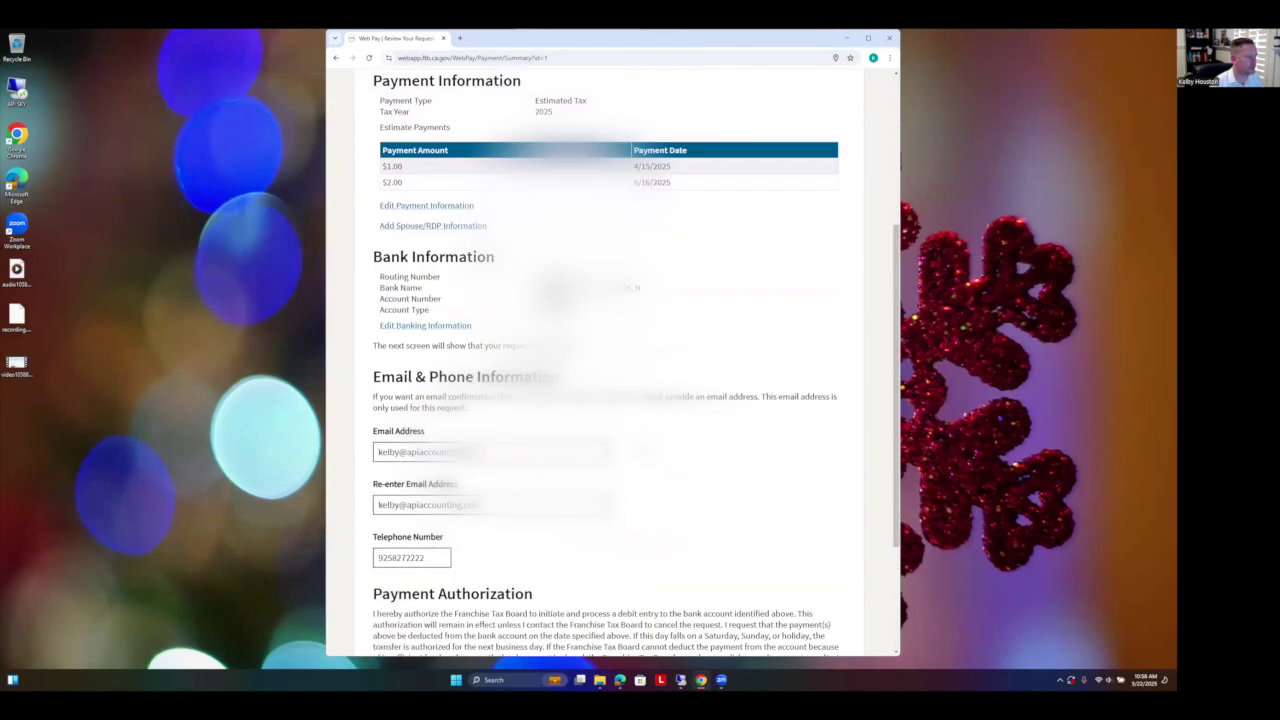
{"action": "scroll", "coordinate": [627, 367], "scroll_direction": "down", "scroll_amount": 1}
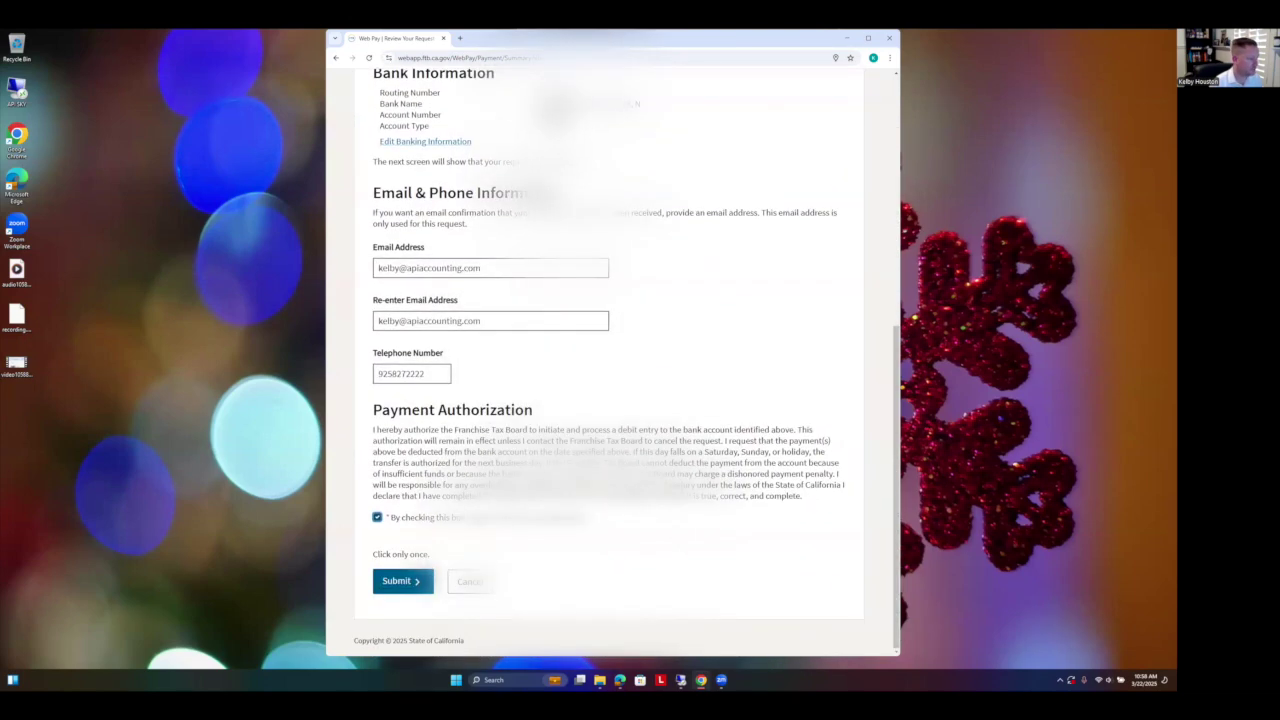
{"action": "left_click", "coordinate": [403, 581]}
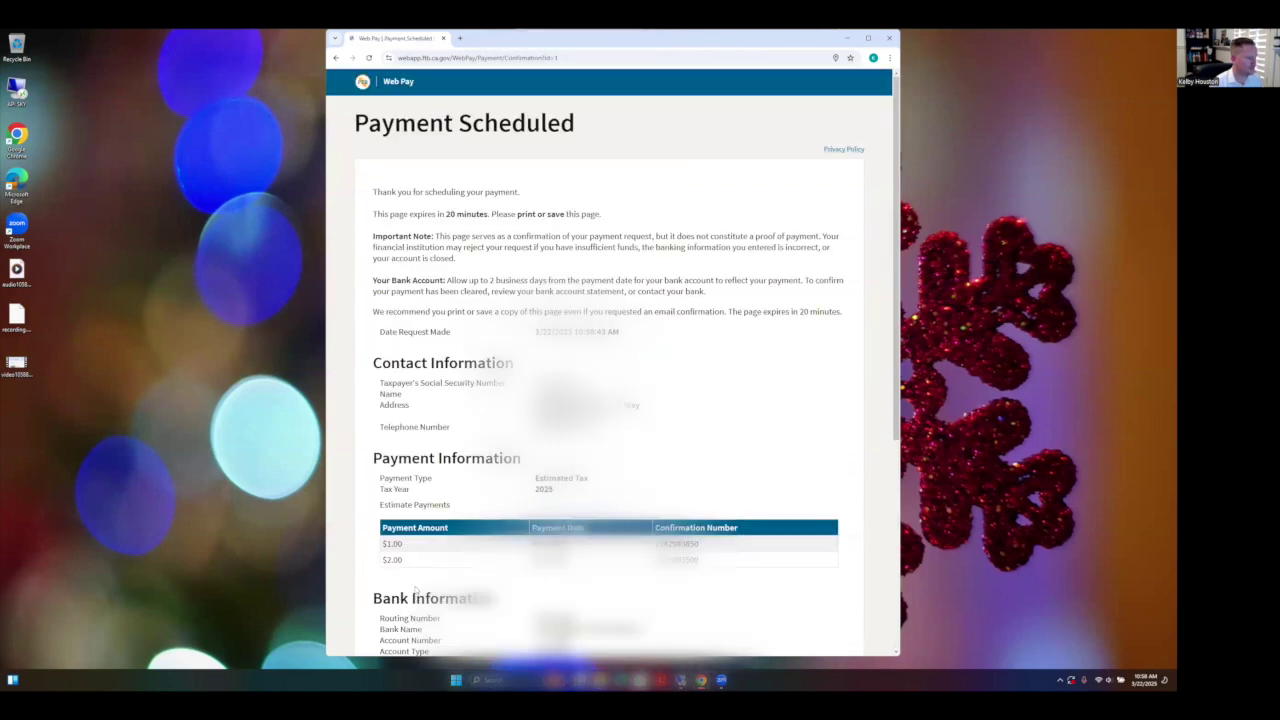
Step: Exit Web Pay from the Payment Scheduled confirmation page, ending the session
{"action": "scroll", "coordinate": [414, 585], "scroll_direction": "down", "scroll_amount": 4}
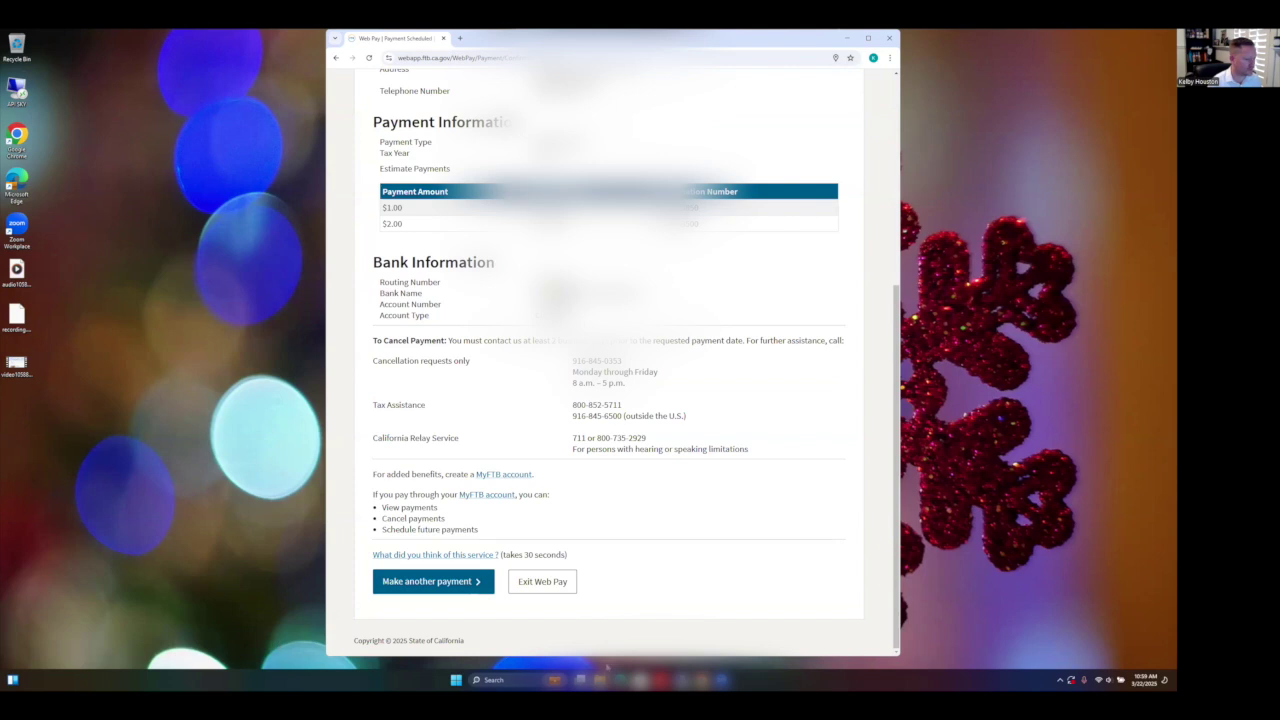
{"action": "left_click_drag", "start_coordinate": [265, 87], "coordinate": [992, 440]}
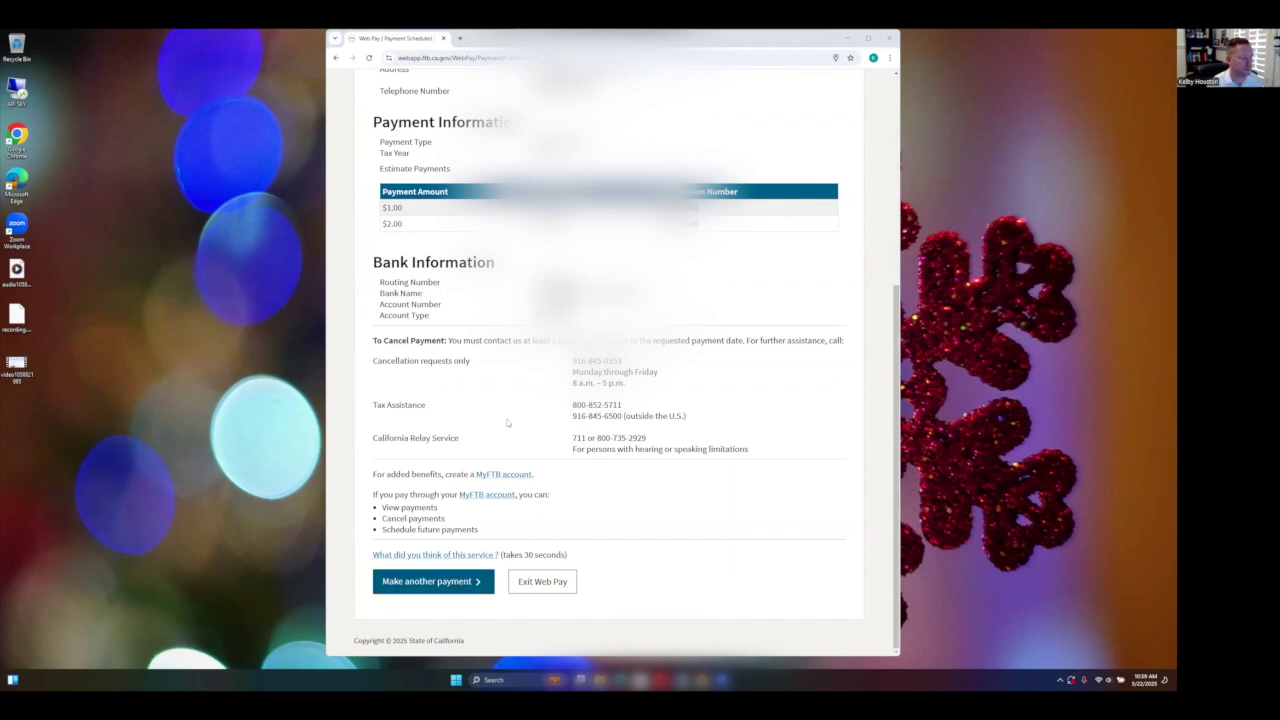
{"action": "left_click", "coordinate": [553, 586]}
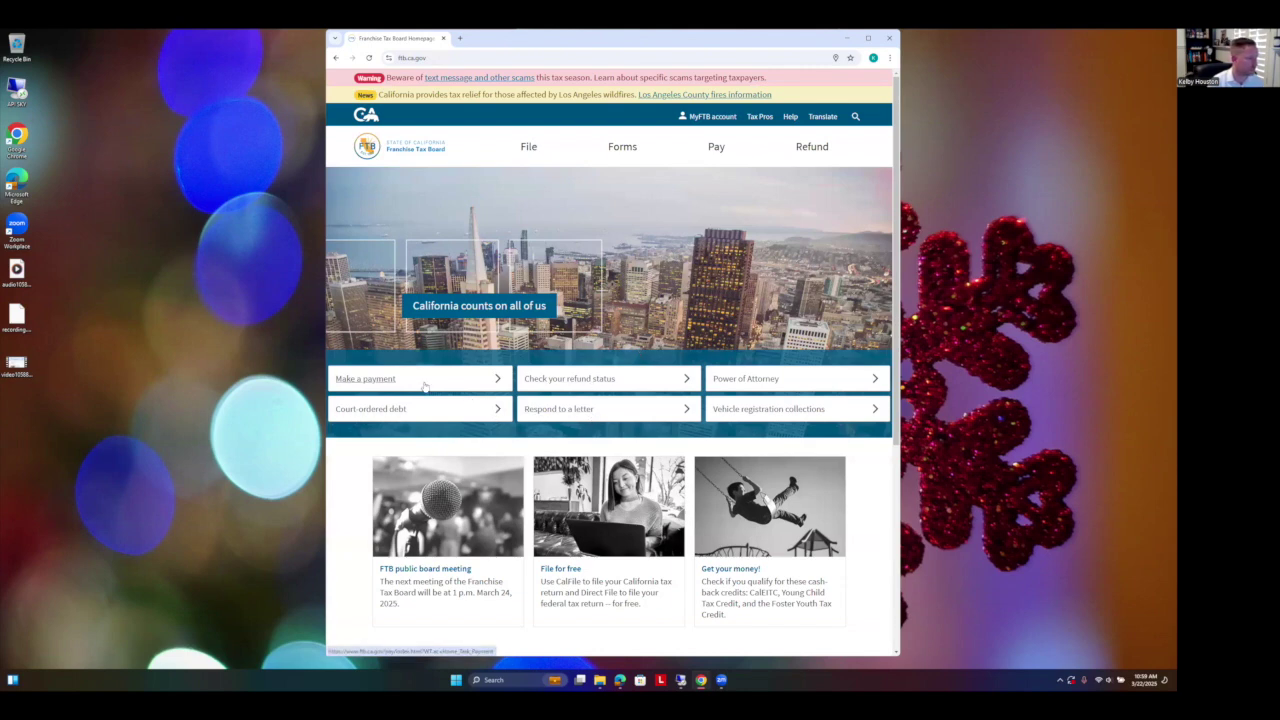
Step: Start a business Web Pay payment from a bank account
{"action": "left_click", "coordinate": [392, 380]}
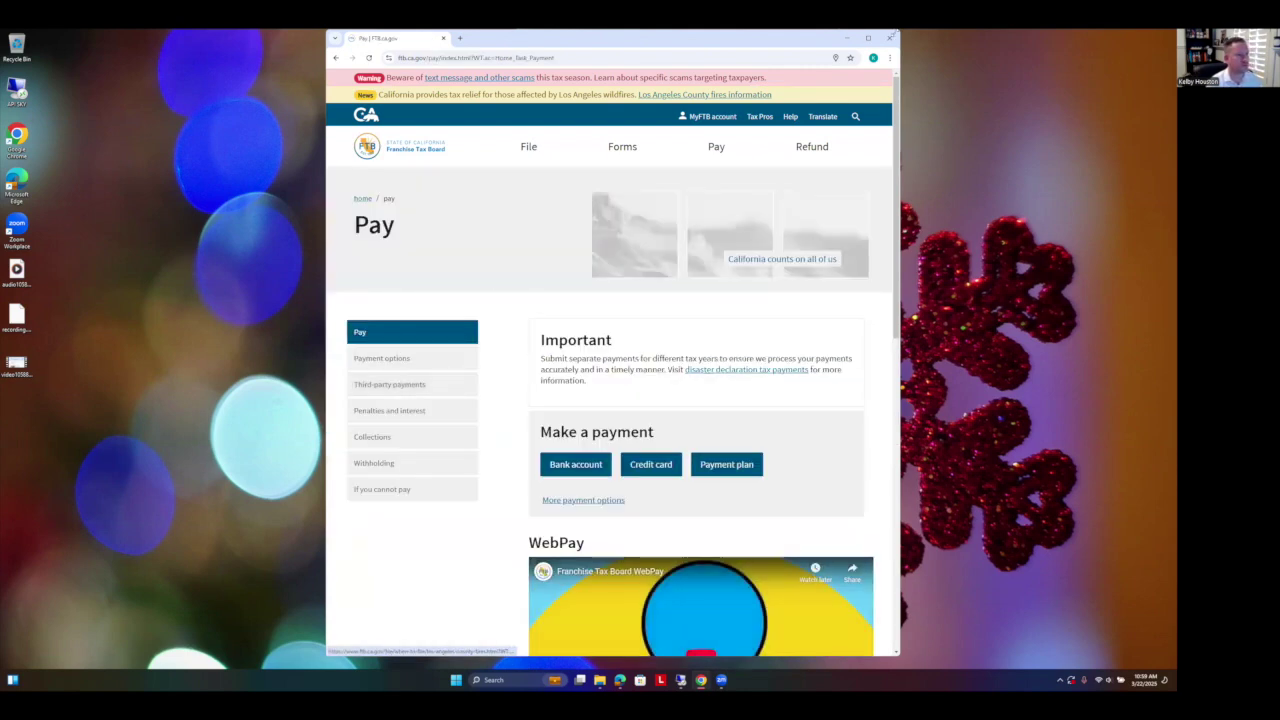
{"action": "left_click", "coordinate": [868, 38]}
{"action": "left_click", "coordinate": [541, 460]}
{"action": "scroll", "coordinate": [620, 500], "scroll_direction": "down", "scroll_amount": 2}
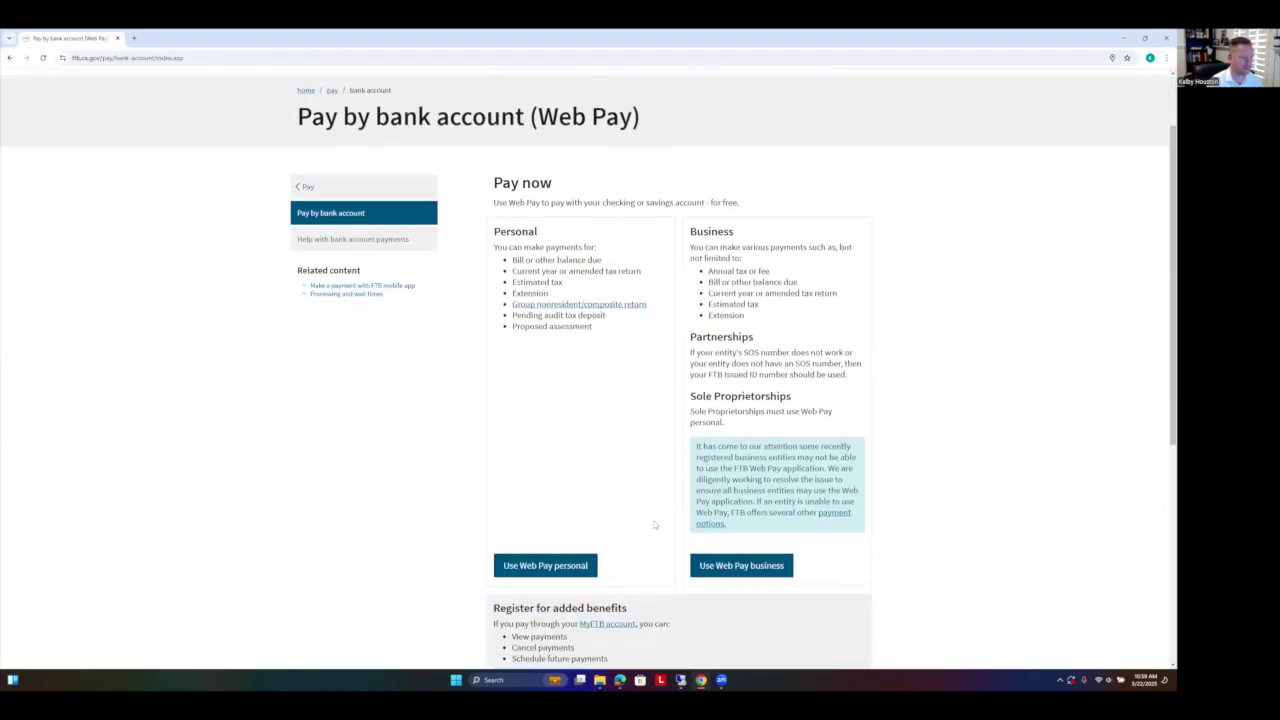
{"action": "left_click", "coordinate": [738, 570]}
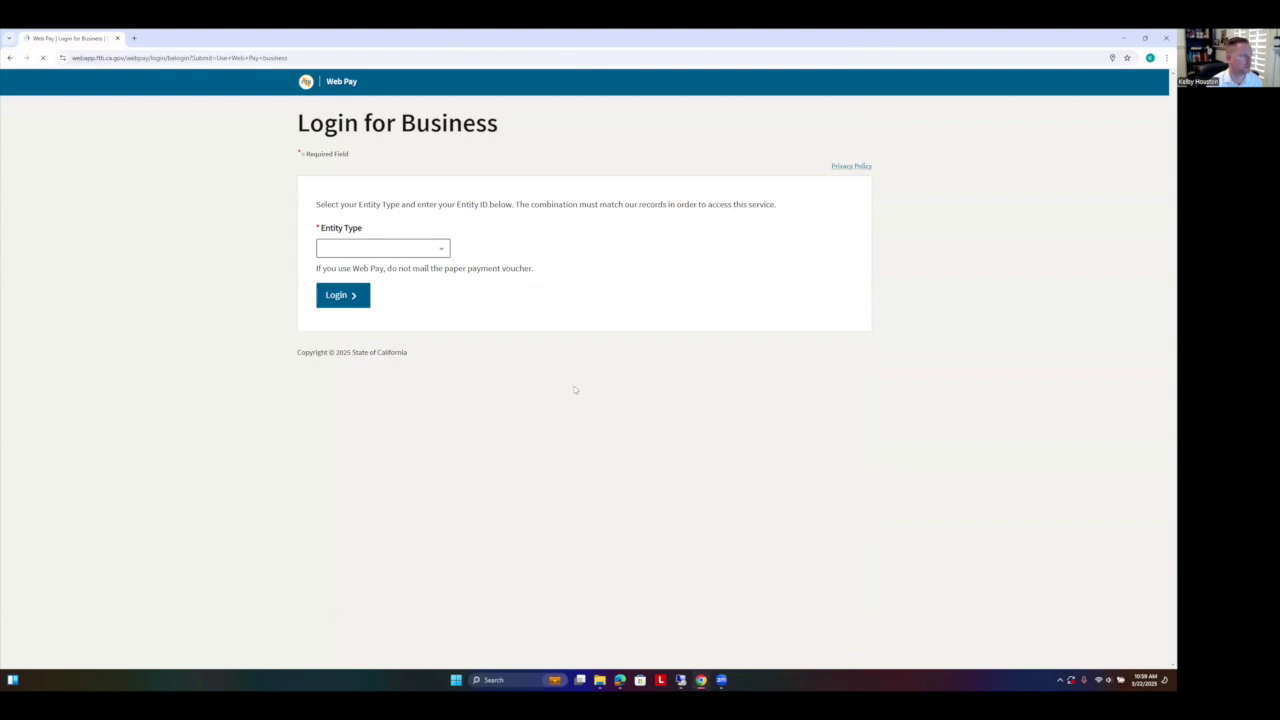
Step: Select Corporation as the login entity type, ready to enter the Entity ID
{"action": "left_click", "coordinate": [438, 250]}
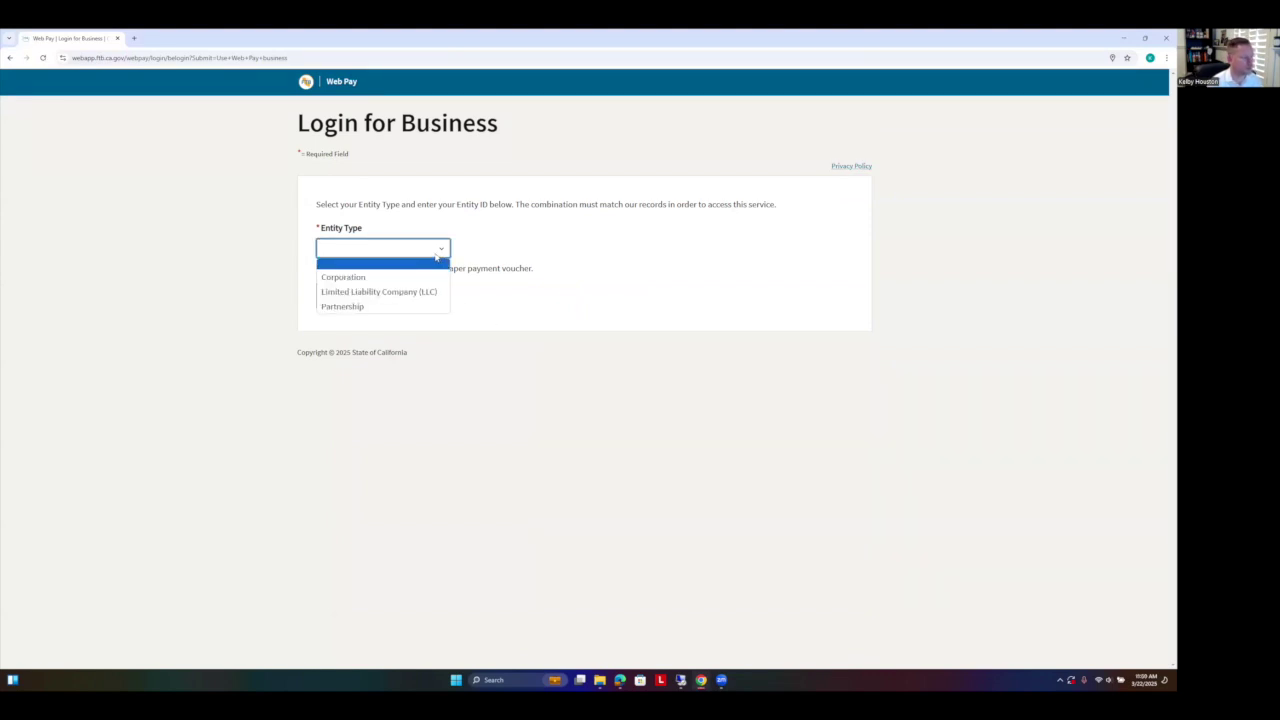
{"action": "left_click", "coordinate": [386, 280]}
{"action": "left_click", "coordinate": [366, 310]}
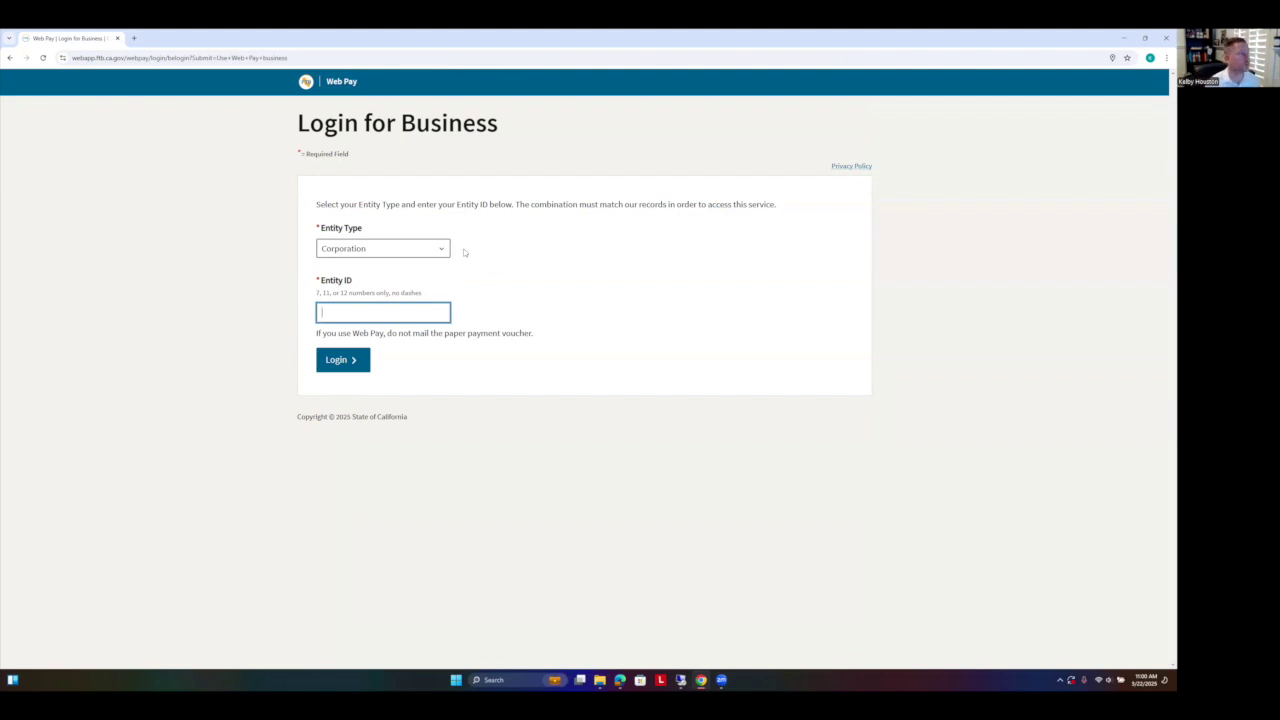
Step: In a new tab, search for the California Secretary of State and go to its Business Search
{"action": "left_click", "coordinate": [134, 38]}
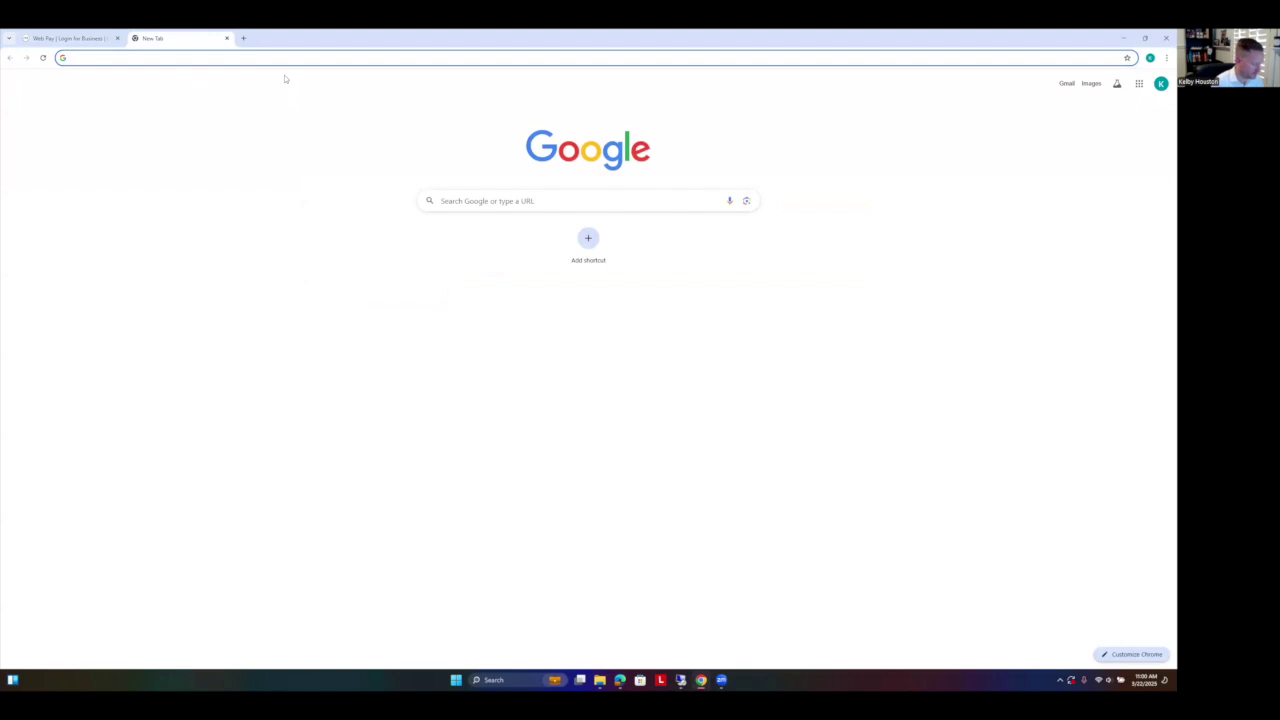
{"action": "type", "text": "sec"}
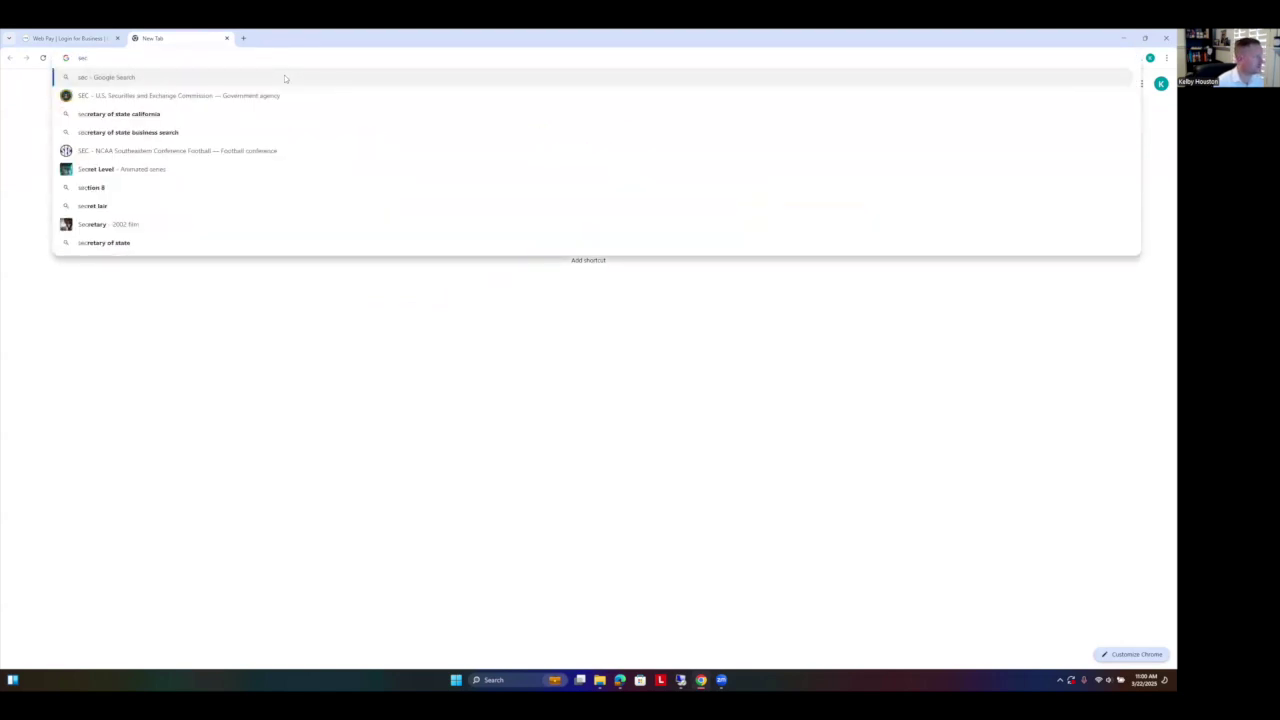
{"action": "left_click", "coordinate": [186, 114]}
{"action": "left_click", "coordinate": [192, 172]}
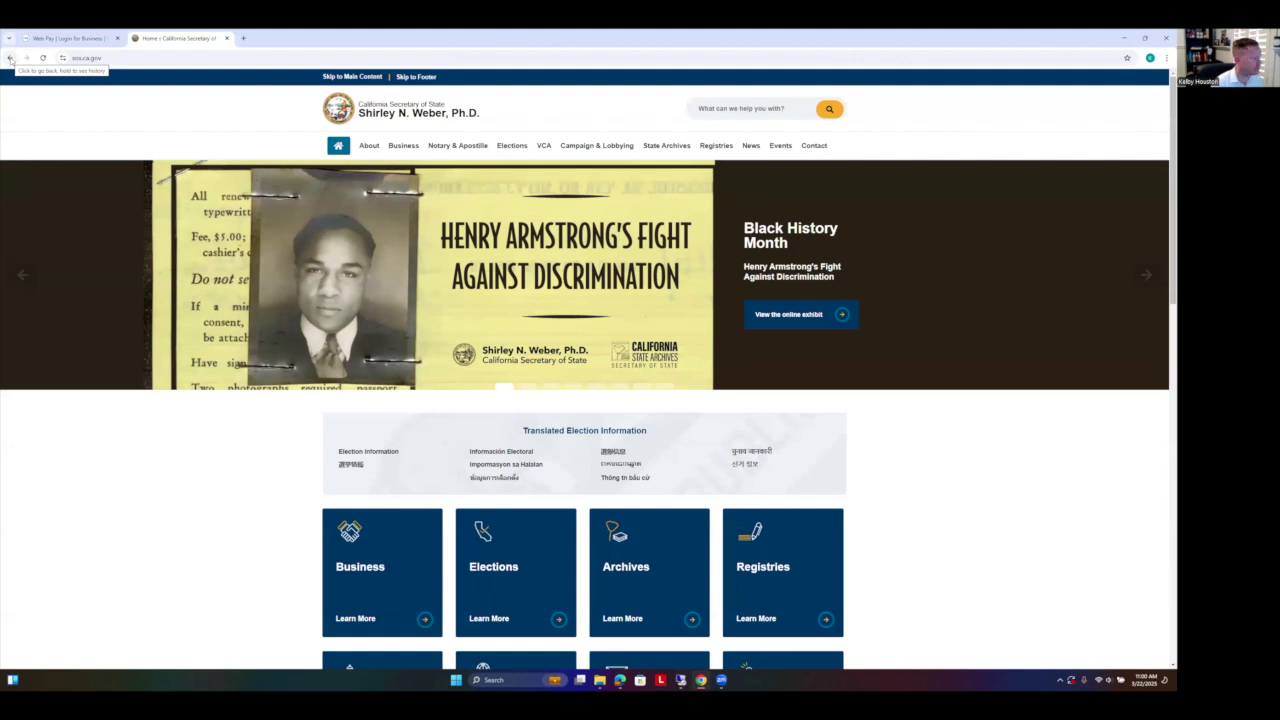
{"action": "left_click", "coordinate": [10, 58]}
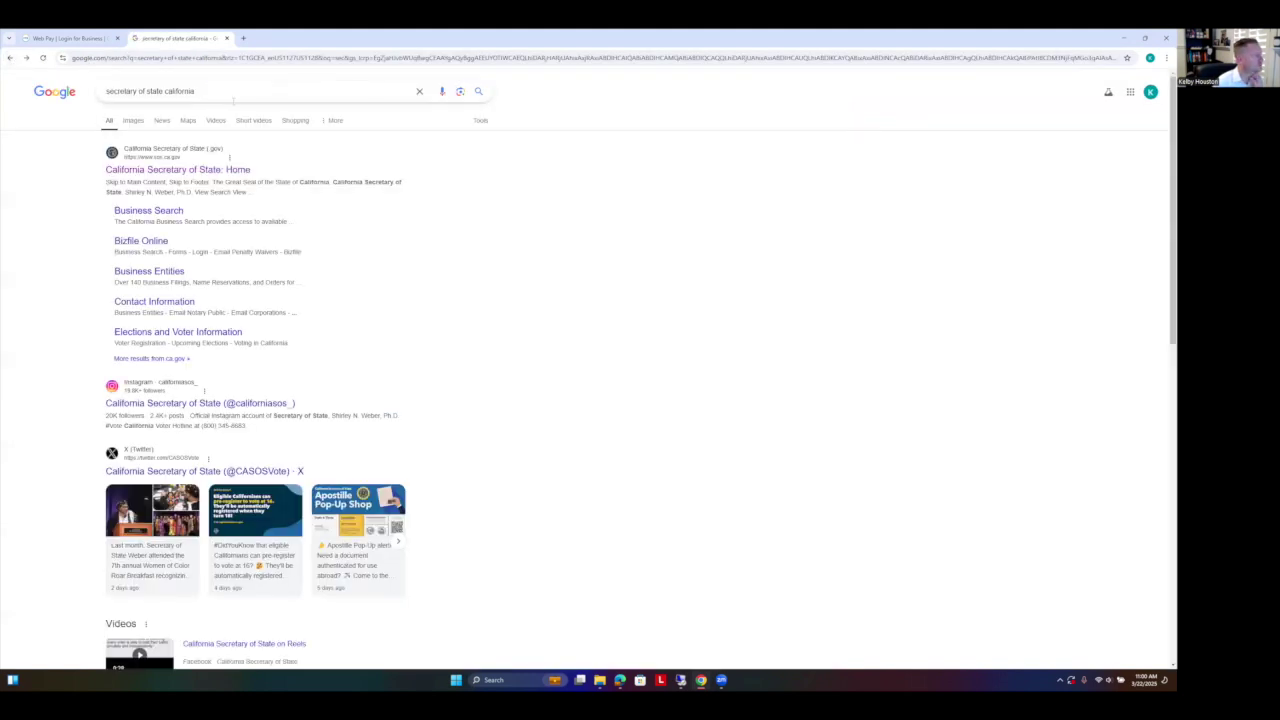
{"action": "left_click", "coordinate": [158, 212]}
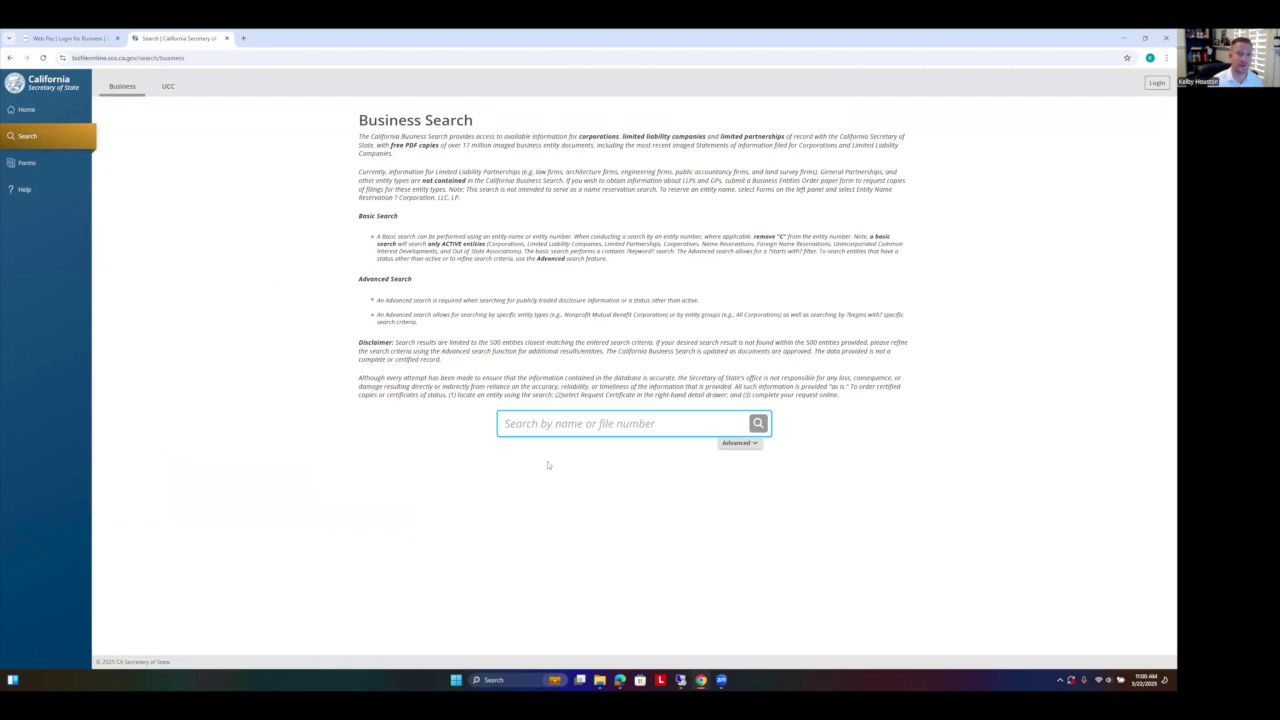
Step: Search bizfile Online for 'API, tax' and zoom in to read the corporation's entry
{"action": "type", "text": "API Accounting"}
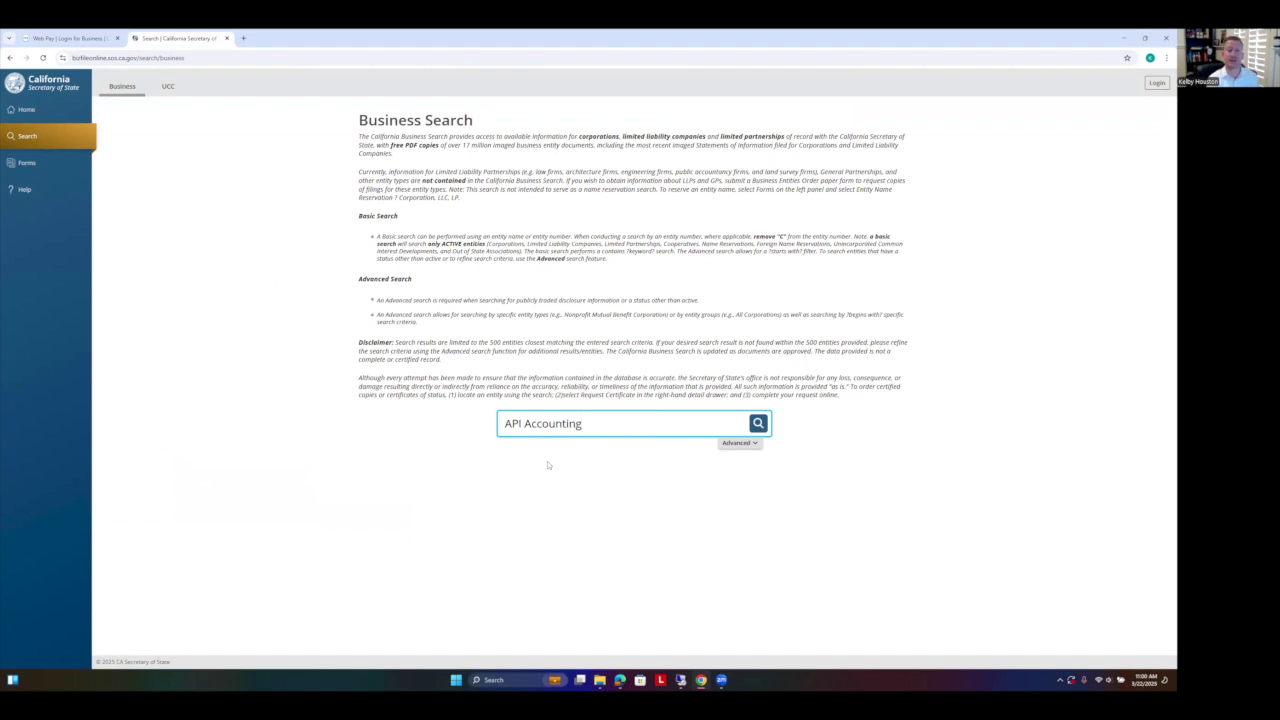
{"action": "type", "text": ", tax"}
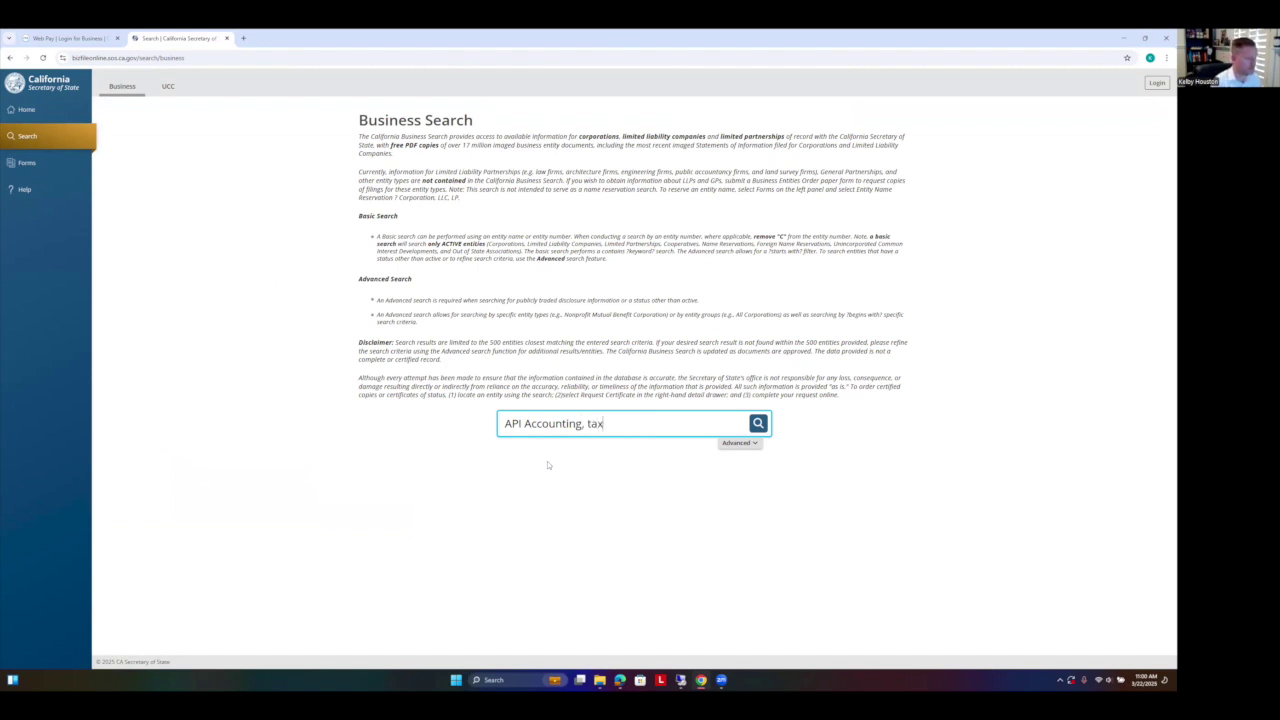
{"action": "left_click", "coordinate": [758, 423]}
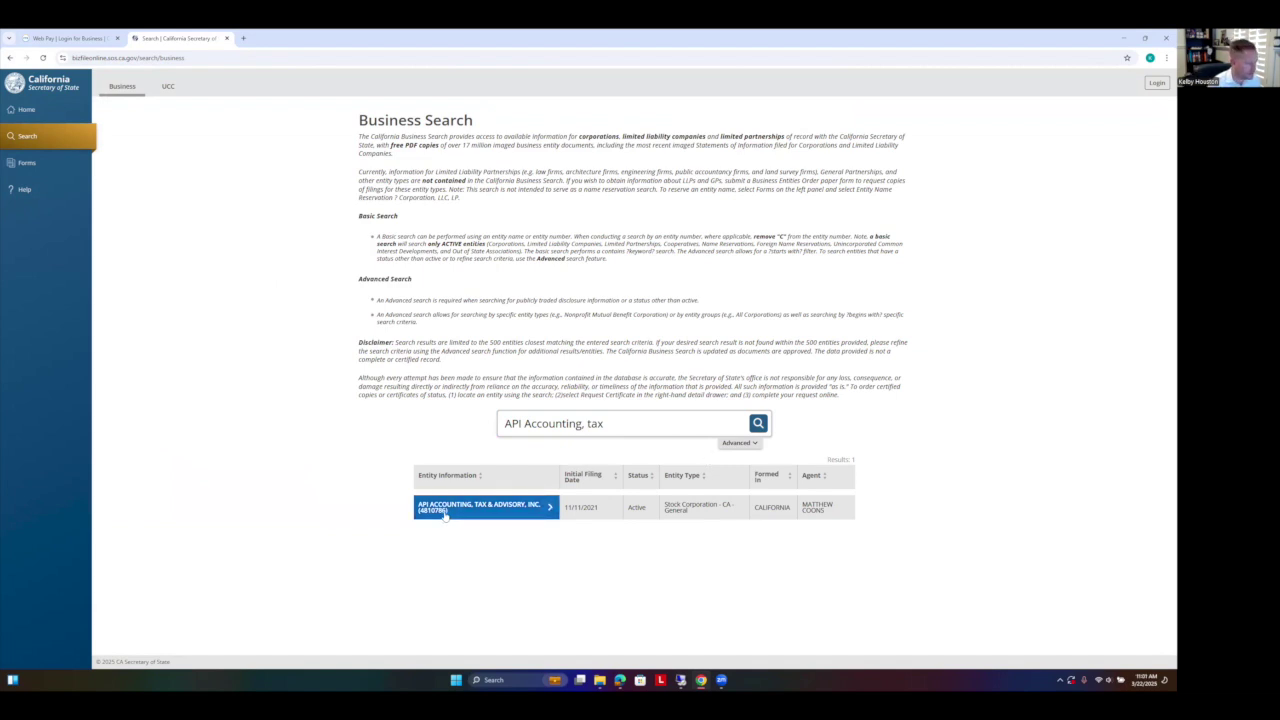
{"action": "key", "text": "ctrl+plus"}
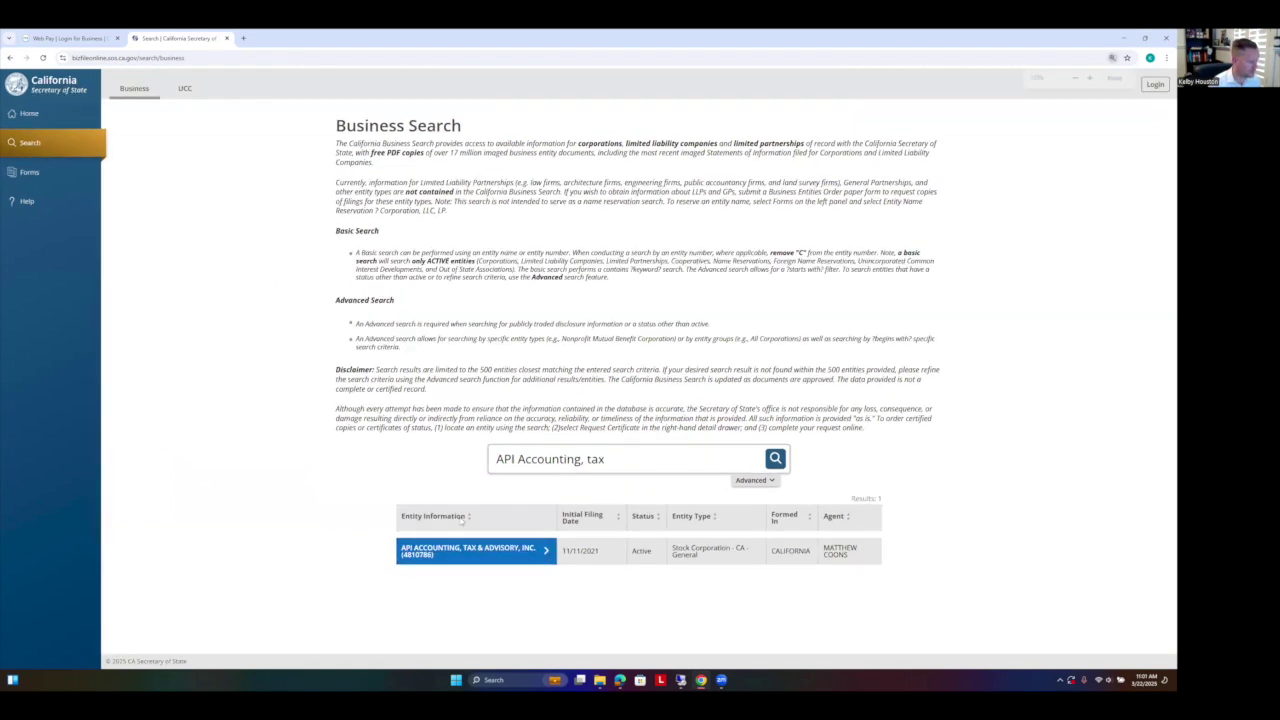
{"action": "key", "text": "ctrl+plus"}
{"action": "key", "text": "ctrl+plus"}
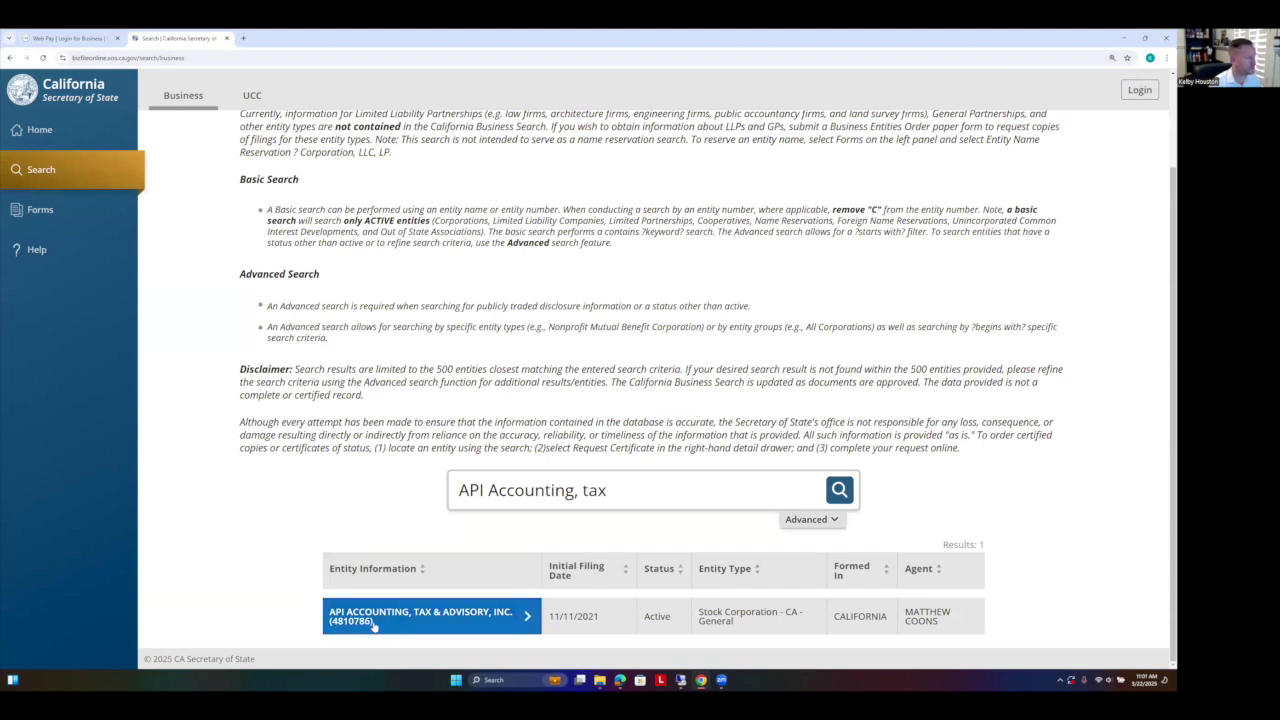
Step: Back in Web Pay, log in with the corporation's Entity ID from the search result
{"action": "left_click", "coordinate": [75, 40]}
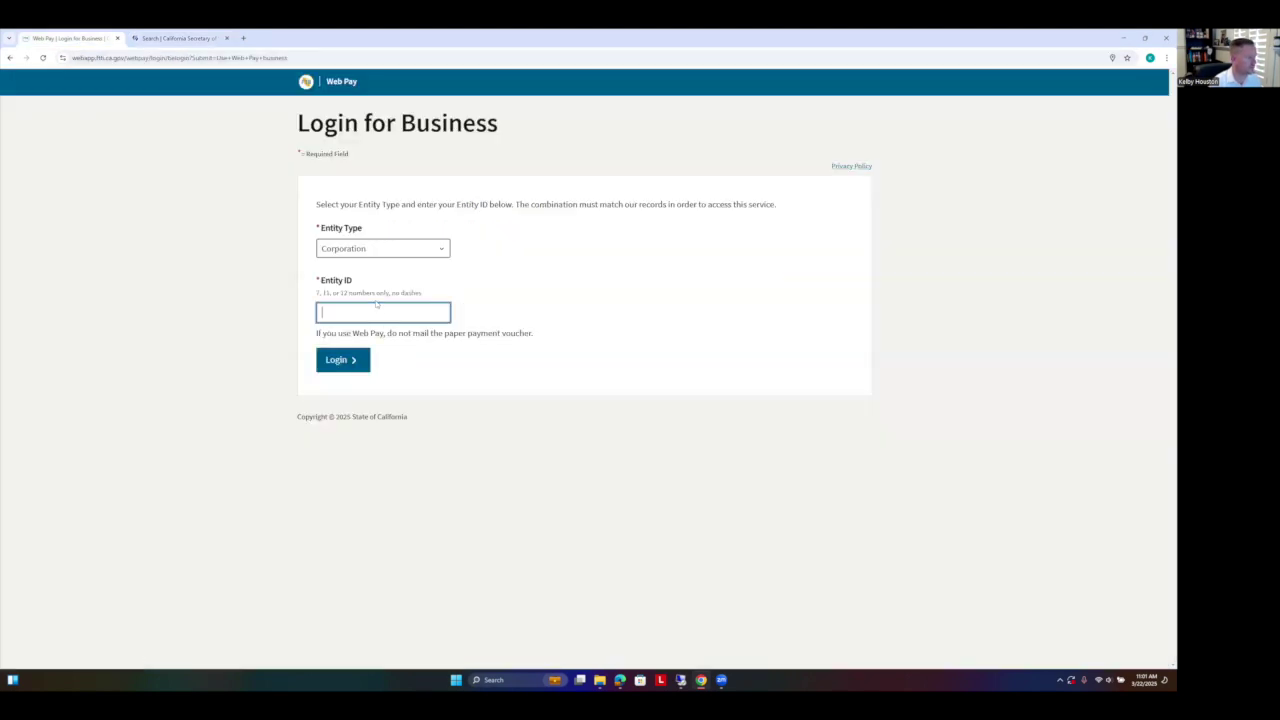
{"action": "type", "text": "041"}
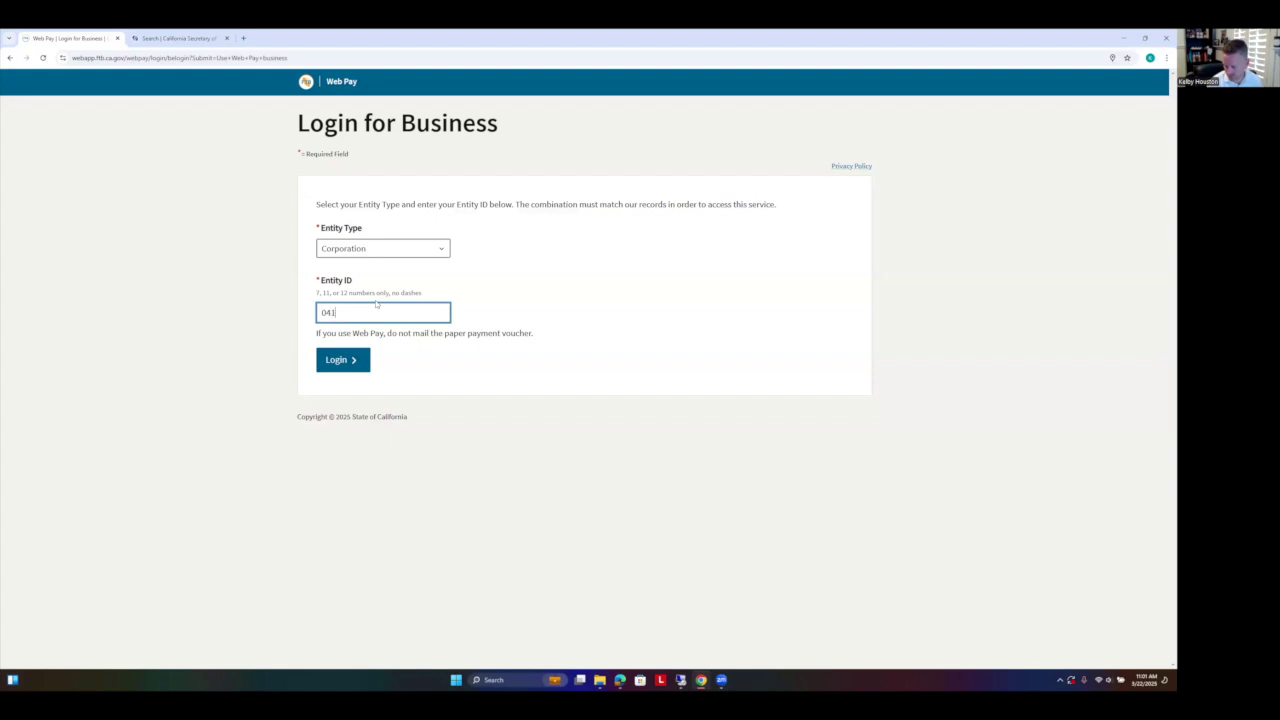
{"action": "key", "text": "BackSpace"}
{"action": "key", "text": "BackSpace"}
{"action": "key", "text": "BackSpace"}
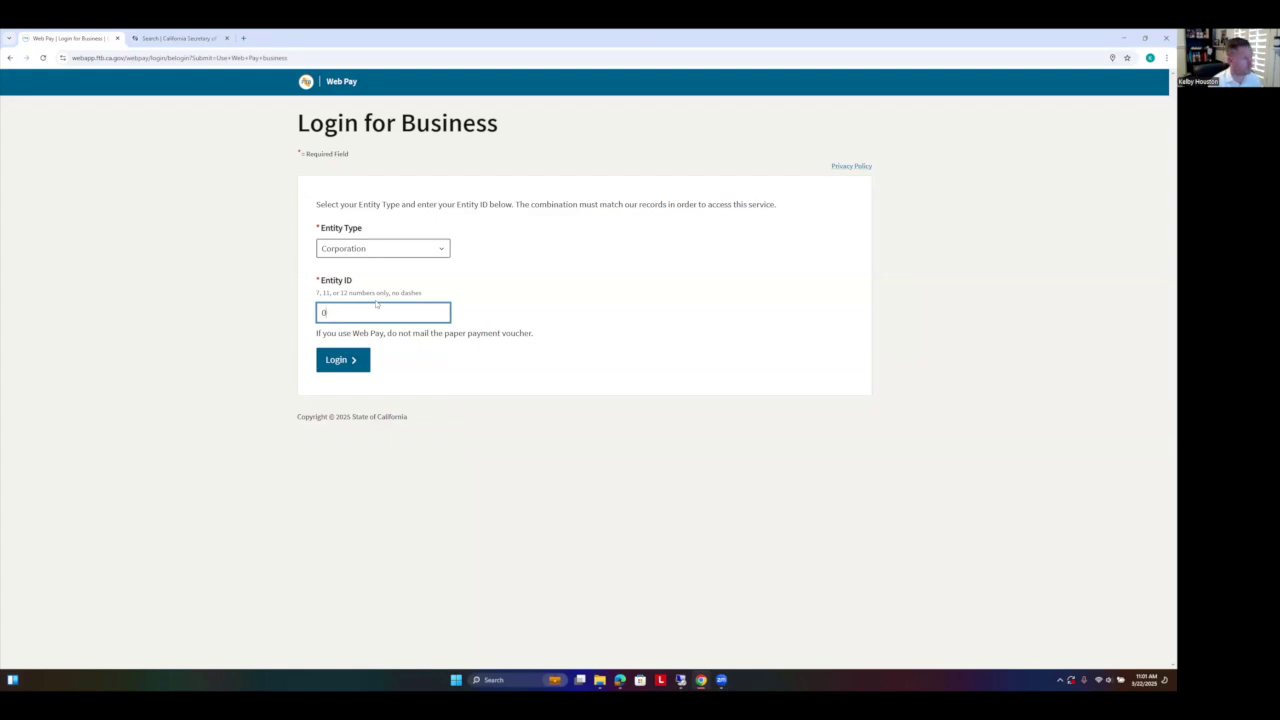
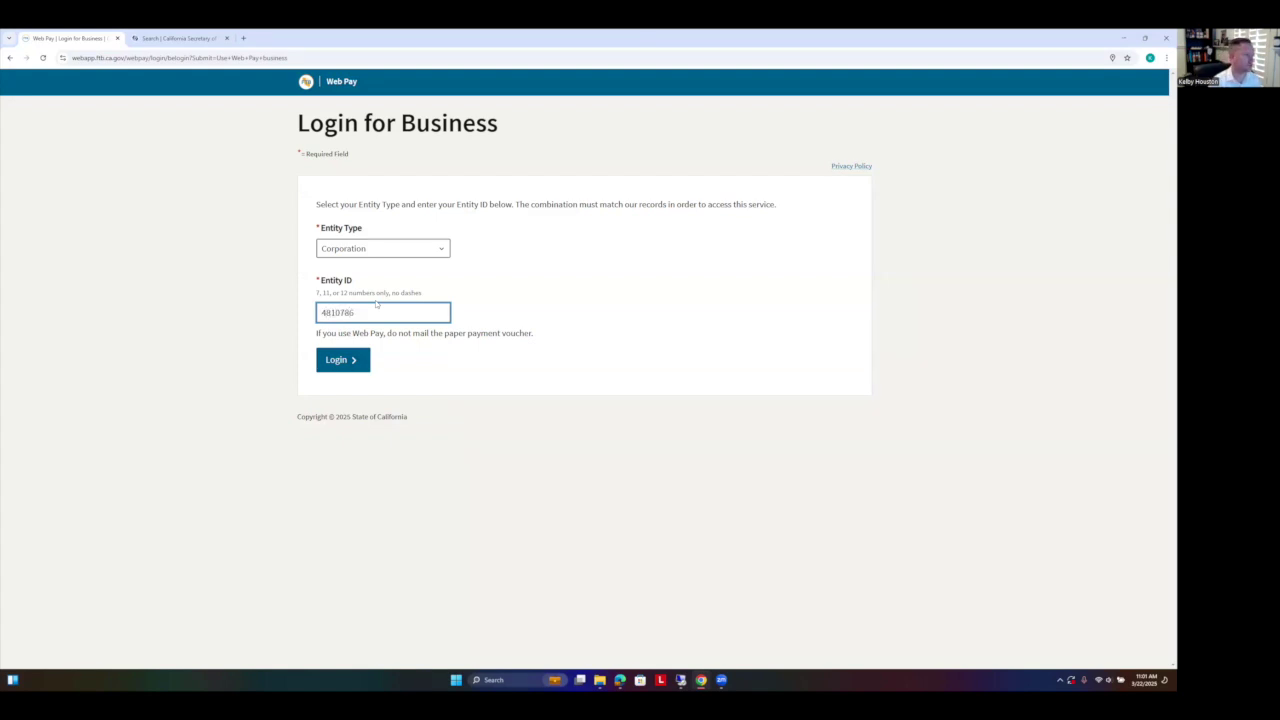
{"action": "left_click", "coordinate": [362, 362]}
{"action": "left_click_drag", "start_coordinate": [572, 254], "coordinate": [406, 250]}
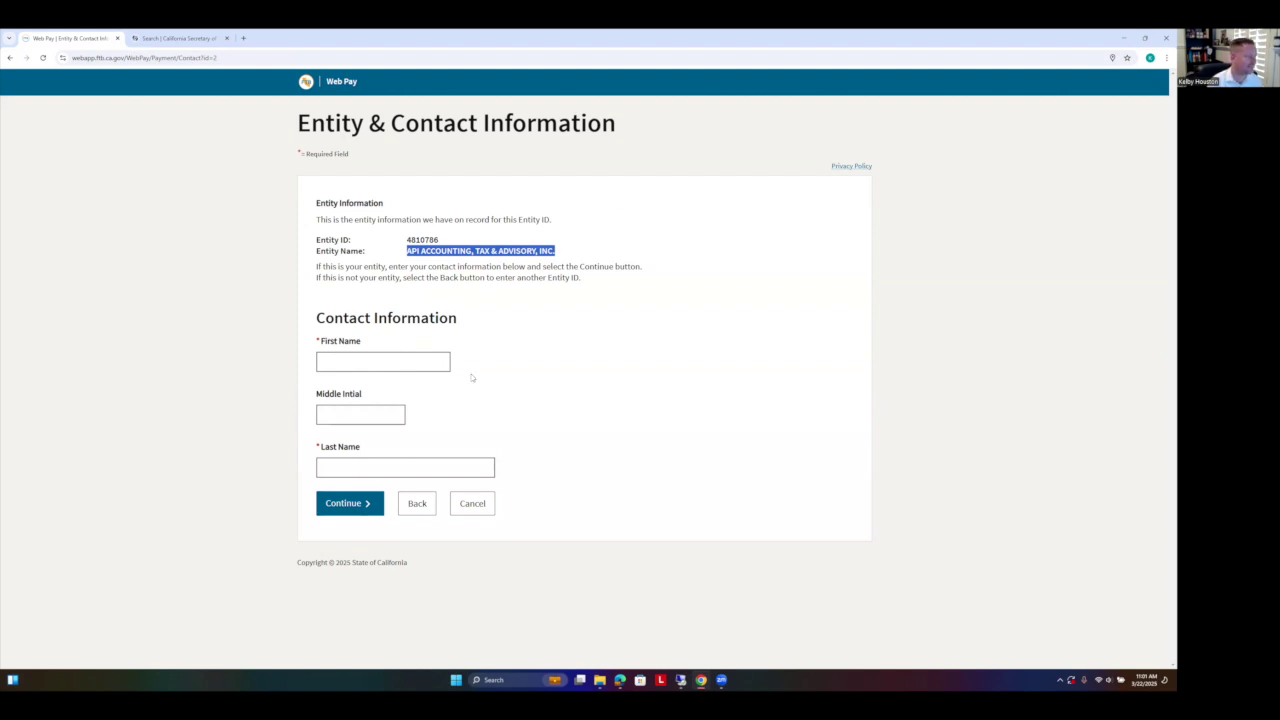
Step: Autofill the contact's first and last name and confirm the contact information
{"action": "left_click", "coordinate": [634, 331]}
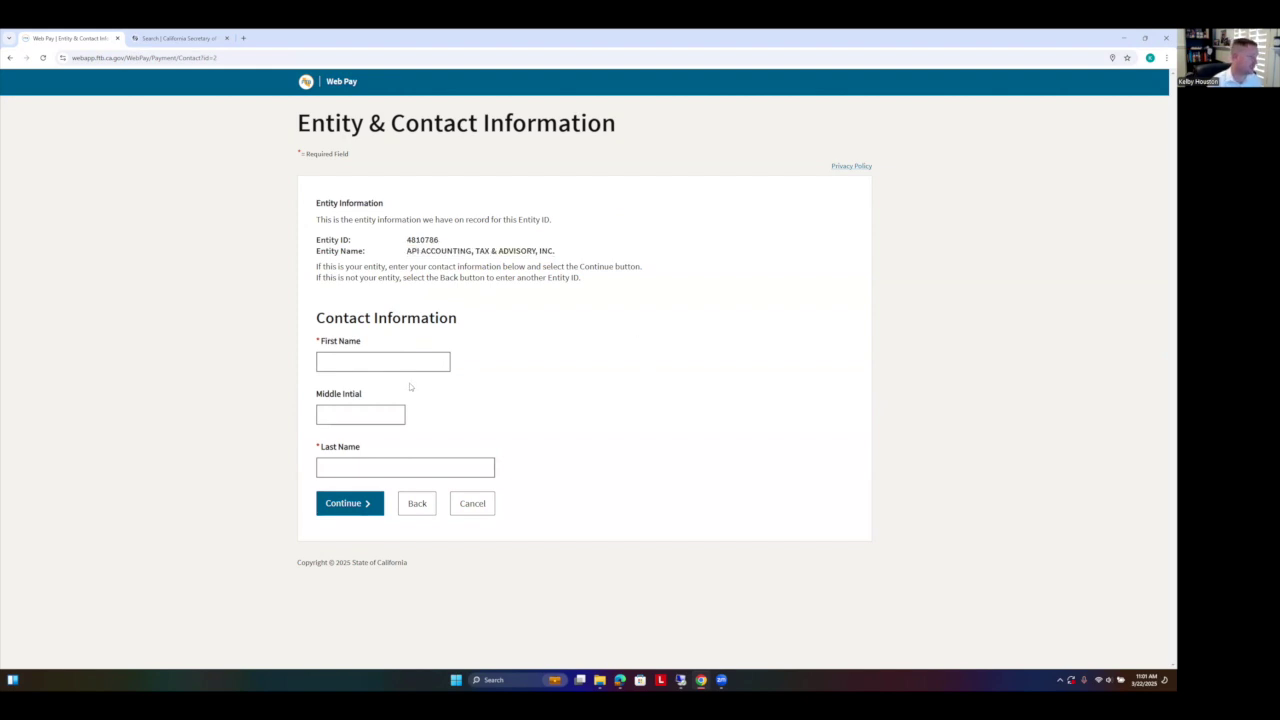
{"action": "left_click", "coordinate": [396, 362]}
{"action": "left_click", "coordinate": [395, 388]}
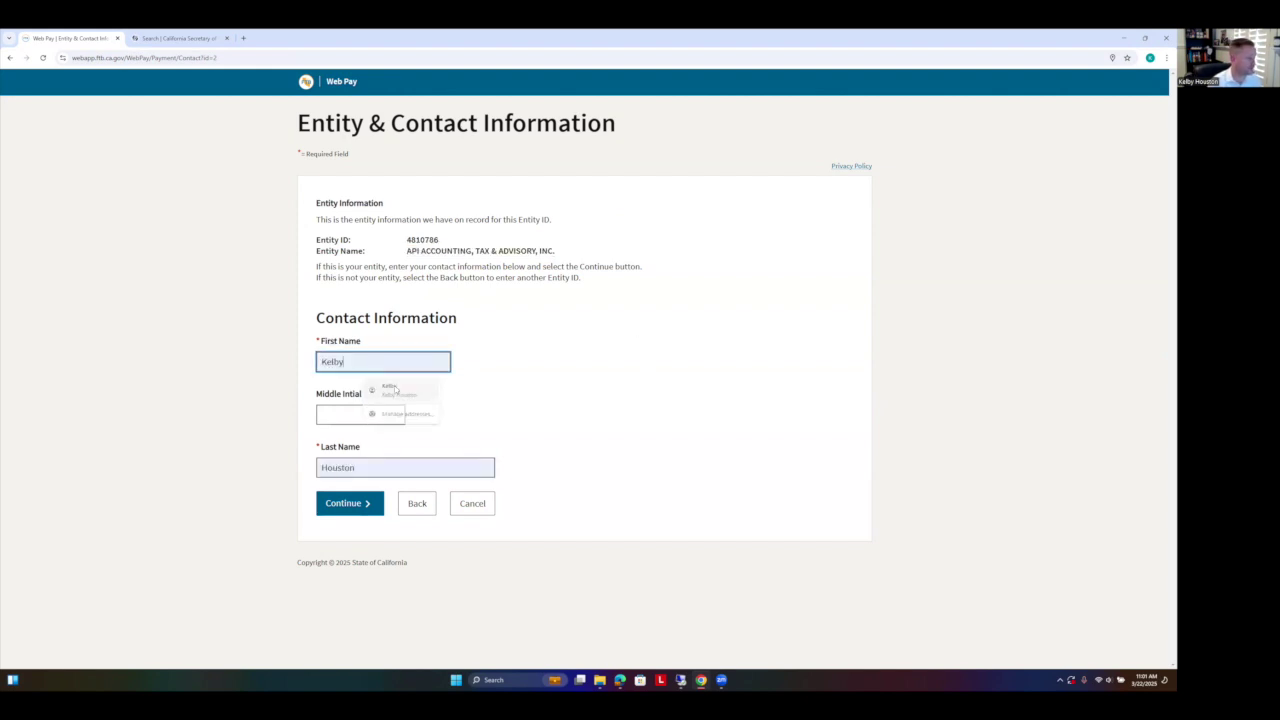
{"action": "left_click", "coordinate": [365, 504]}
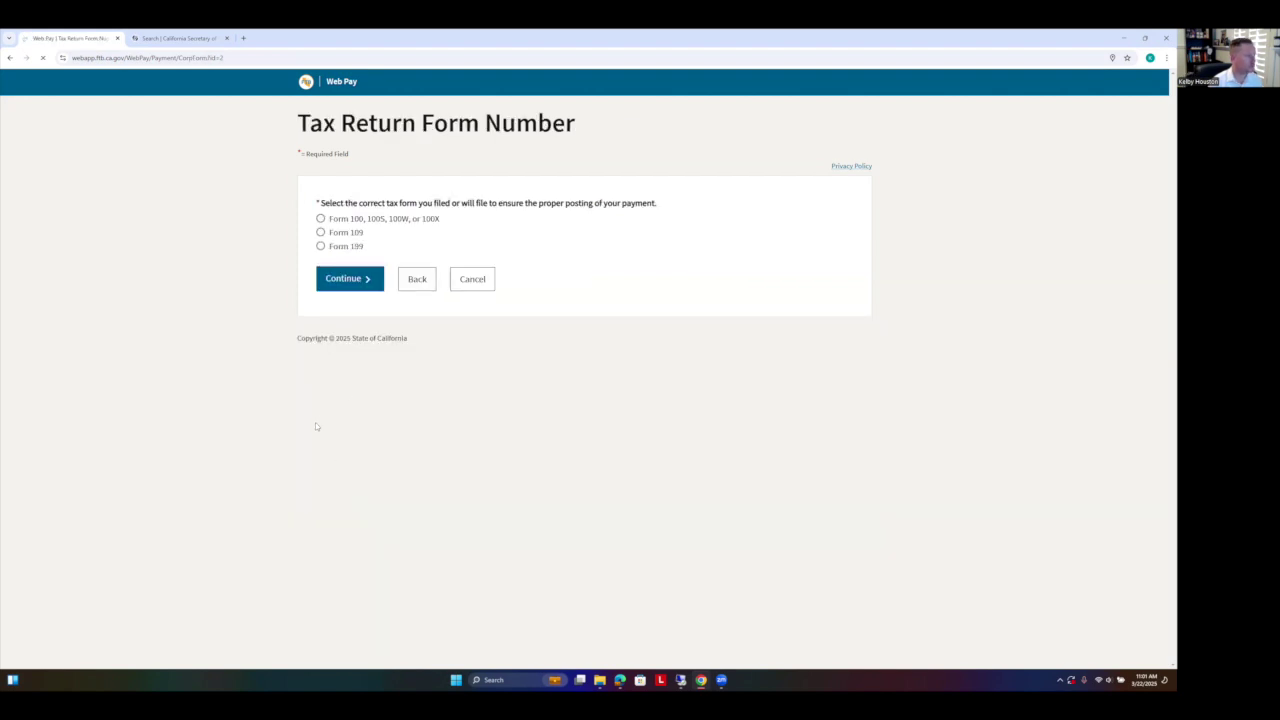
Step: Select the Form 100, 100S, 100W, or 100X return and continue
{"action": "left_click", "coordinate": [321, 219]}
{"action": "left_click_drag", "start_coordinate": [390, 220], "coordinate": [369, 222]}
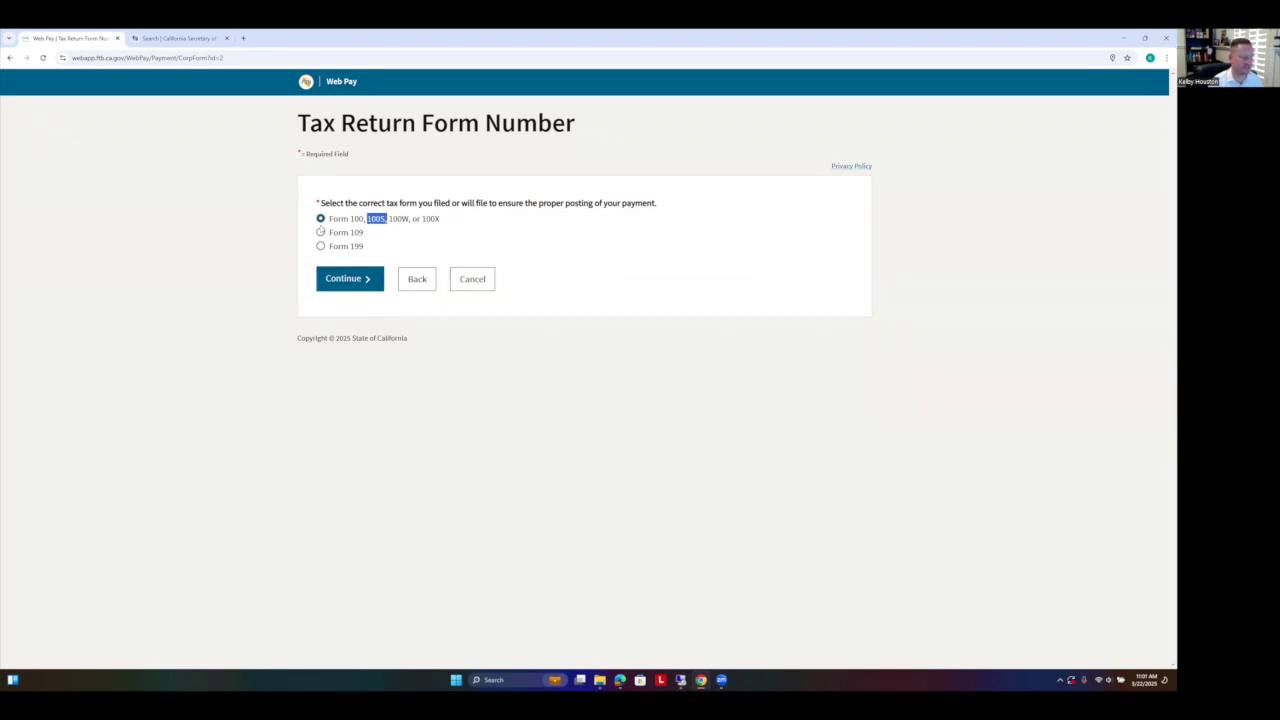
{"action": "left_click", "coordinate": [346, 279]}
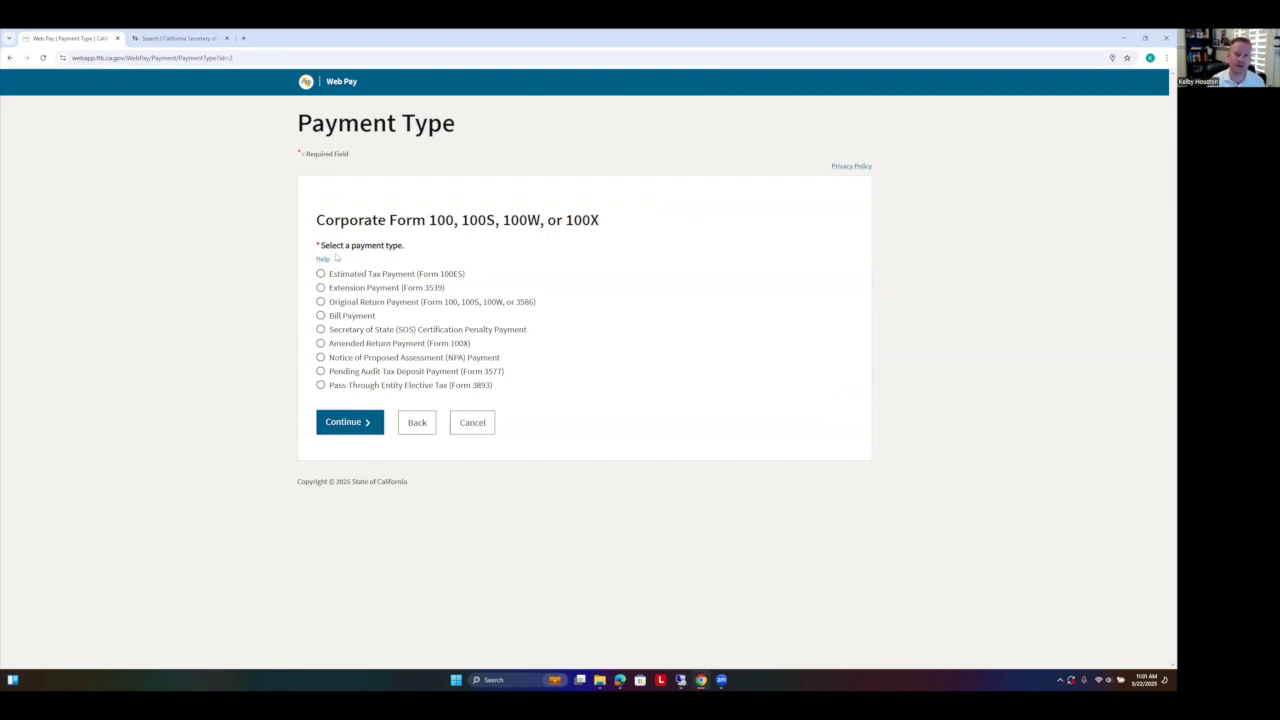
Step: Choose the Estimated Tax Payment (Form 100ES) type and continue to Payment Information
{"action": "left_click", "coordinate": [321, 386]}
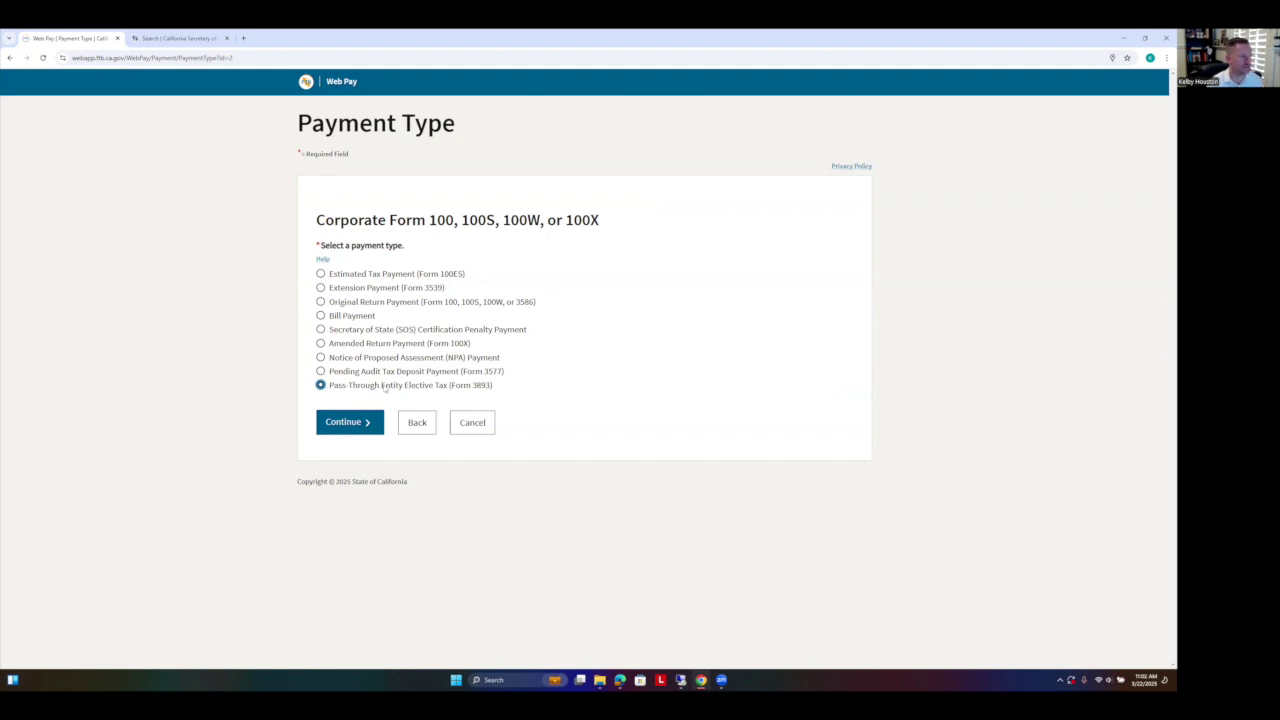
{"action": "left_click_drag", "start_coordinate": [450, 386], "coordinate": [485, 405]}
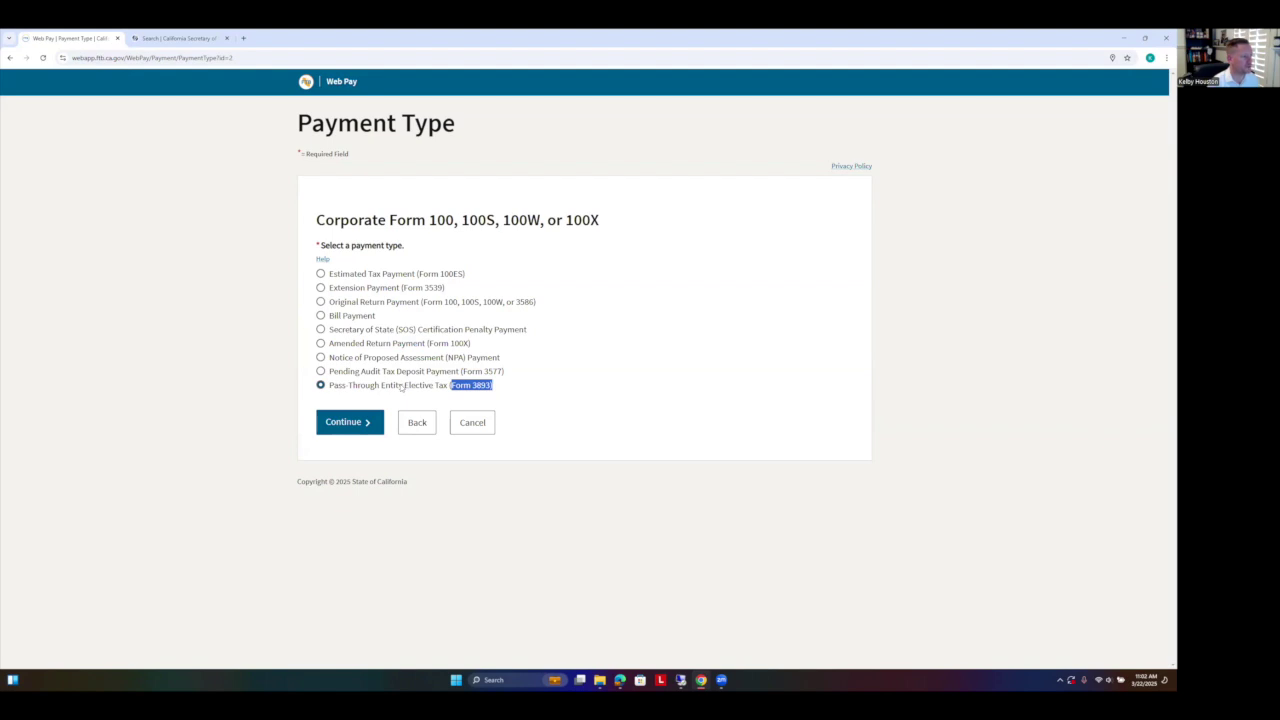
{"action": "left_click", "coordinate": [324, 276]}
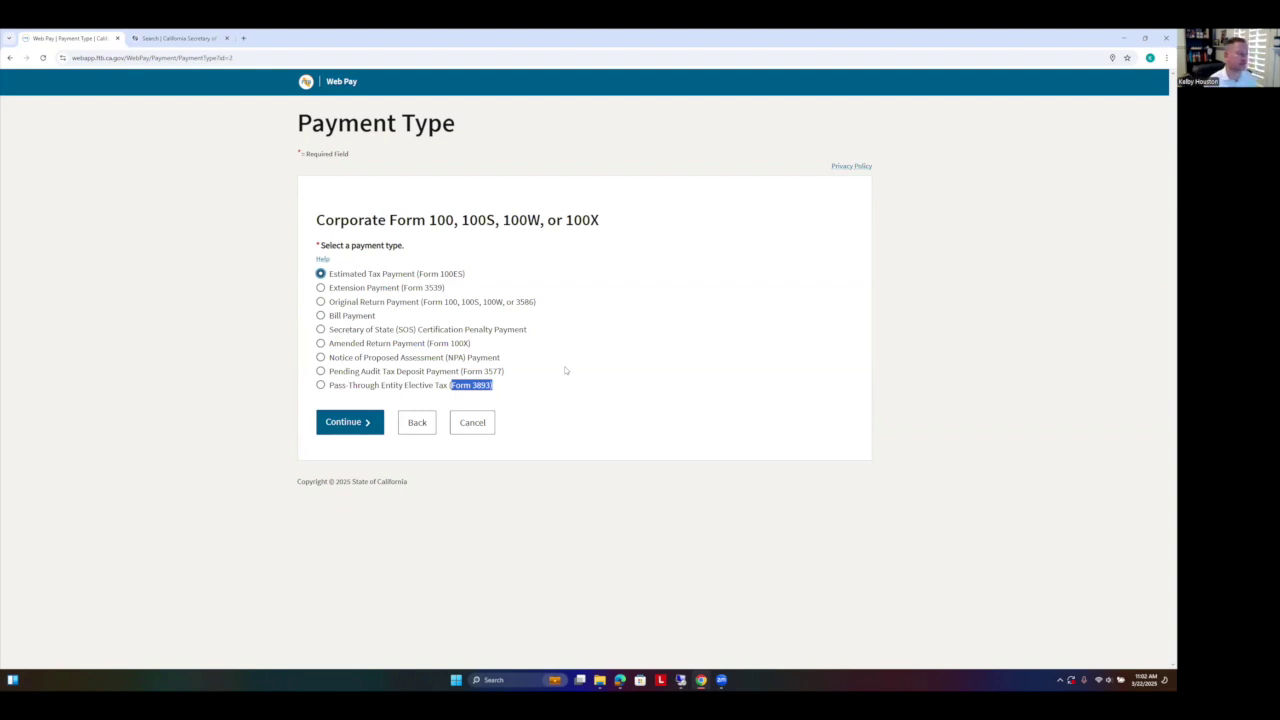
{"action": "left_click", "coordinate": [321, 288]}
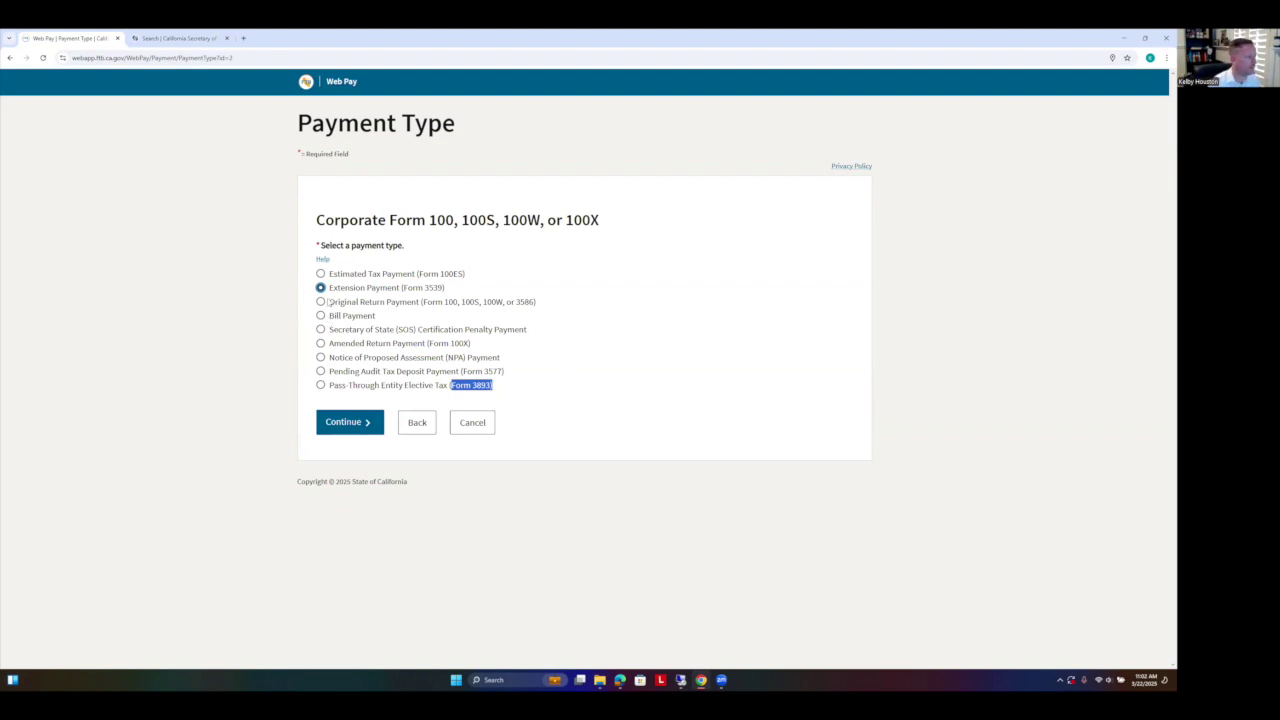
{"action": "left_click", "coordinate": [321, 274]}
{"action": "left_click", "coordinate": [345, 426]}
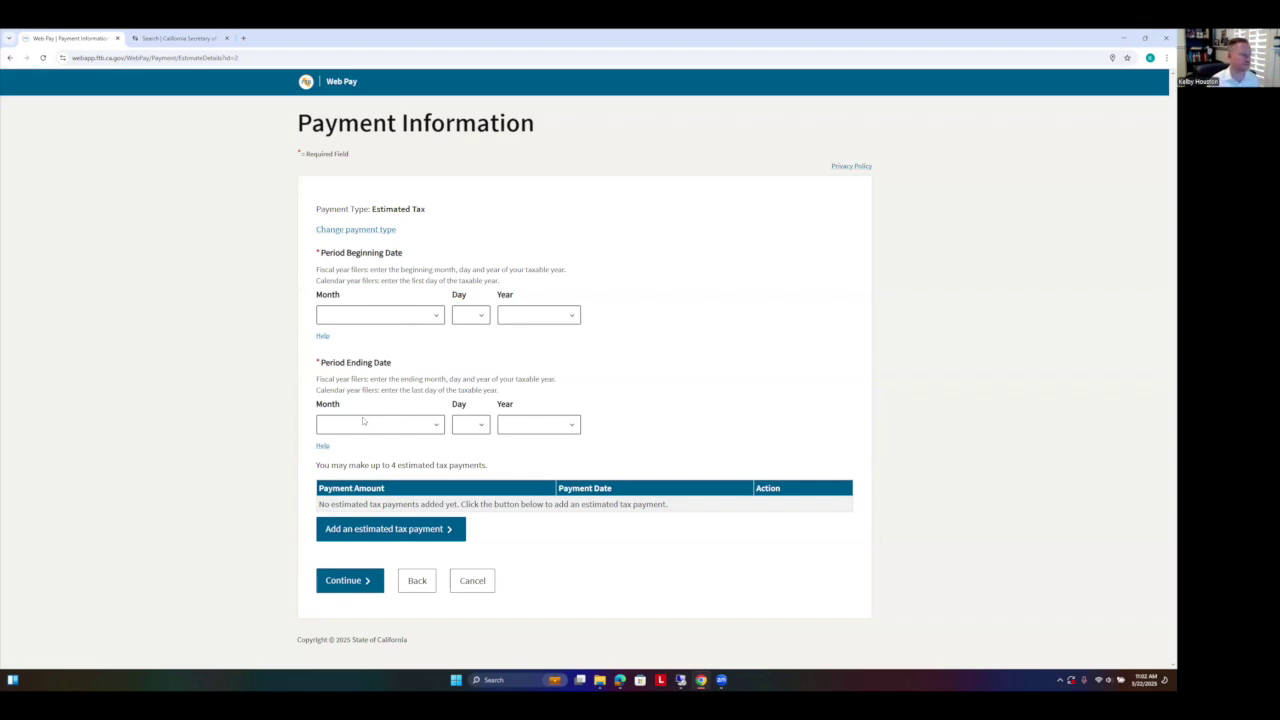
Step: Set the taxable period beginning date to January 1, 2025
{"action": "left_click", "coordinate": [403, 314]}
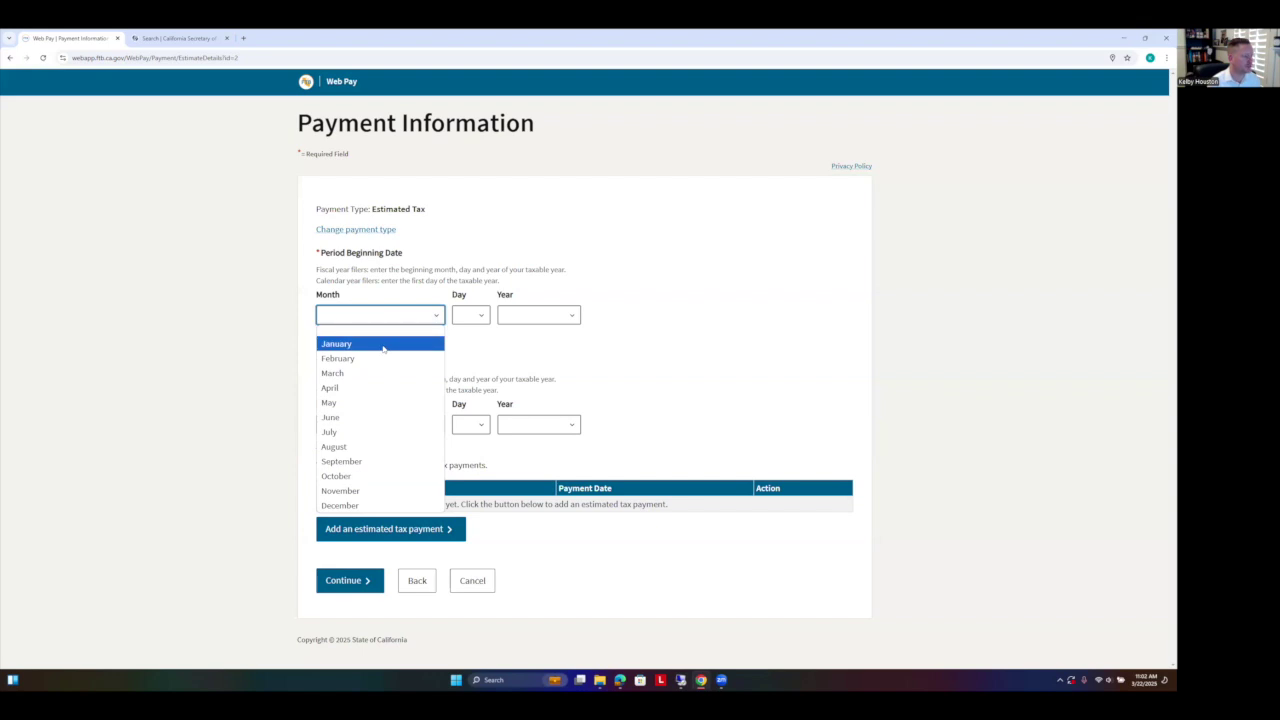
{"action": "left_click", "coordinate": [386, 344]}
{"action": "left_click", "coordinate": [470, 315]}
{"action": "left_click", "coordinate": [463, 343]}
{"action": "left_click", "coordinate": [527, 316]}
{"action": "left_click", "coordinate": [520, 358]}
Step: Set the period ending date to December 31, 2025, then begin adding an estimated payment
{"action": "left_click", "coordinate": [414, 425]}
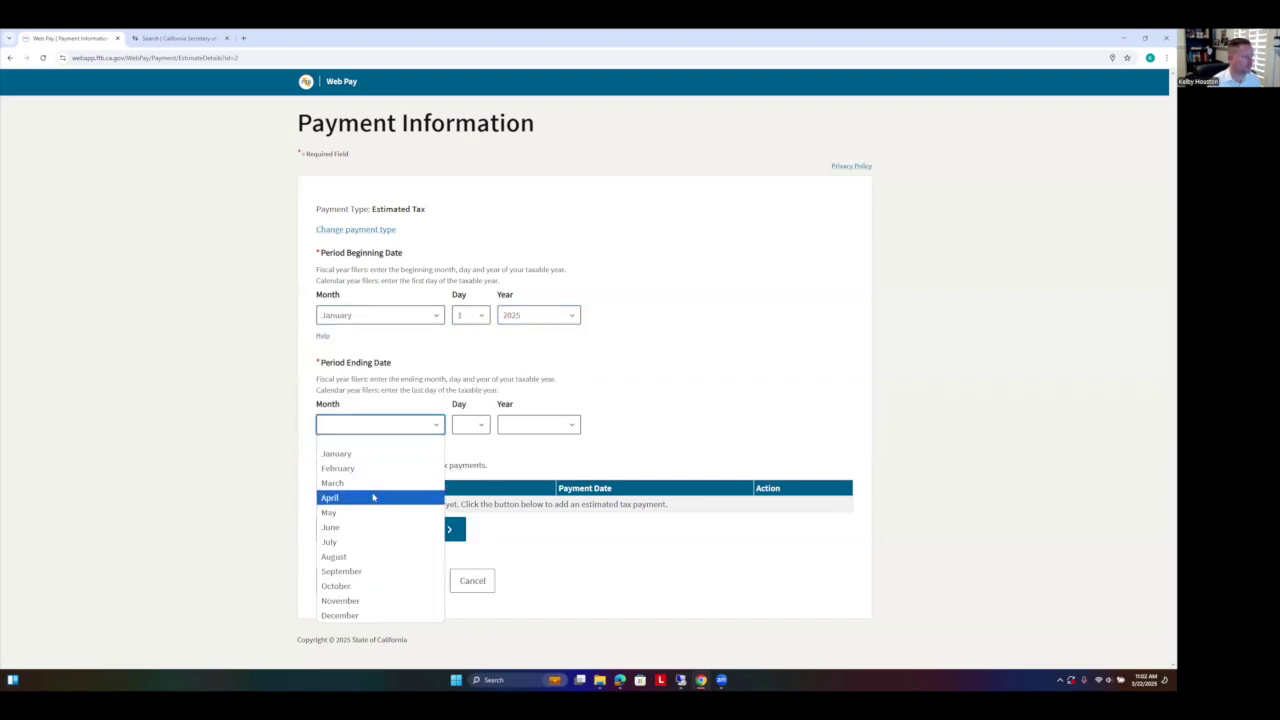
{"action": "left_click", "coordinate": [380, 614]}
{"action": "left_click", "coordinate": [470, 425]}
{"action": "scroll", "coordinate": [472, 362], "scroll_direction": "down", "scroll_amount": 3}
{"action": "left_click", "coordinate": [470, 405]}
{"action": "left_click", "coordinate": [513, 427]}
{"action": "left_click", "coordinate": [514, 484]}
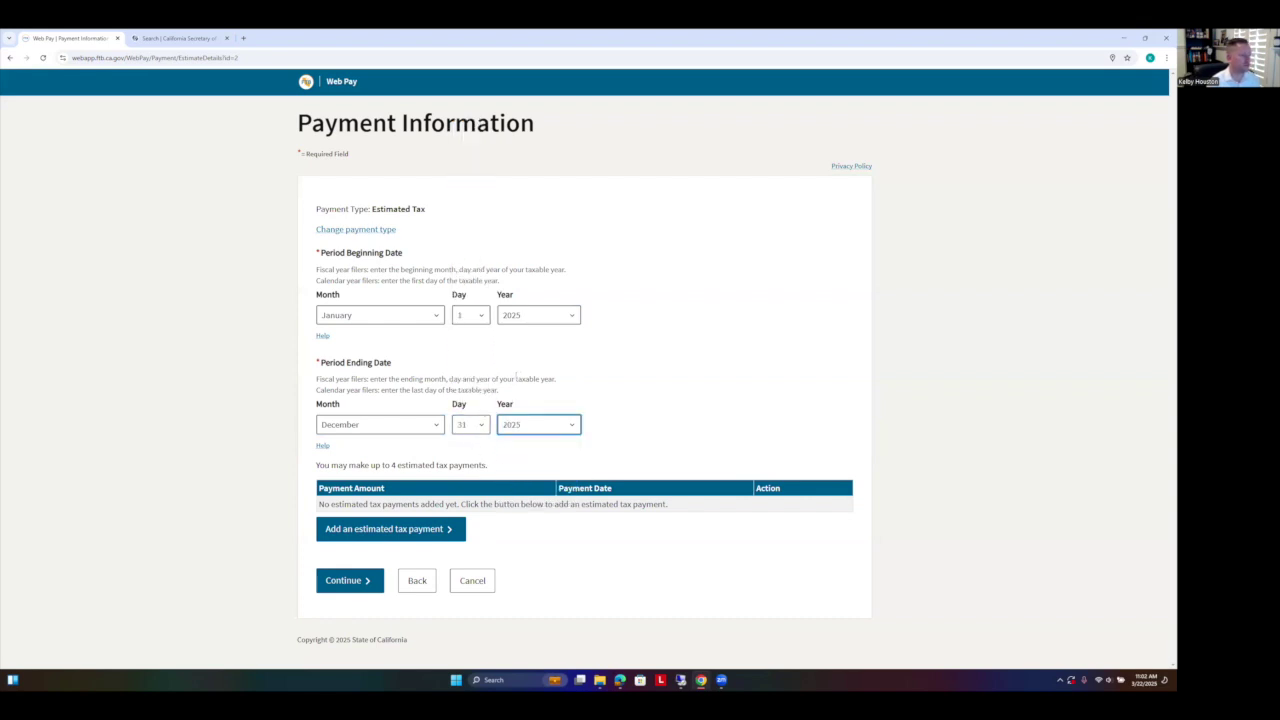
{"action": "left_click", "coordinate": [551, 318]}
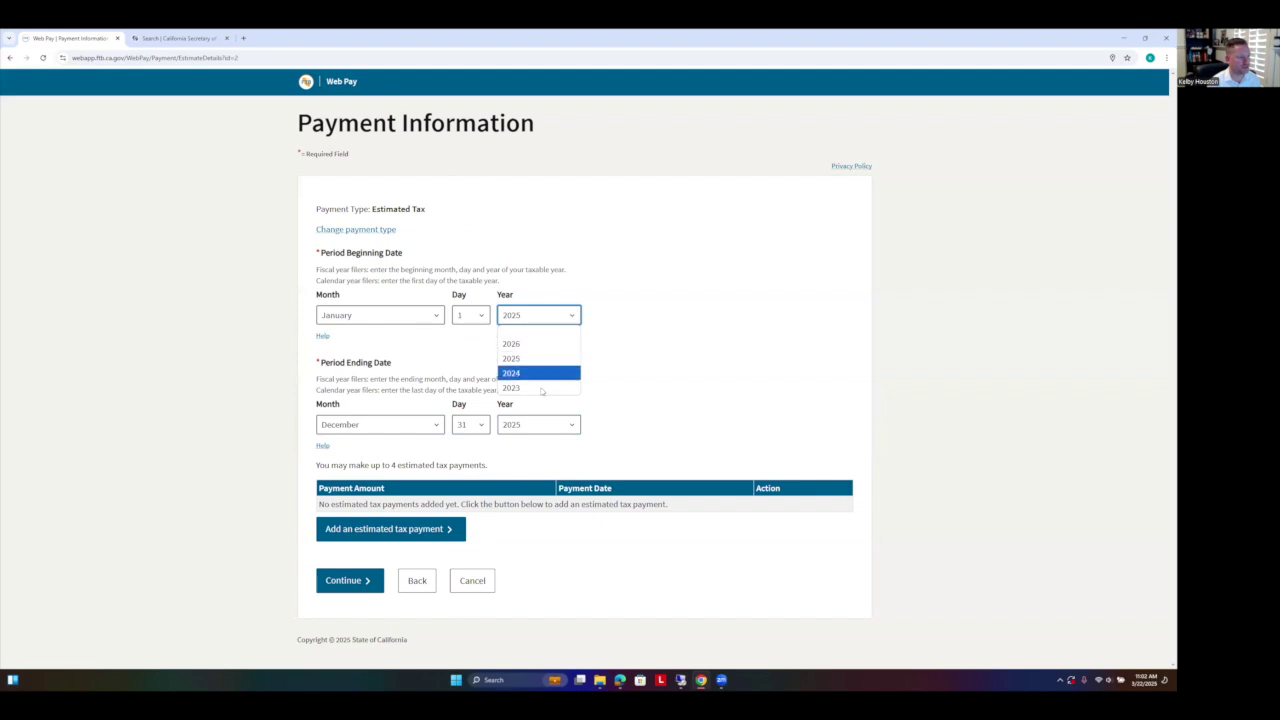
{"action": "left_click", "coordinate": [537, 358]}
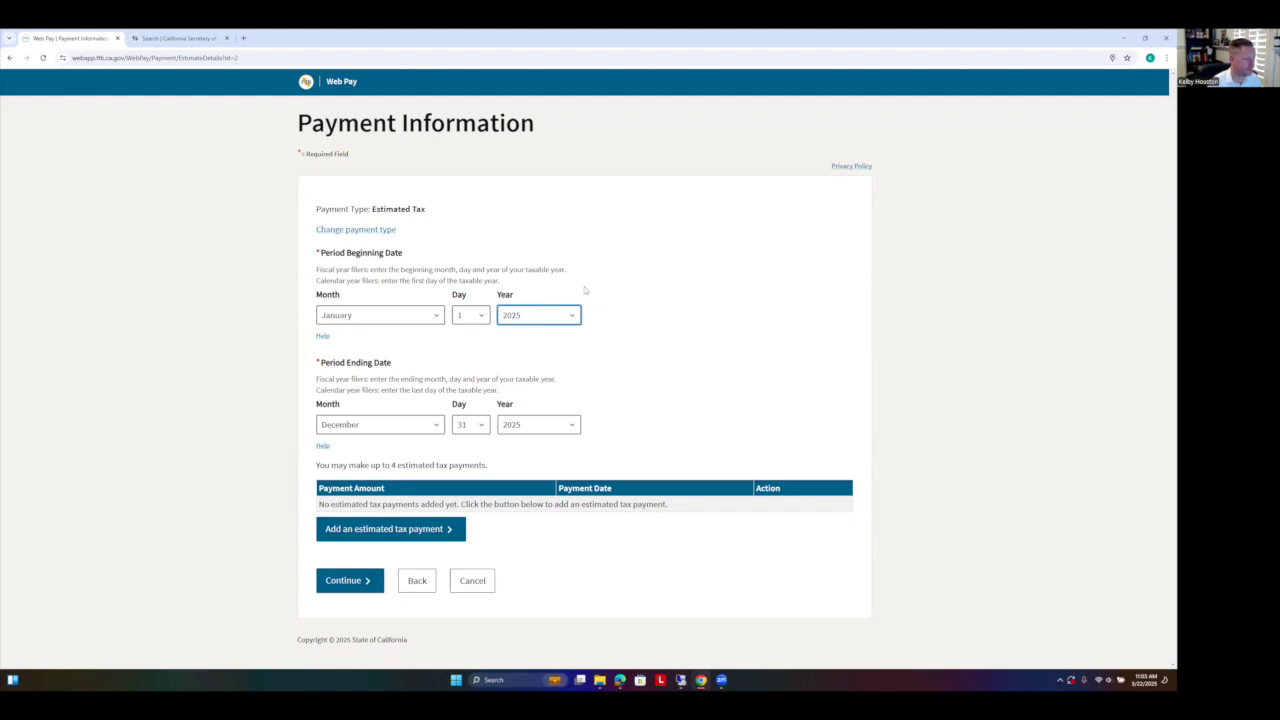
{"action": "left_click", "coordinate": [375, 534]}
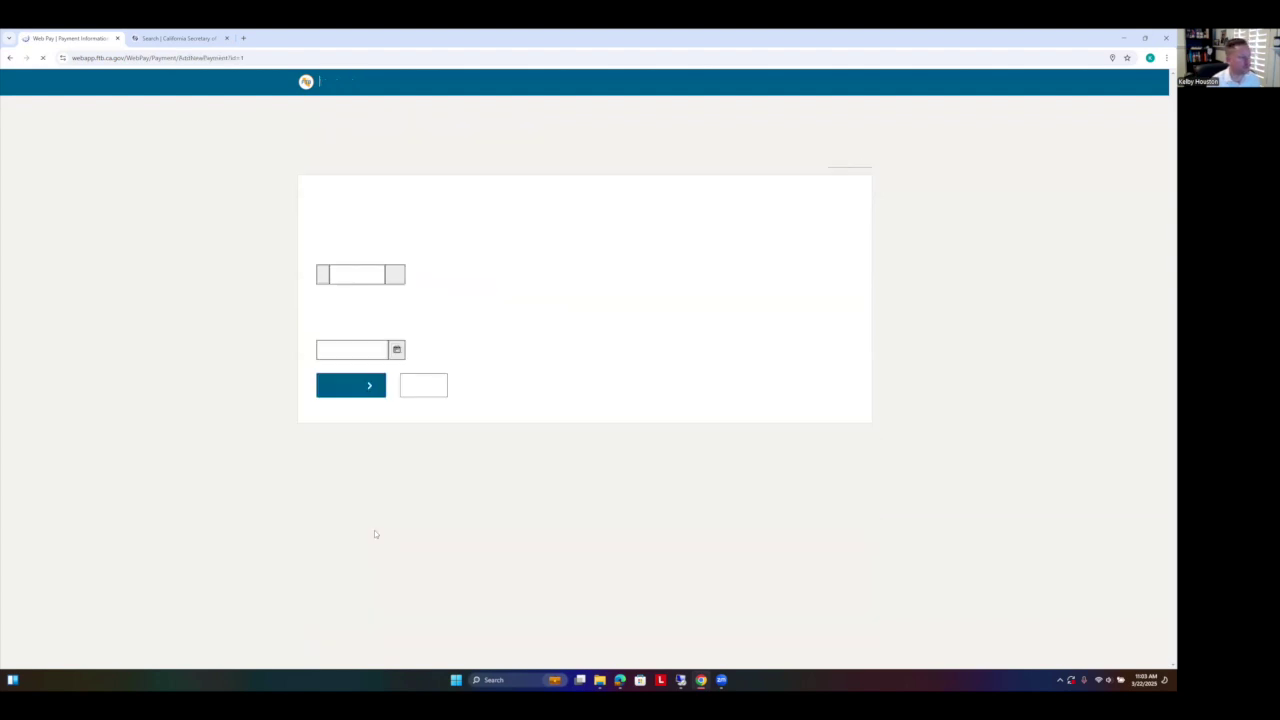
Step: Add an $800 estimated payment dated April 15, 2025 to the list
{"action": "left_click", "coordinate": [352, 274]}
{"action": "type", "text": "800"}
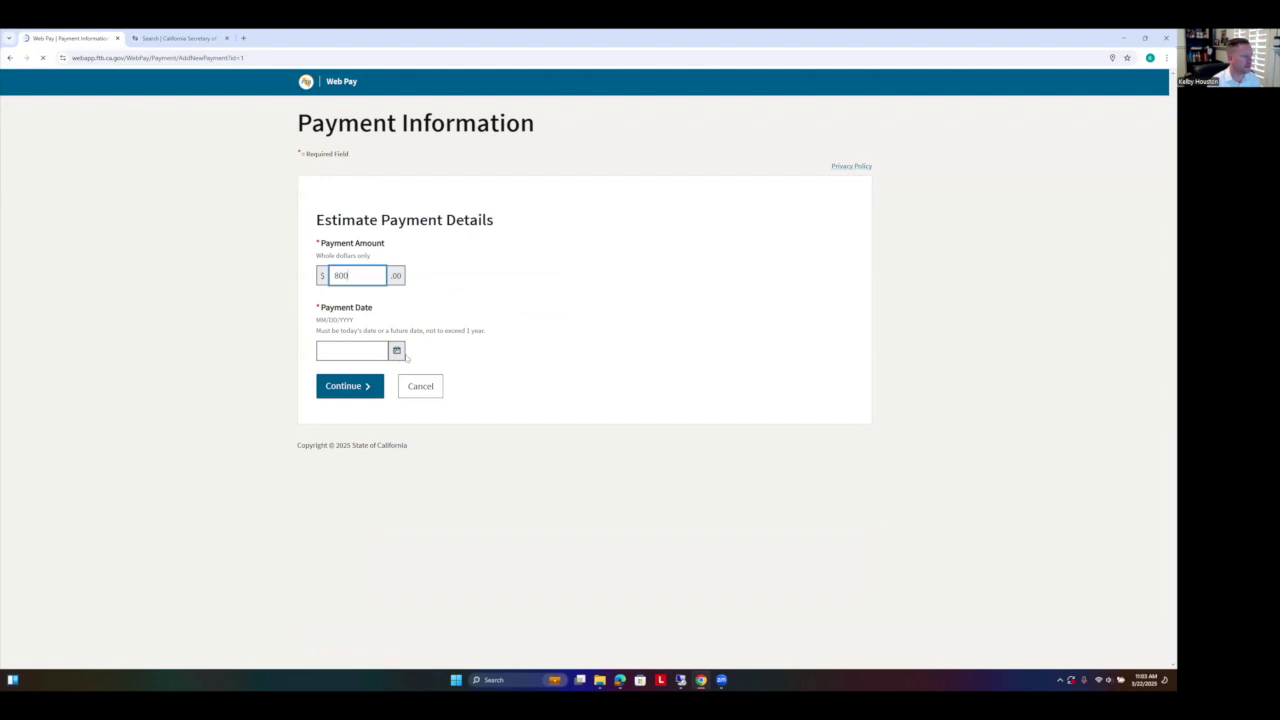
{"action": "left_click", "coordinate": [396, 350]}
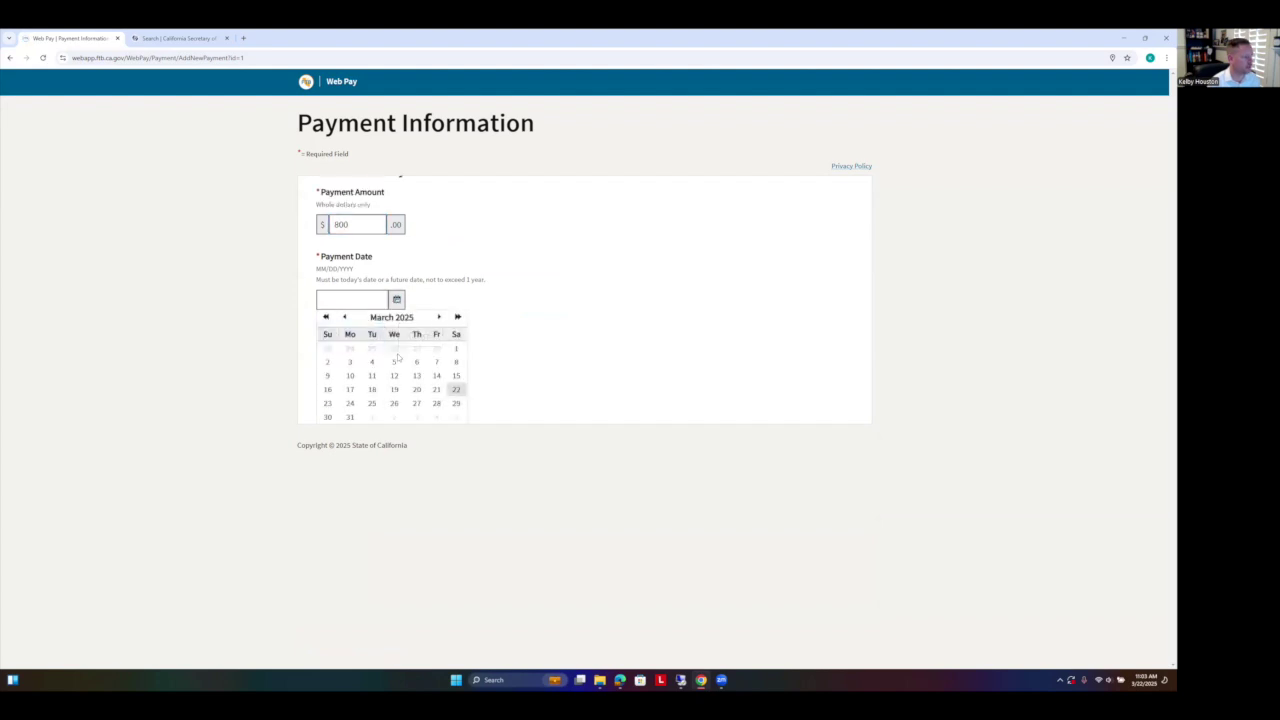
{"action": "left_click", "coordinate": [438, 317]}
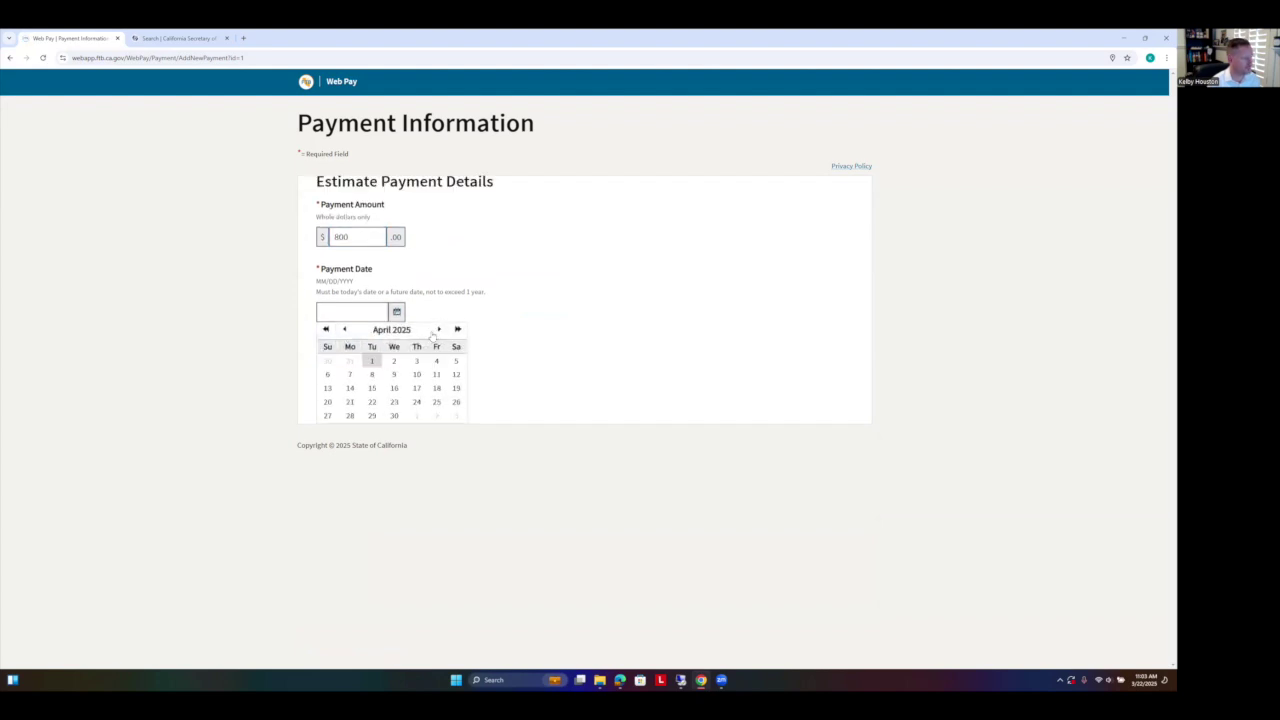
{"action": "left_click", "coordinate": [372, 388]}
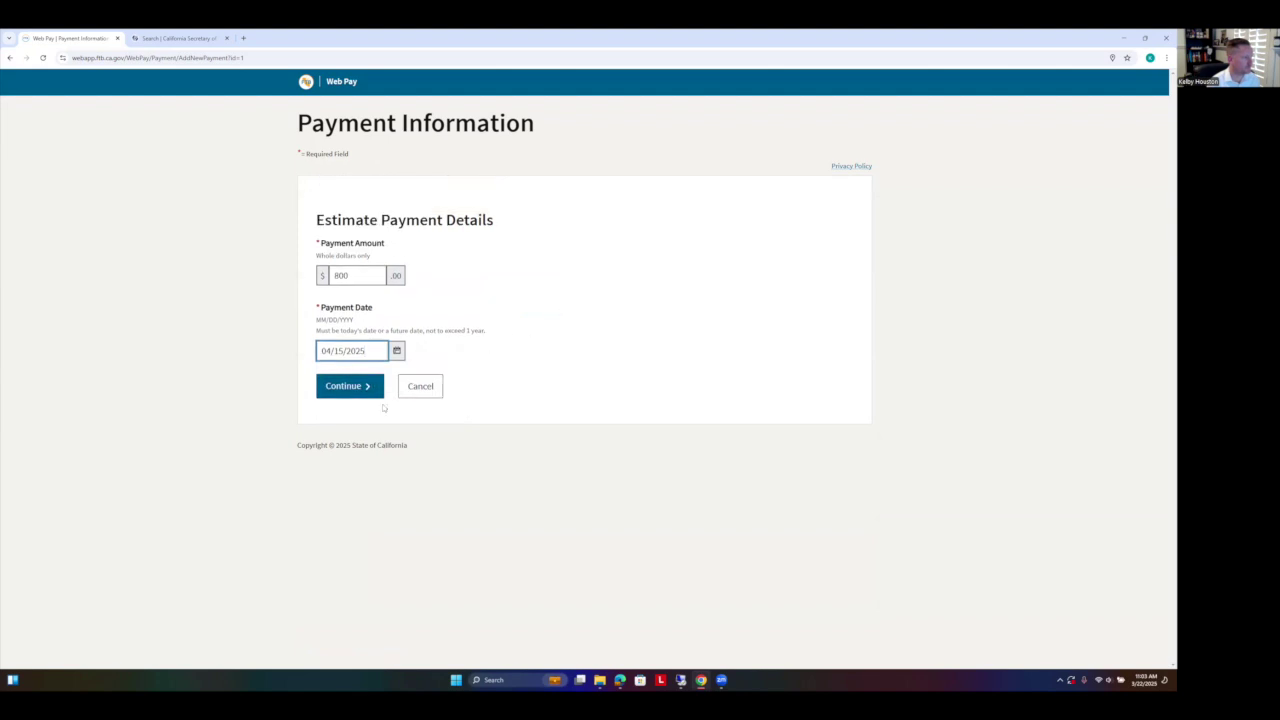
{"action": "left_click", "coordinate": [361, 391]}
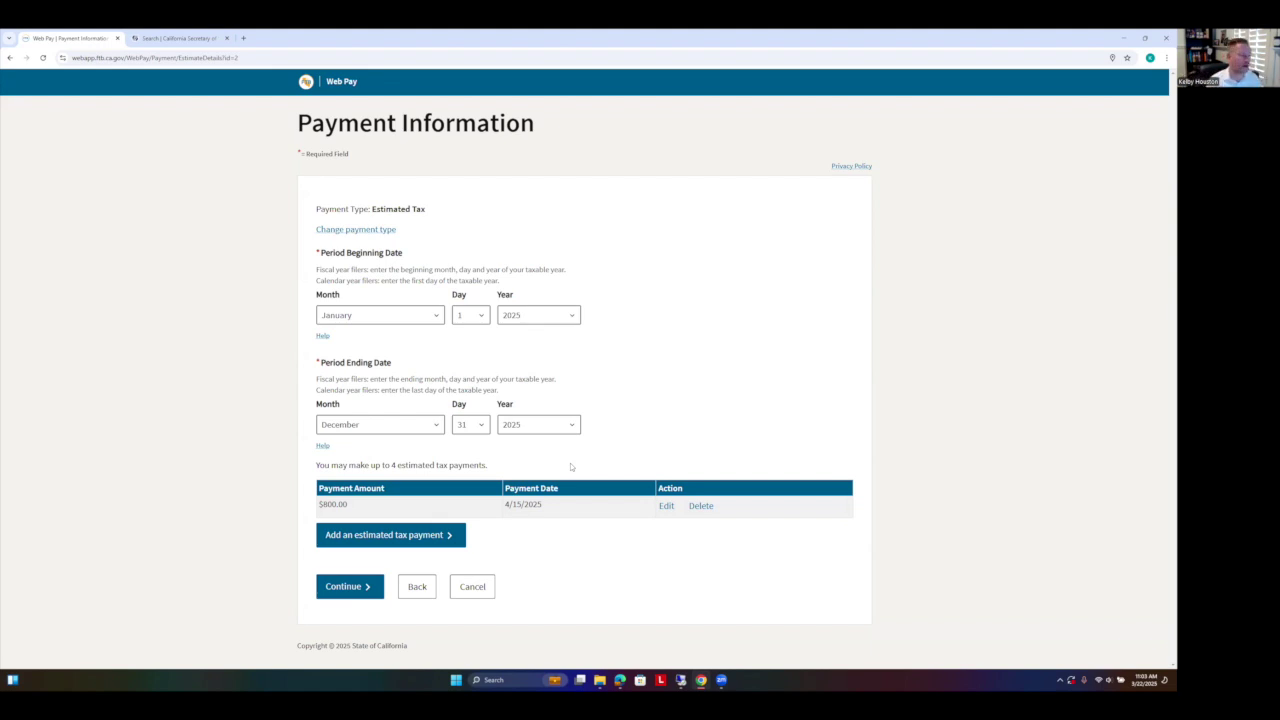
Step: Add a $1,000 estimated payment dated June 16, 2025 alongside the $800 one
{"action": "left_click", "coordinate": [395, 535]}
{"action": "left_click", "coordinate": [361, 277]}
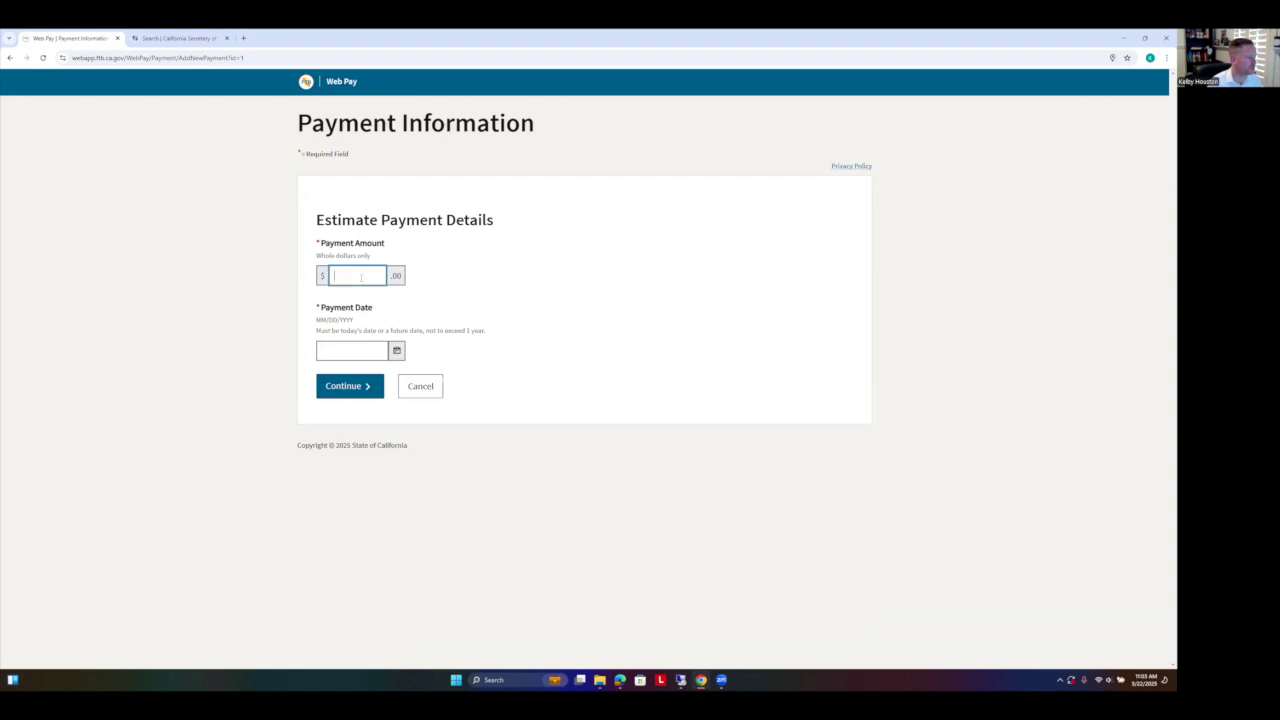
{"action": "type", "text": "1000"}
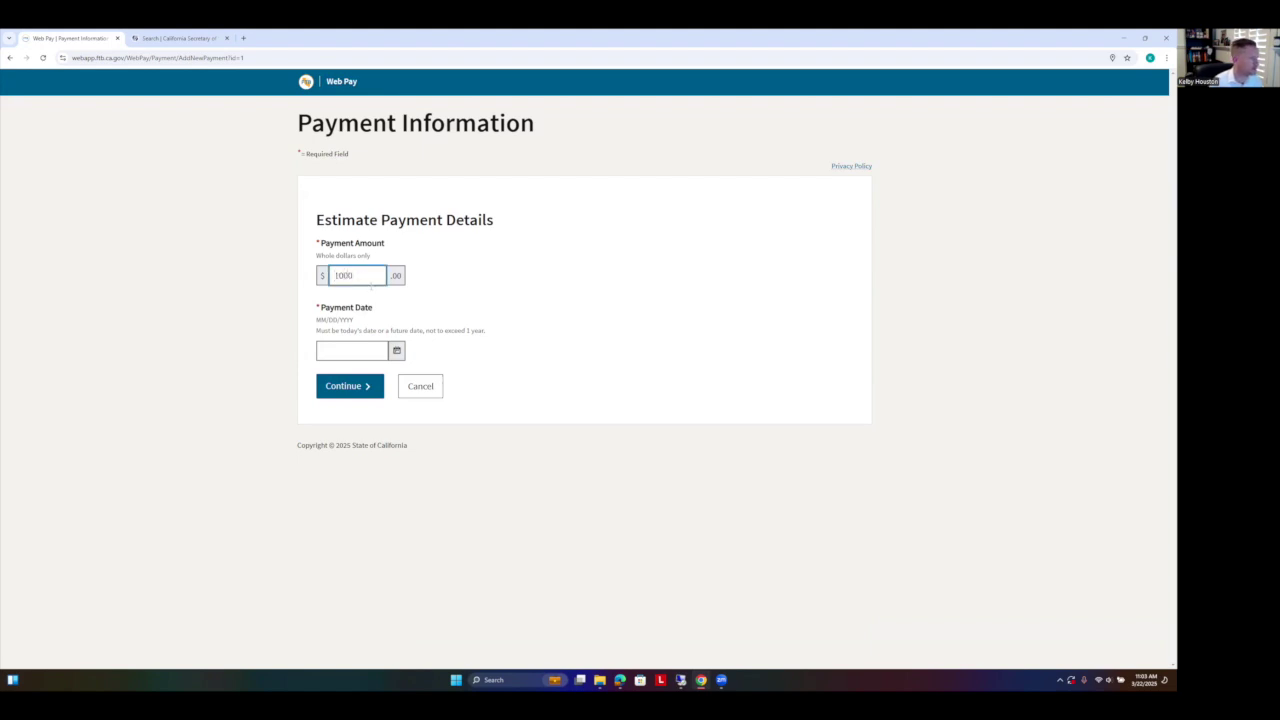
{"action": "left_click", "coordinate": [396, 350]}
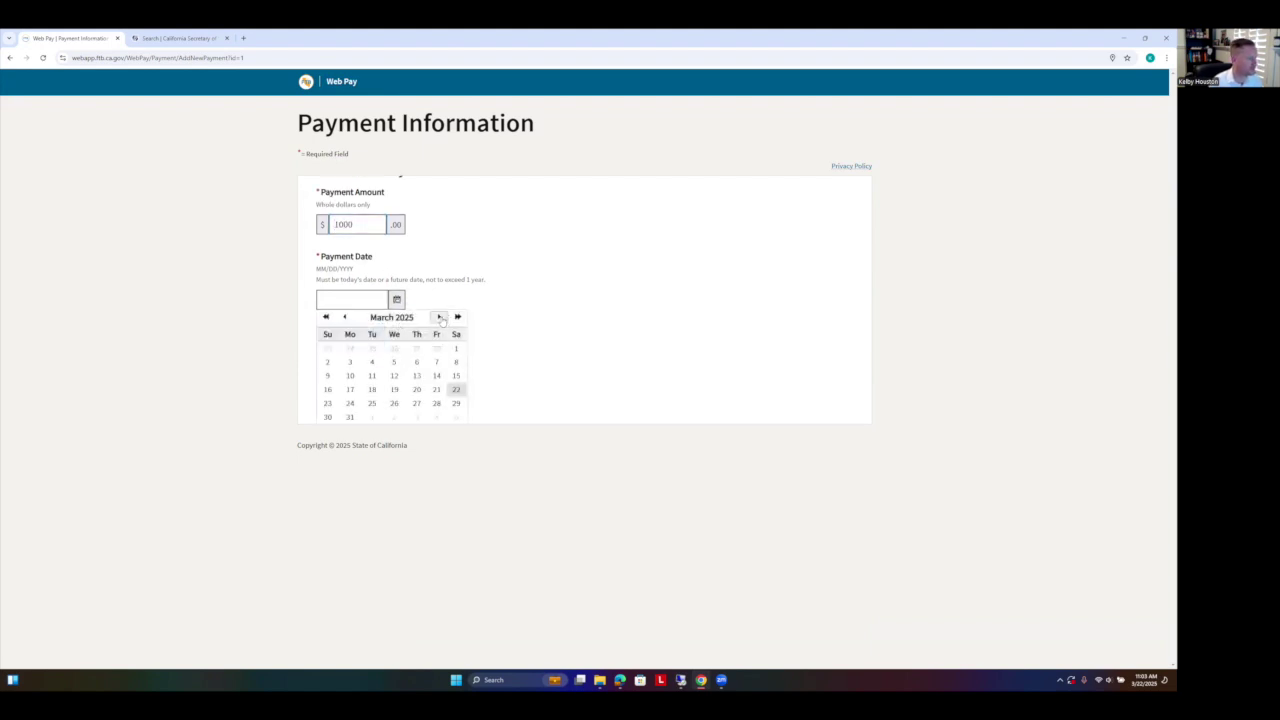
{"action": "left_click", "coordinate": [440, 318]}
{"action": "left_click", "coordinate": [439, 329]}
{"action": "left_click", "coordinate": [439, 329]}
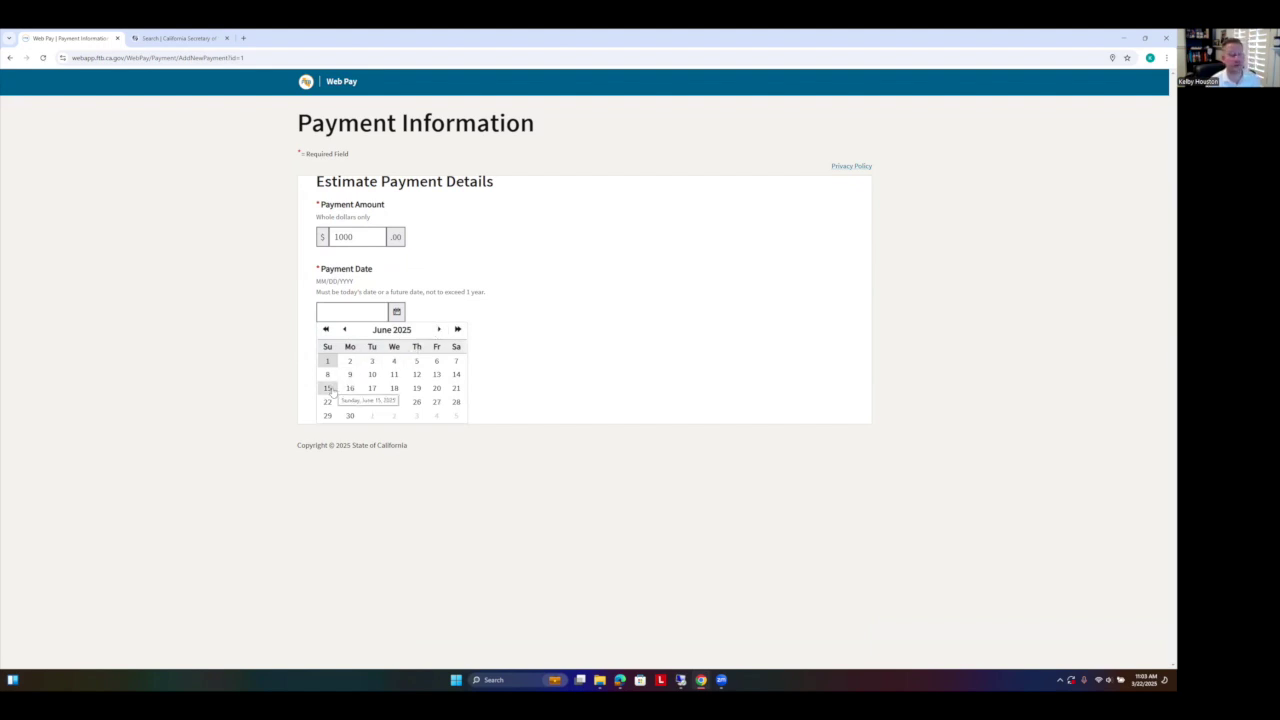
{"action": "left_click", "coordinate": [350, 388]}
{"action": "left_click", "coordinate": [351, 387]}
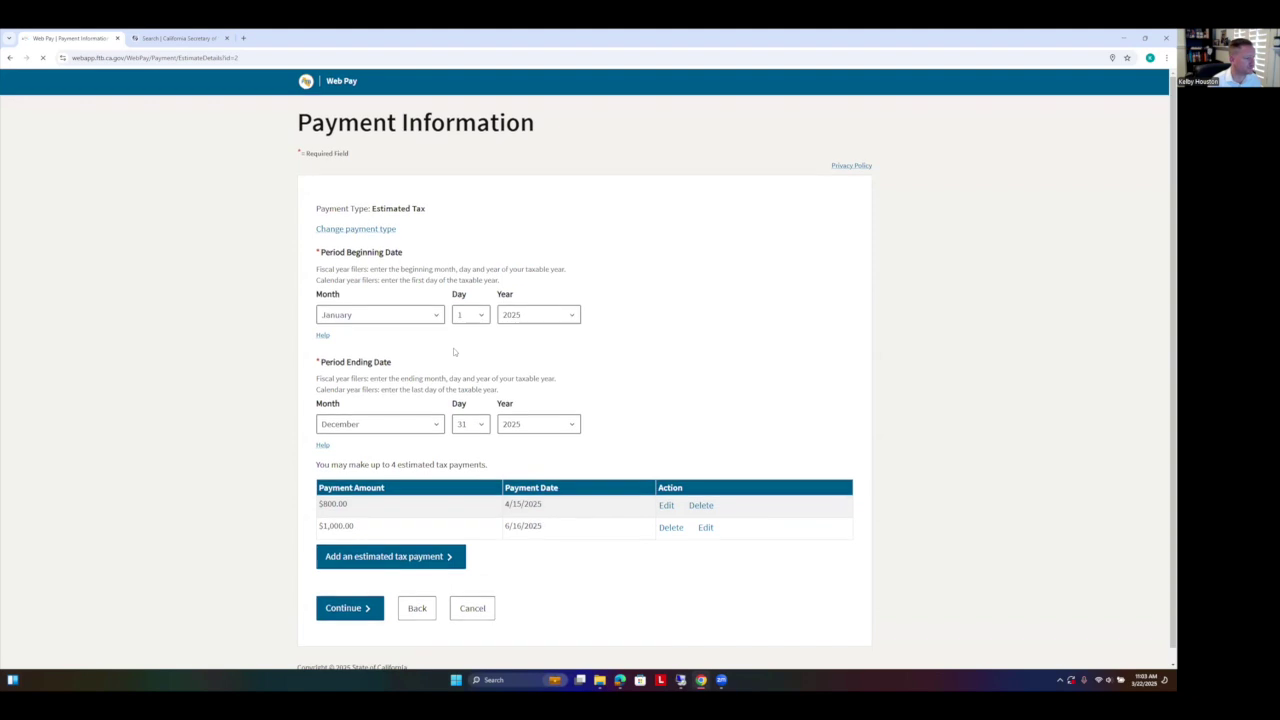
{"action": "scroll", "coordinate": [453, 348], "scroll_direction": "down", "scroll_amount": 1}
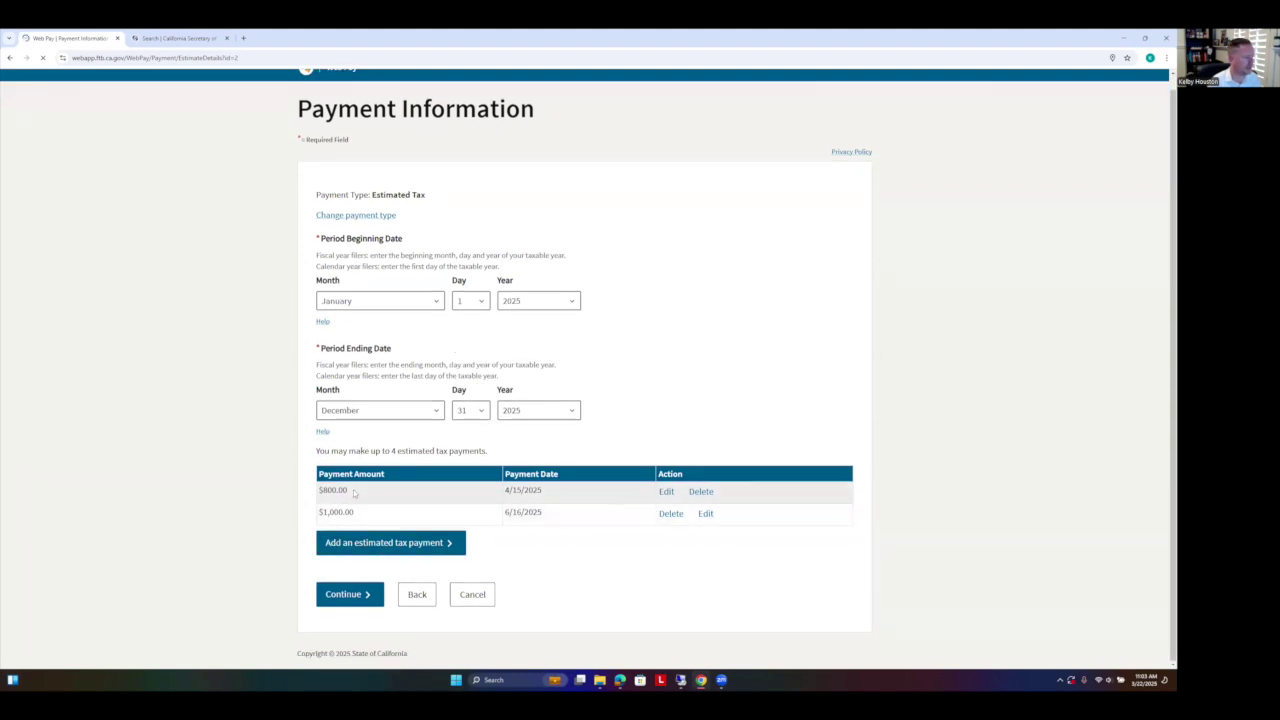
{"action": "left_click", "coordinate": [378, 543]}
Step: Enter 800 as the third estimated payment amount
{"action": "left_click", "coordinate": [357, 279]}
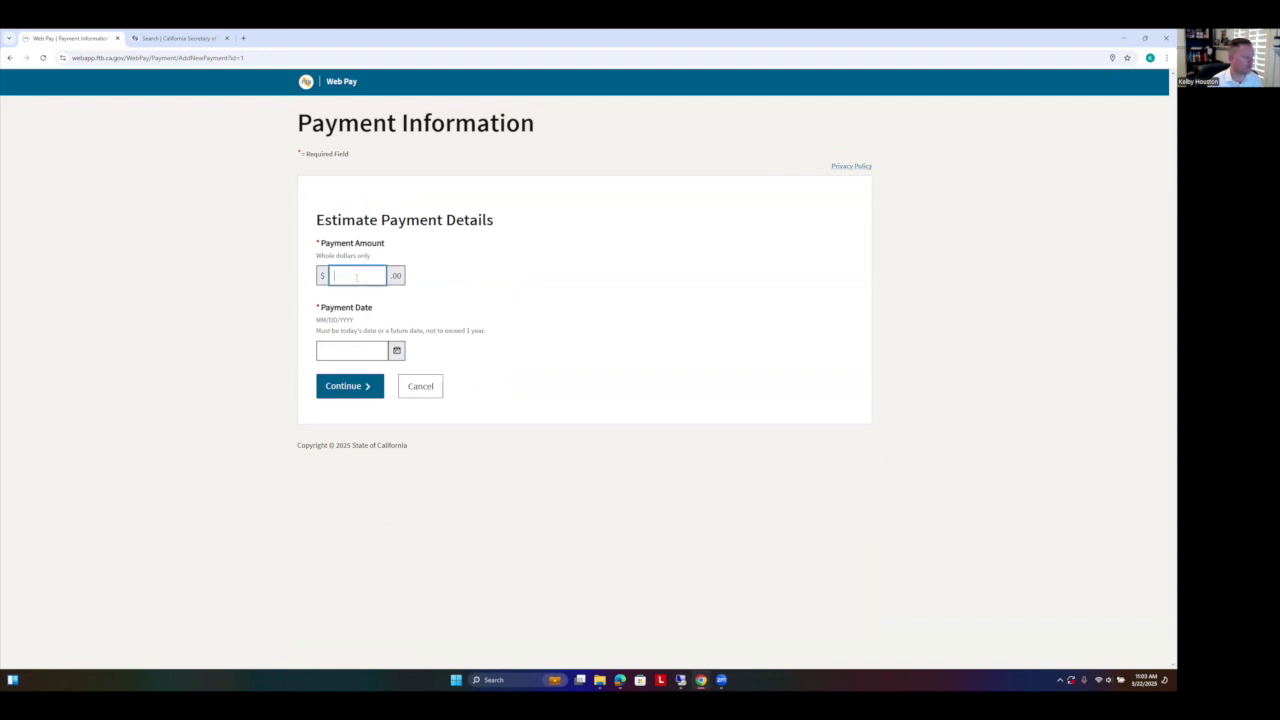
{"action": "type", "text": "800"}
{"action": "left_click", "coordinate": [396, 350]}
{"action": "left_click", "coordinate": [442, 322]}
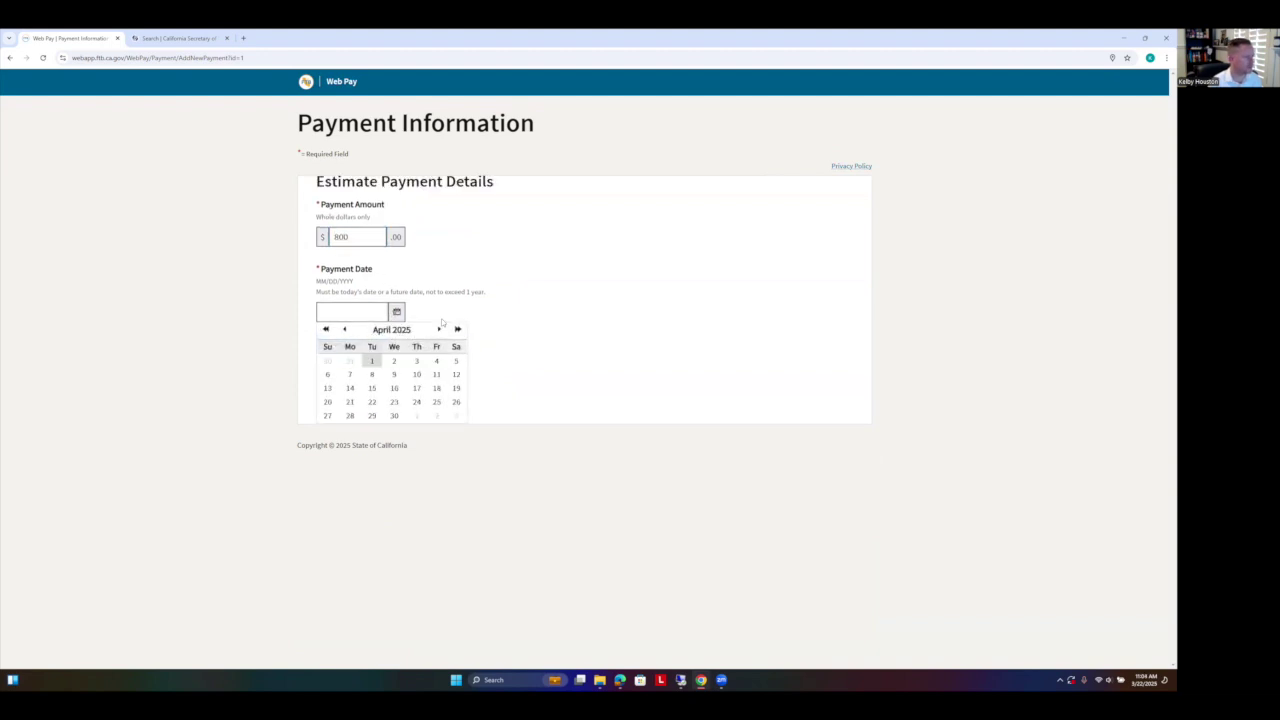
{"action": "left_click", "coordinate": [442, 324]}
Step: Date the $800 payment September 15, 2025, save it, and continue to Bank Information
{"action": "left_click", "coordinate": [399, 349]}
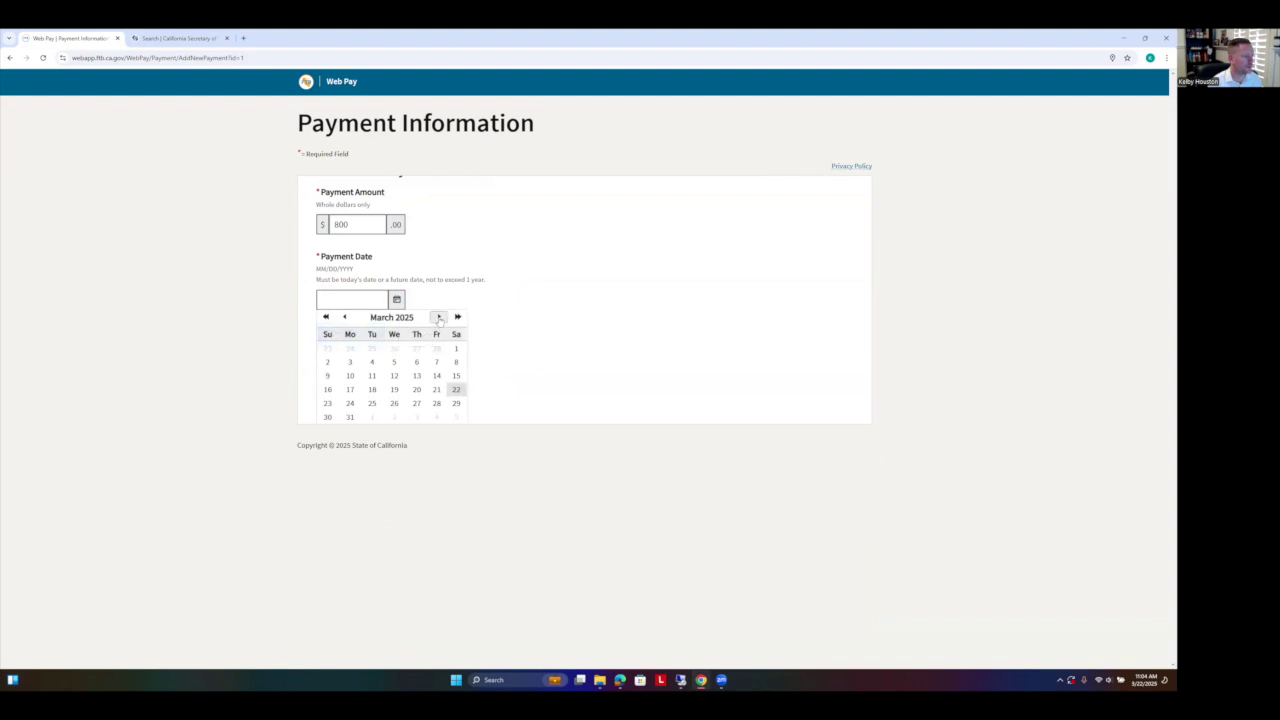
{"action": "left_click", "coordinate": [438, 317]}
{"action": "left_click", "coordinate": [437, 330]}
{"action": "left_click", "coordinate": [437, 330]}
{"action": "left_click", "coordinate": [437, 330]}
{"action": "left_click", "coordinate": [437, 330]}
{"action": "left_click", "coordinate": [437, 330]}
{"action": "left_click", "coordinate": [350, 388]}
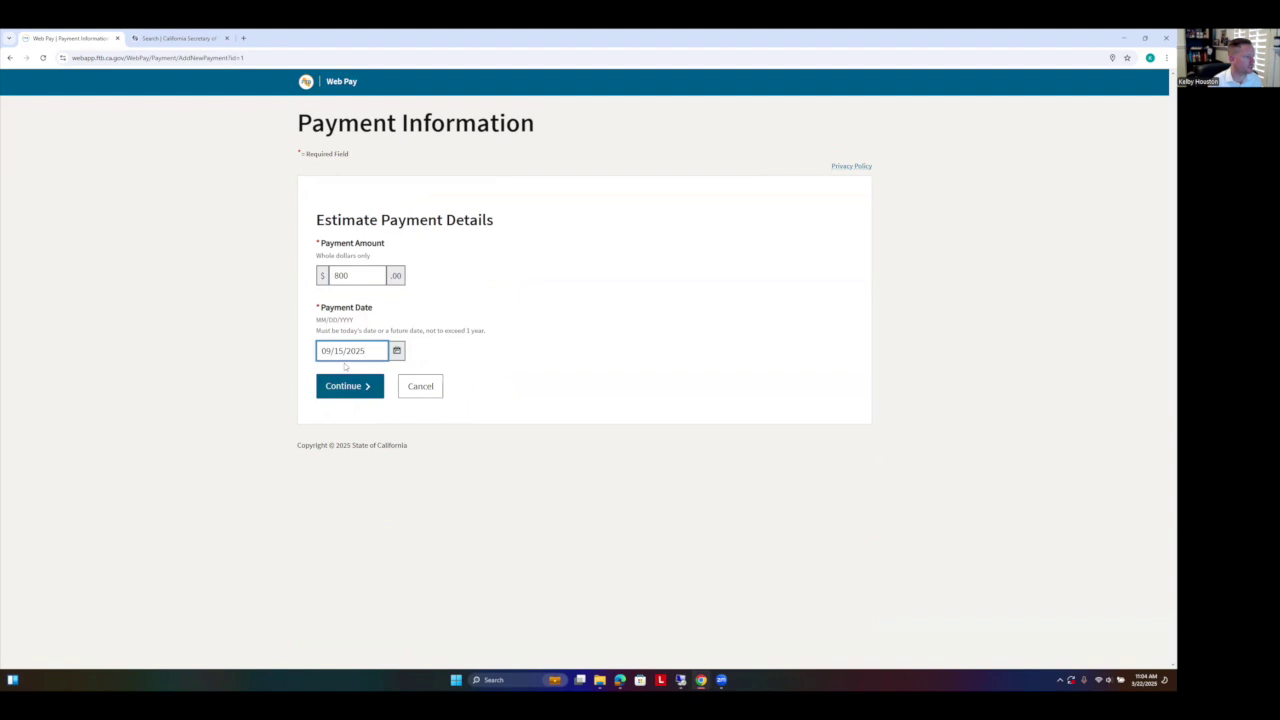
{"action": "left_click", "coordinate": [353, 388]}
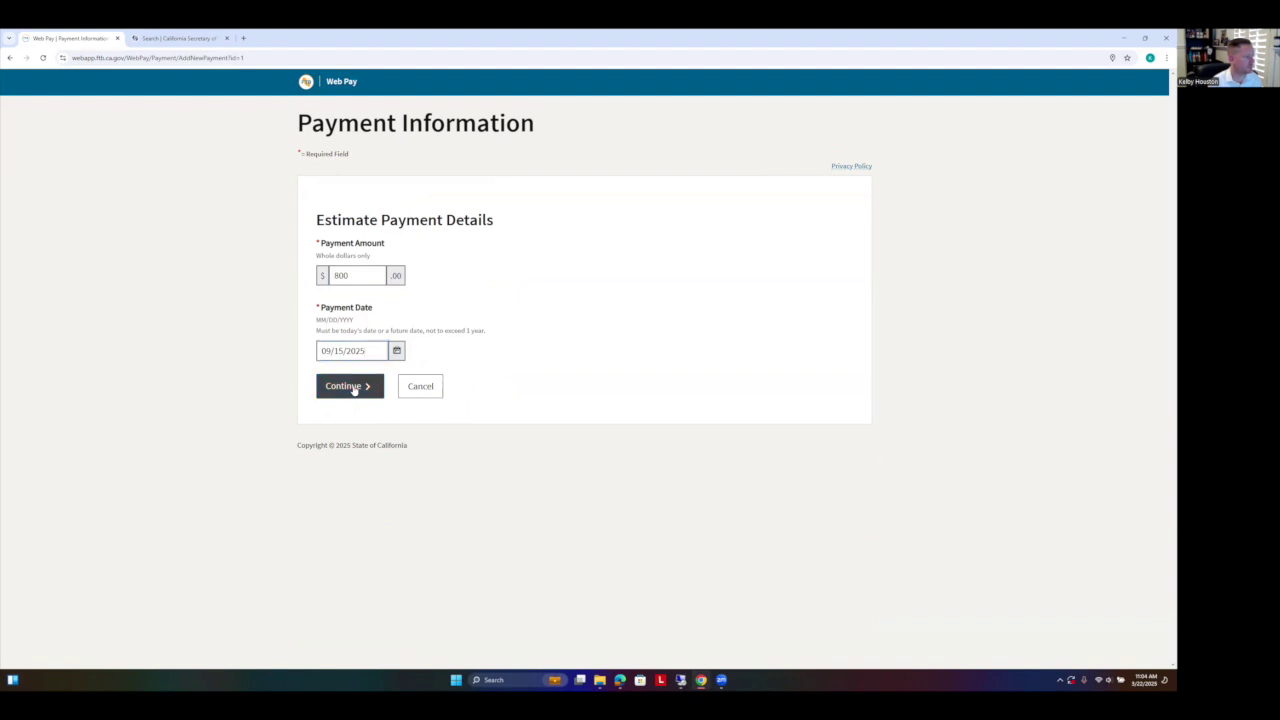
{"action": "scroll", "coordinate": [617, 358], "scroll_direction": "down", "scroll_amount": 1}
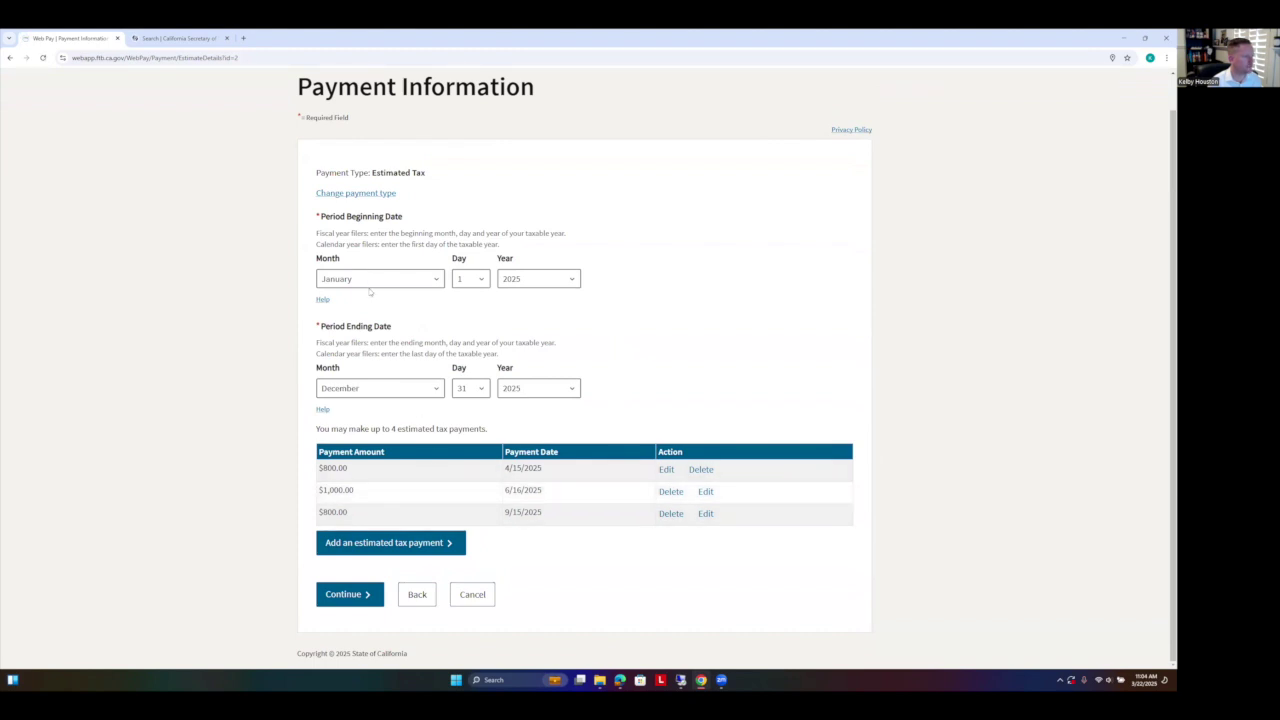
{"action": "left_click", "coordinate": [356, 602]}
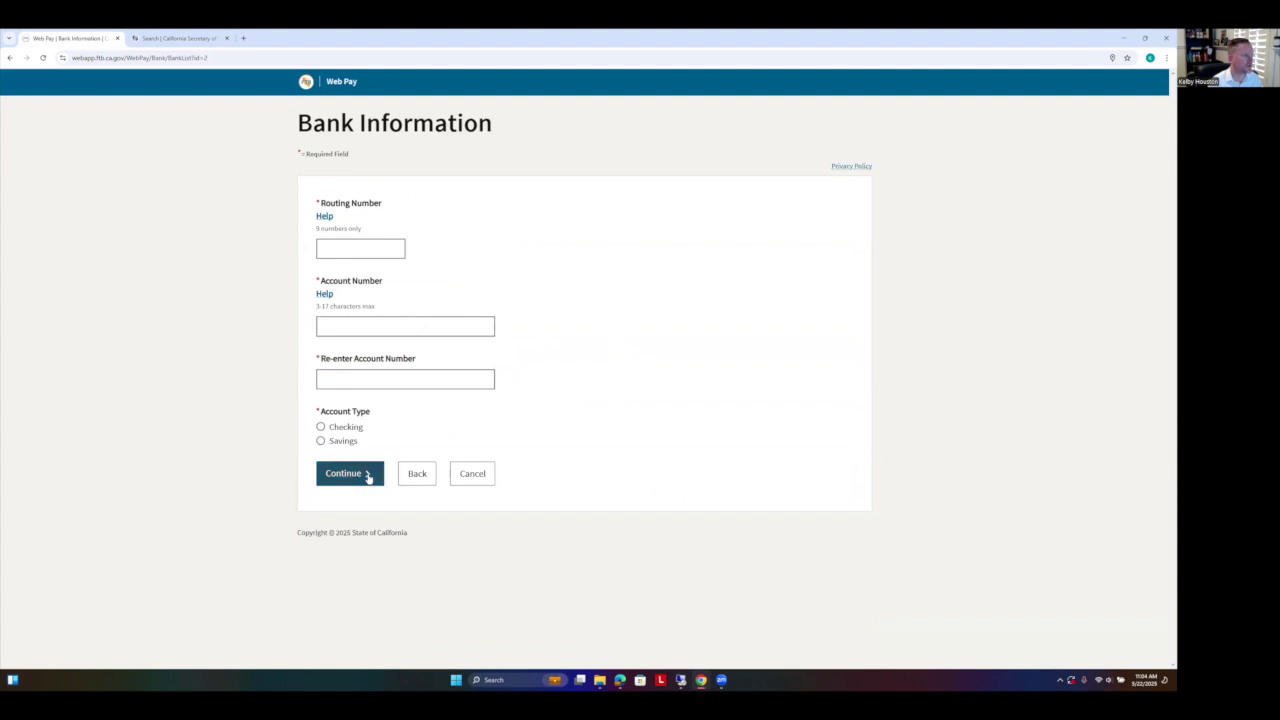